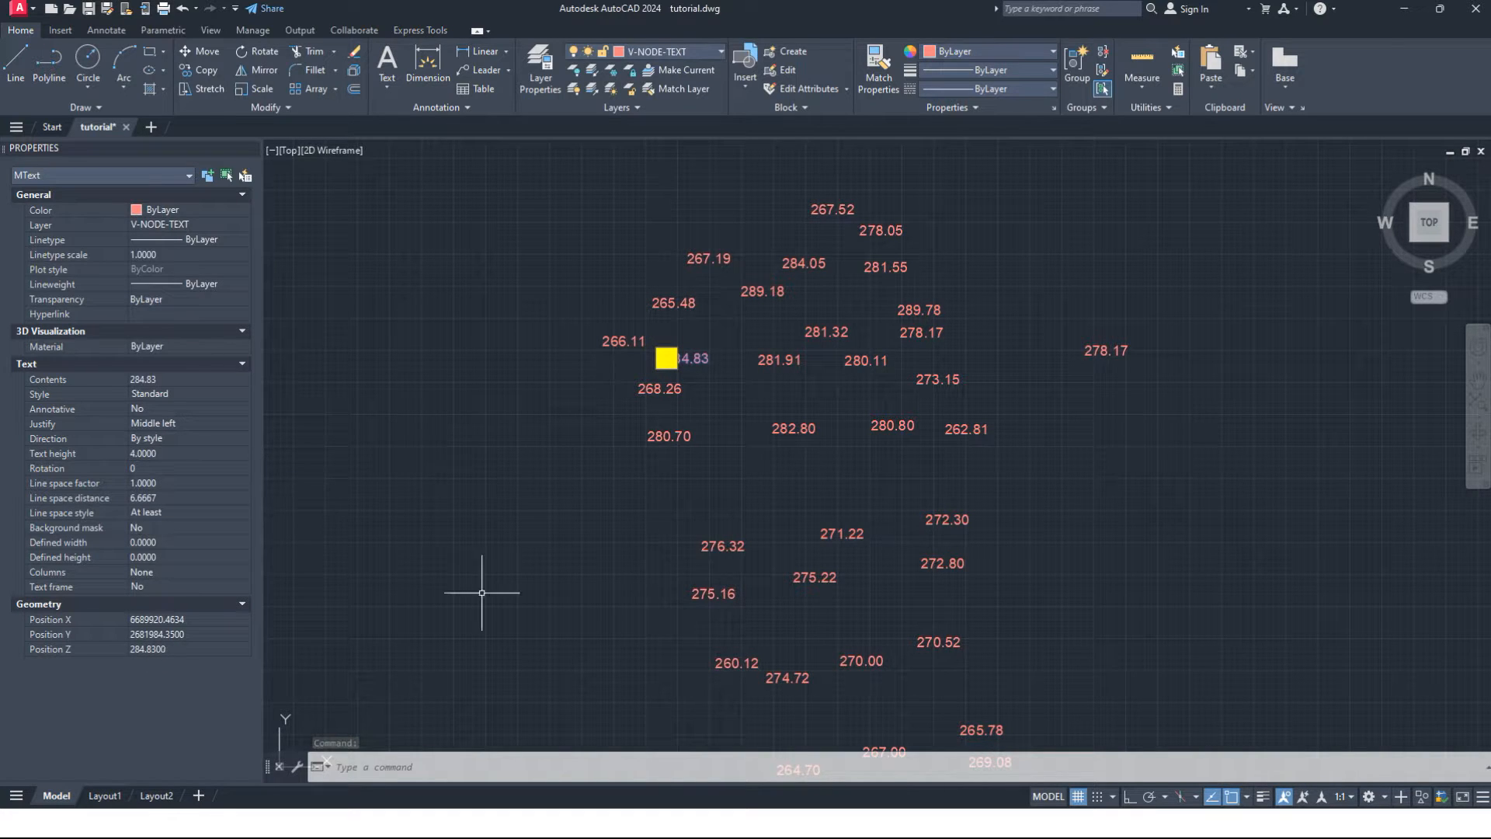
- Clear the text selection and start a new data extraction with the DATAEXTRACTION command
left_click(1073, 453)
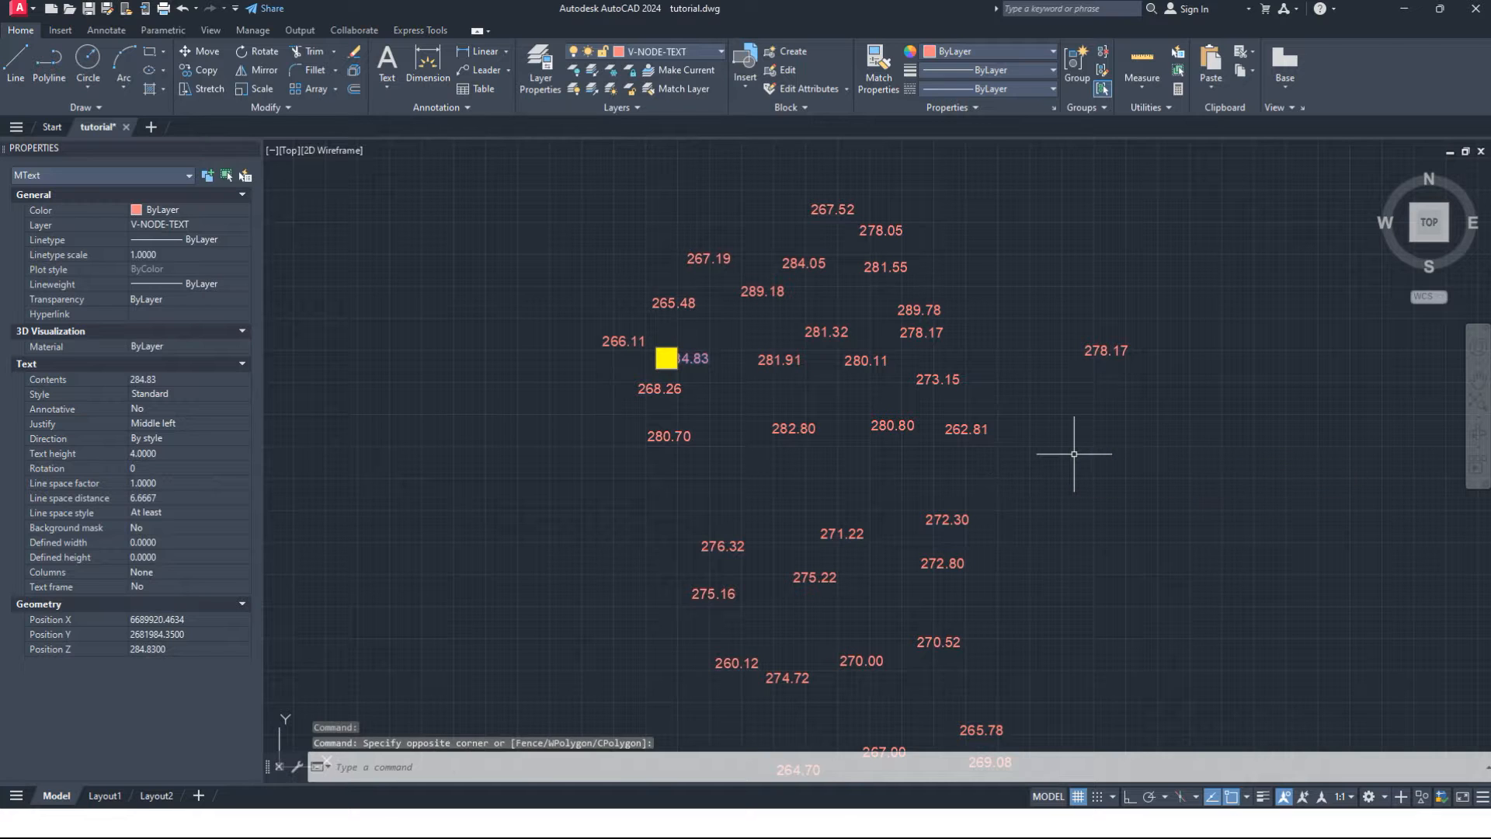
key("Escape")
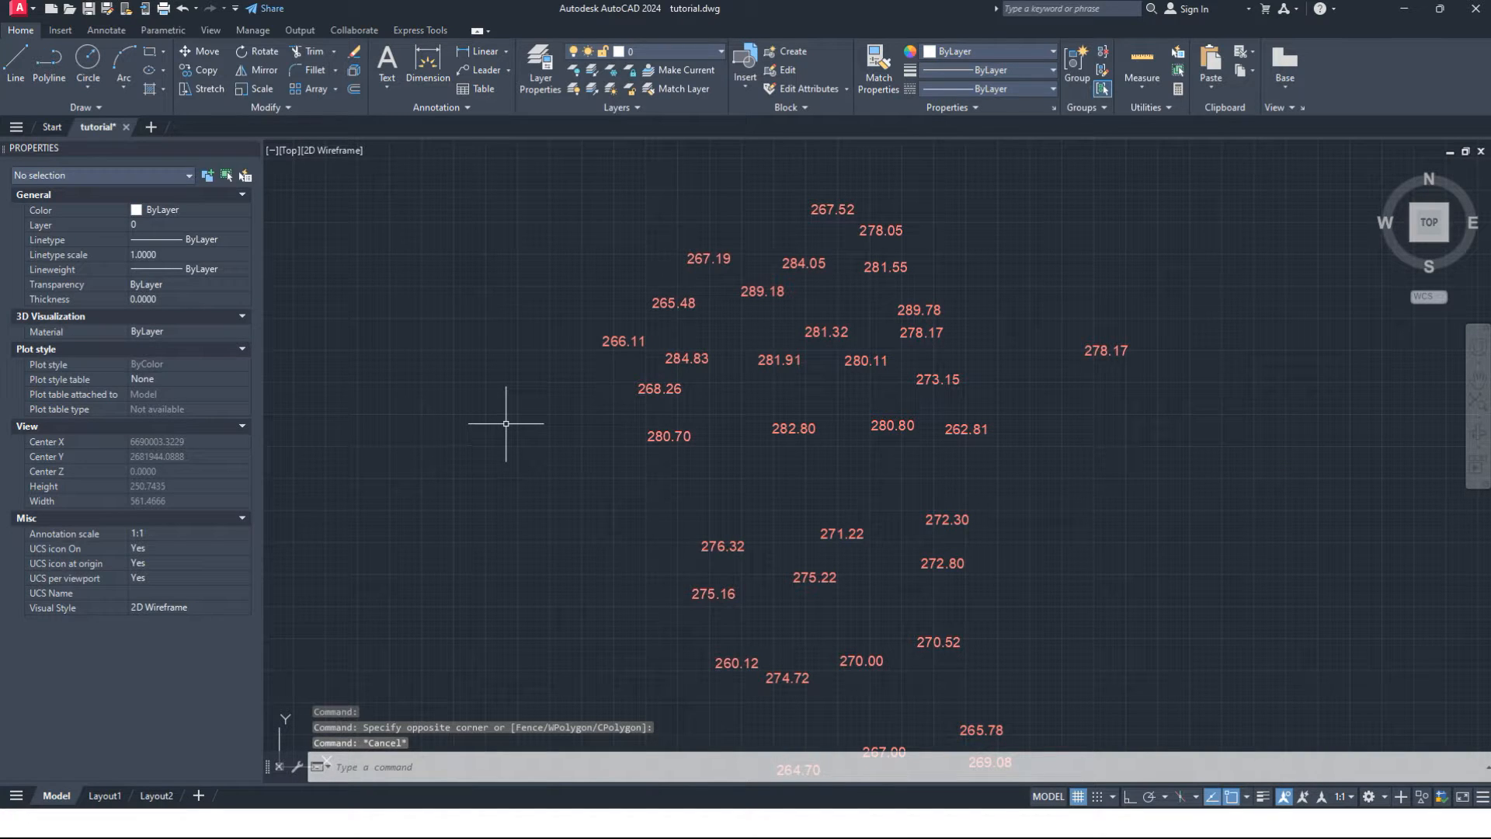
type("data")
key("Return")
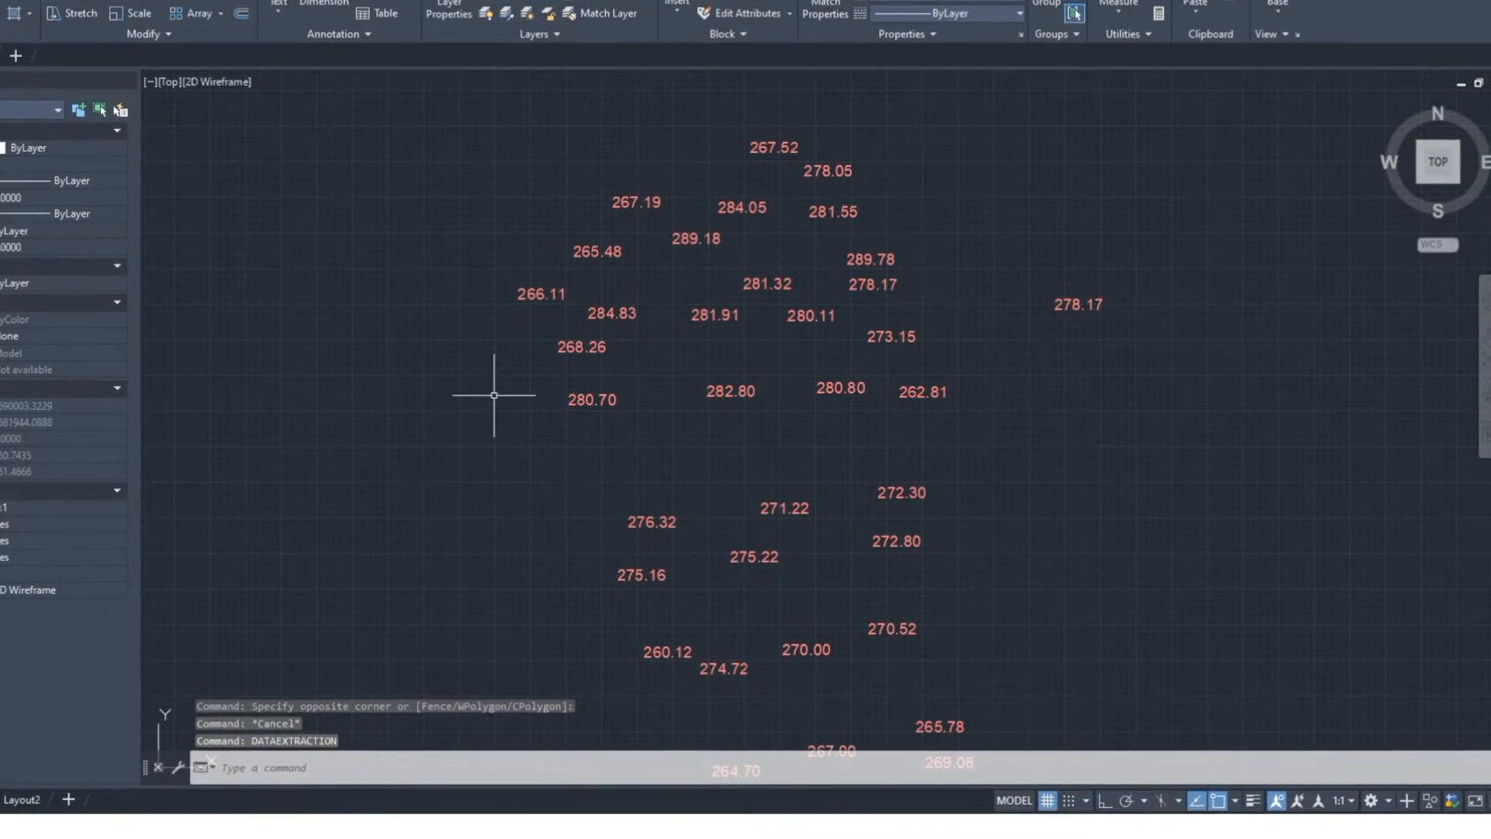
type("da")
type("ta")
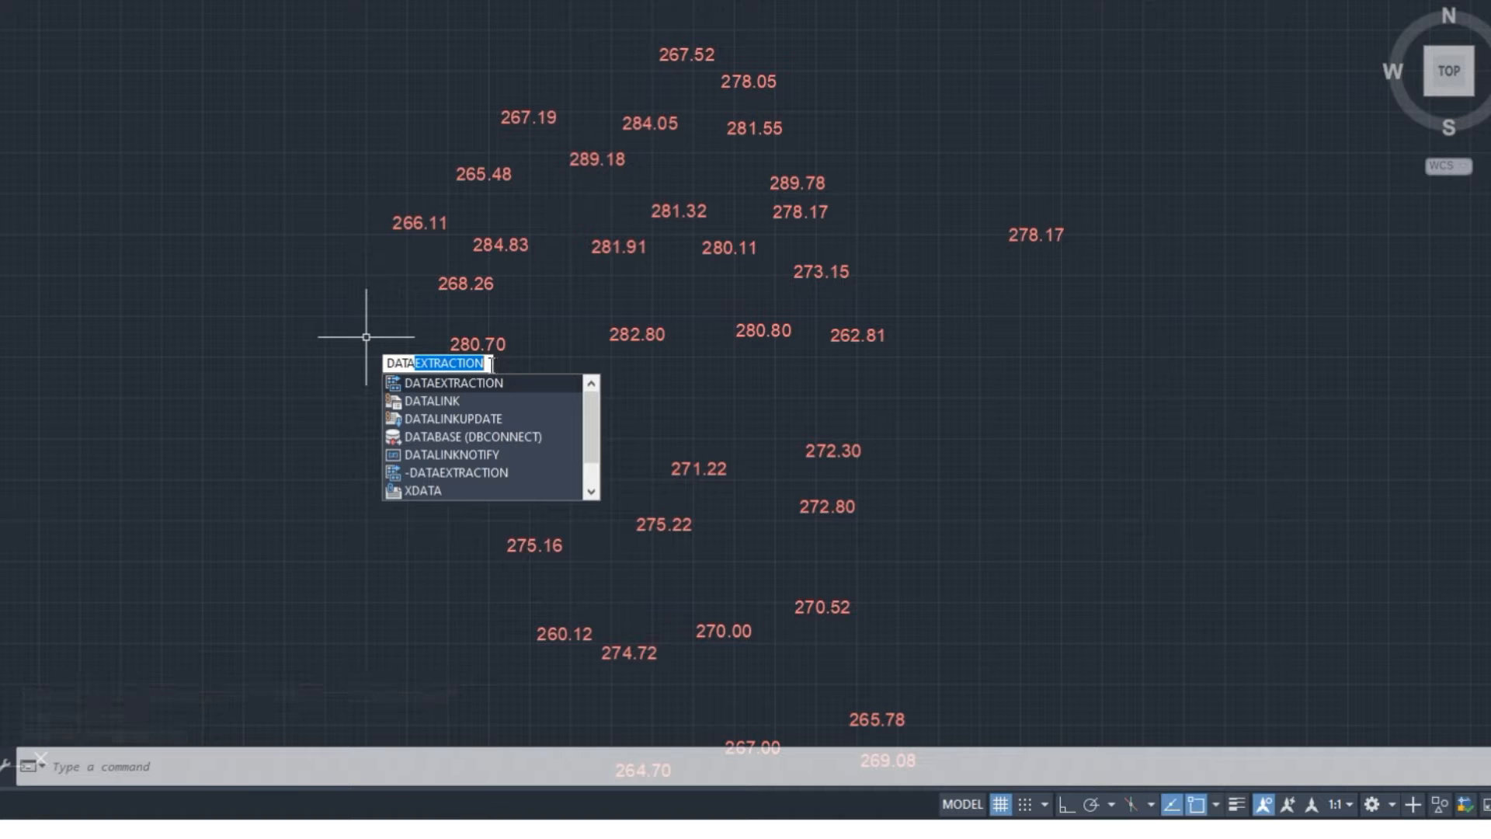
type("ex")
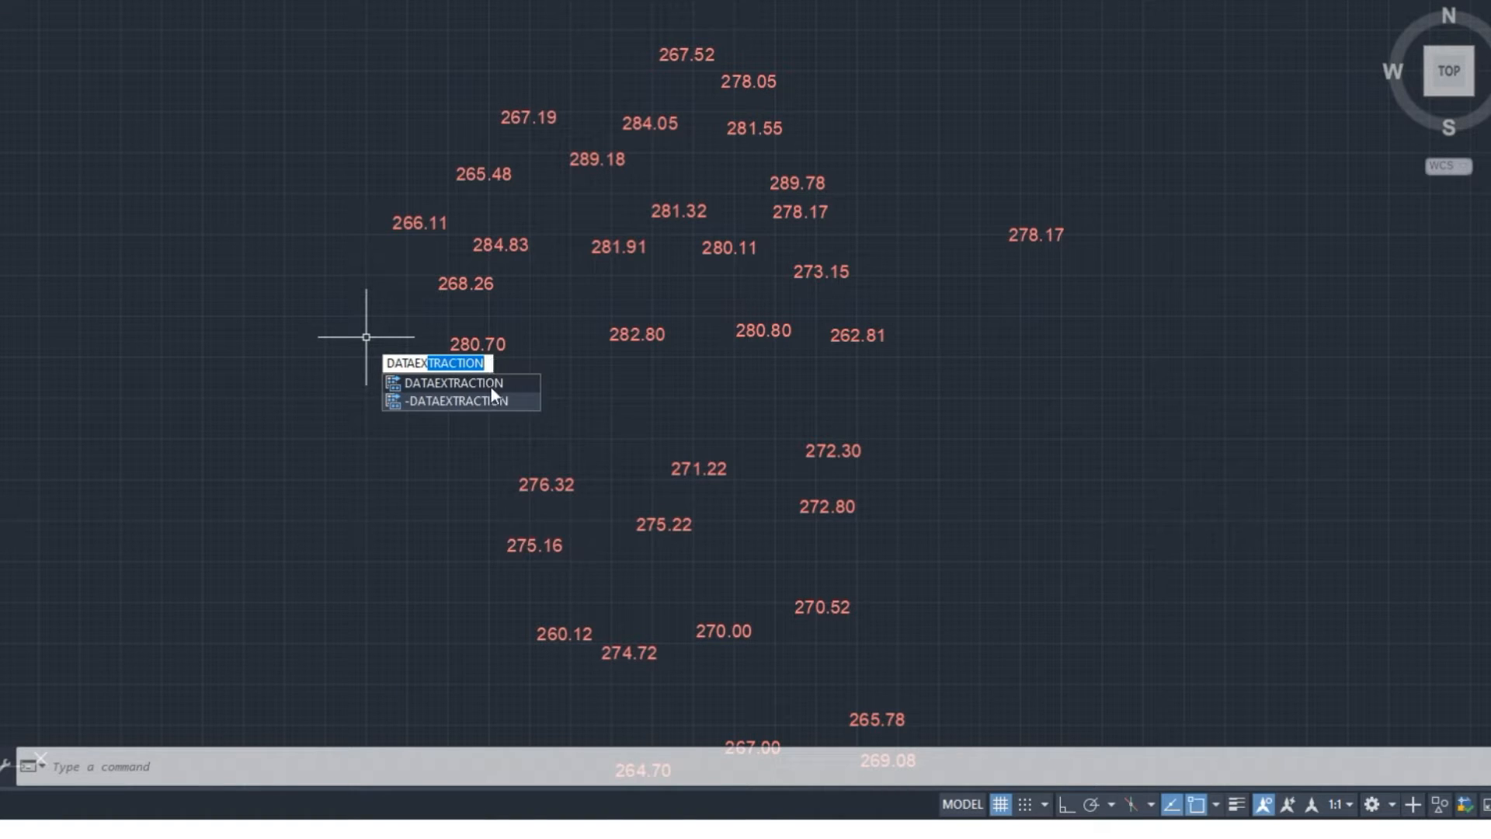
key("Return")
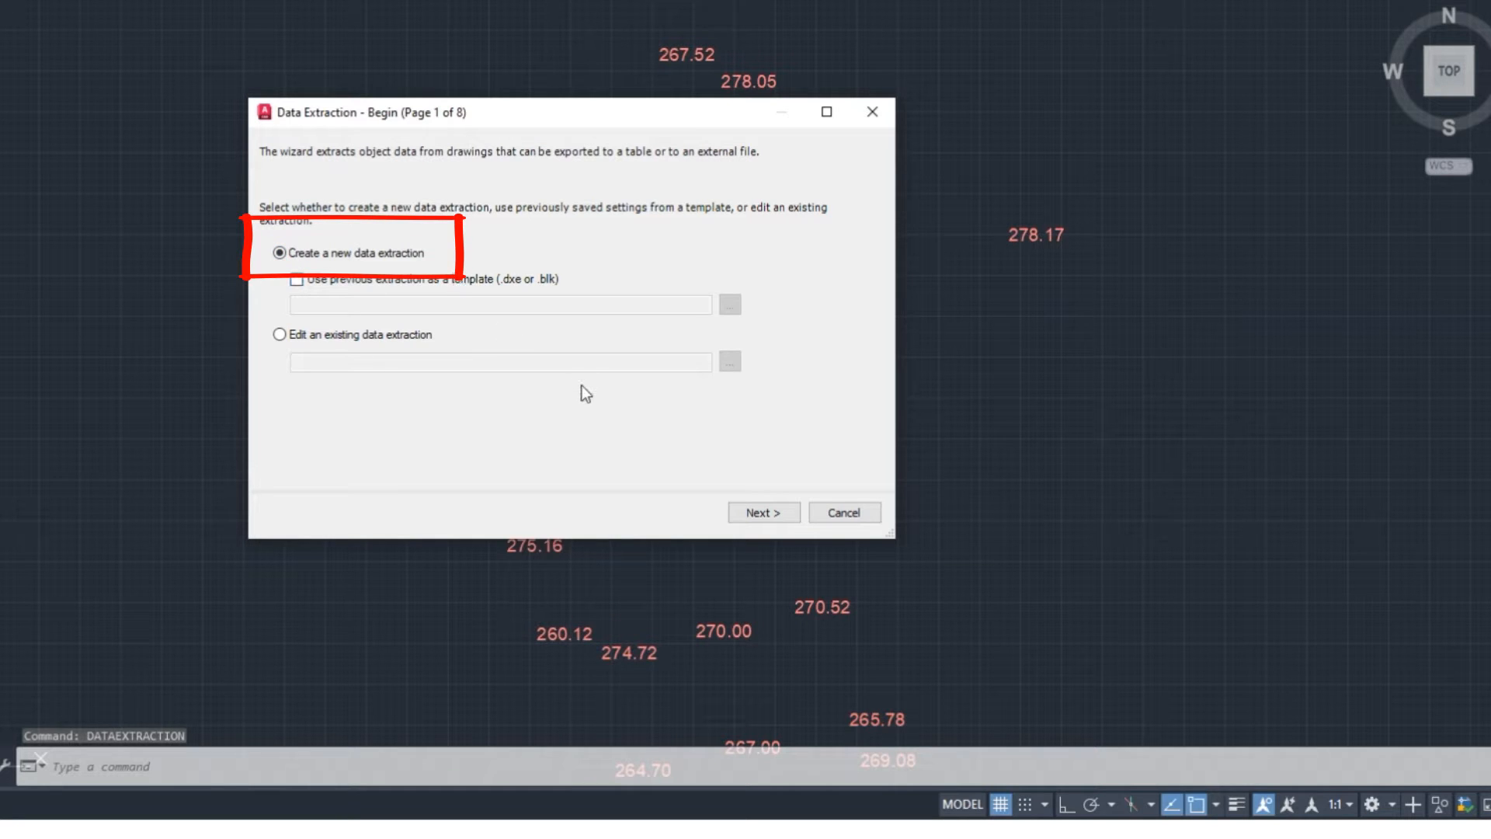
left_click(759, 513)
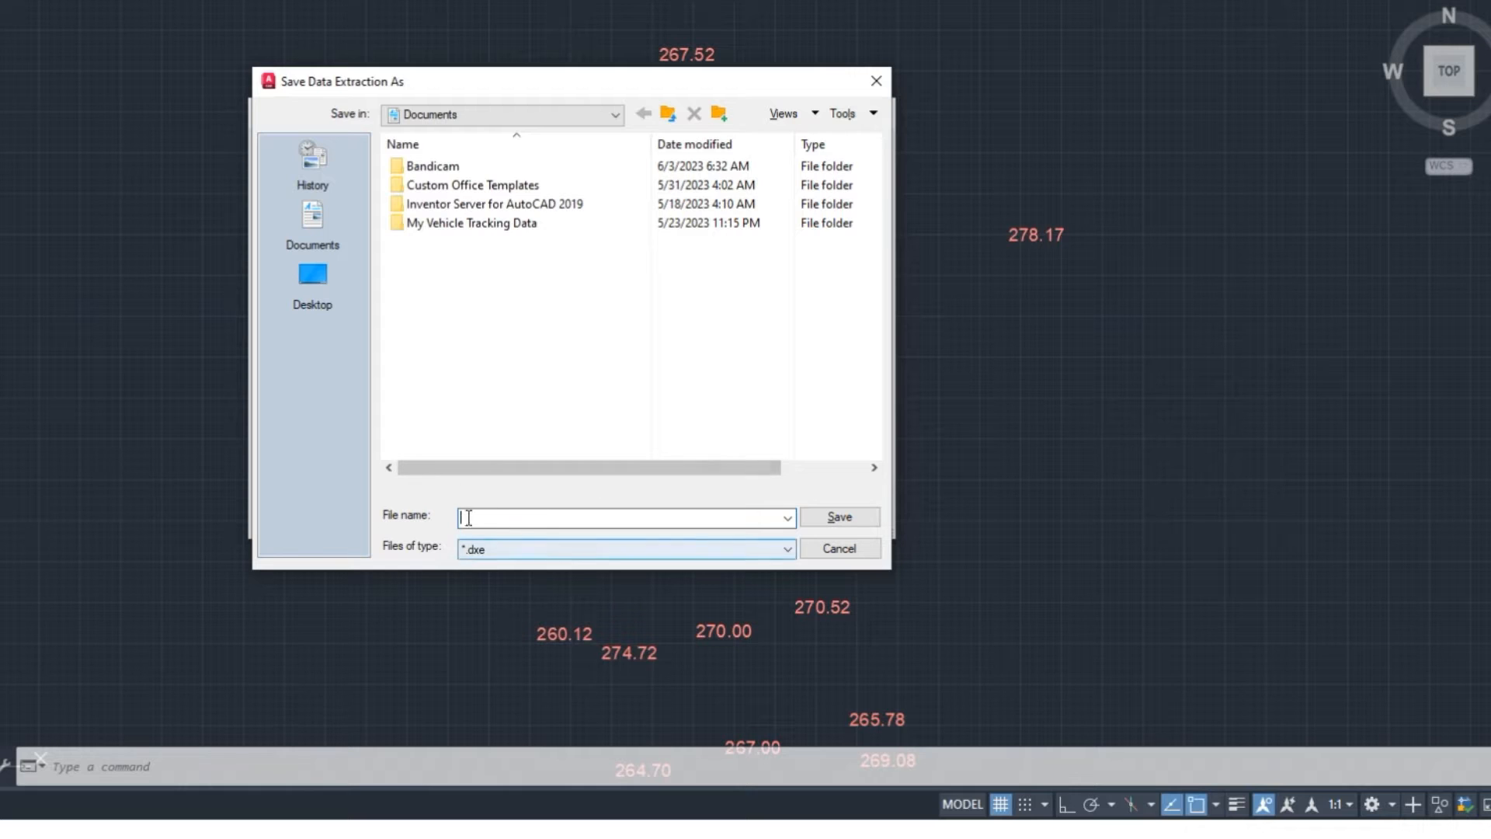
- Save the data extraction file on the Desktop under the name "Points add to t"
left_click_drag(482, 91, 301, 28)
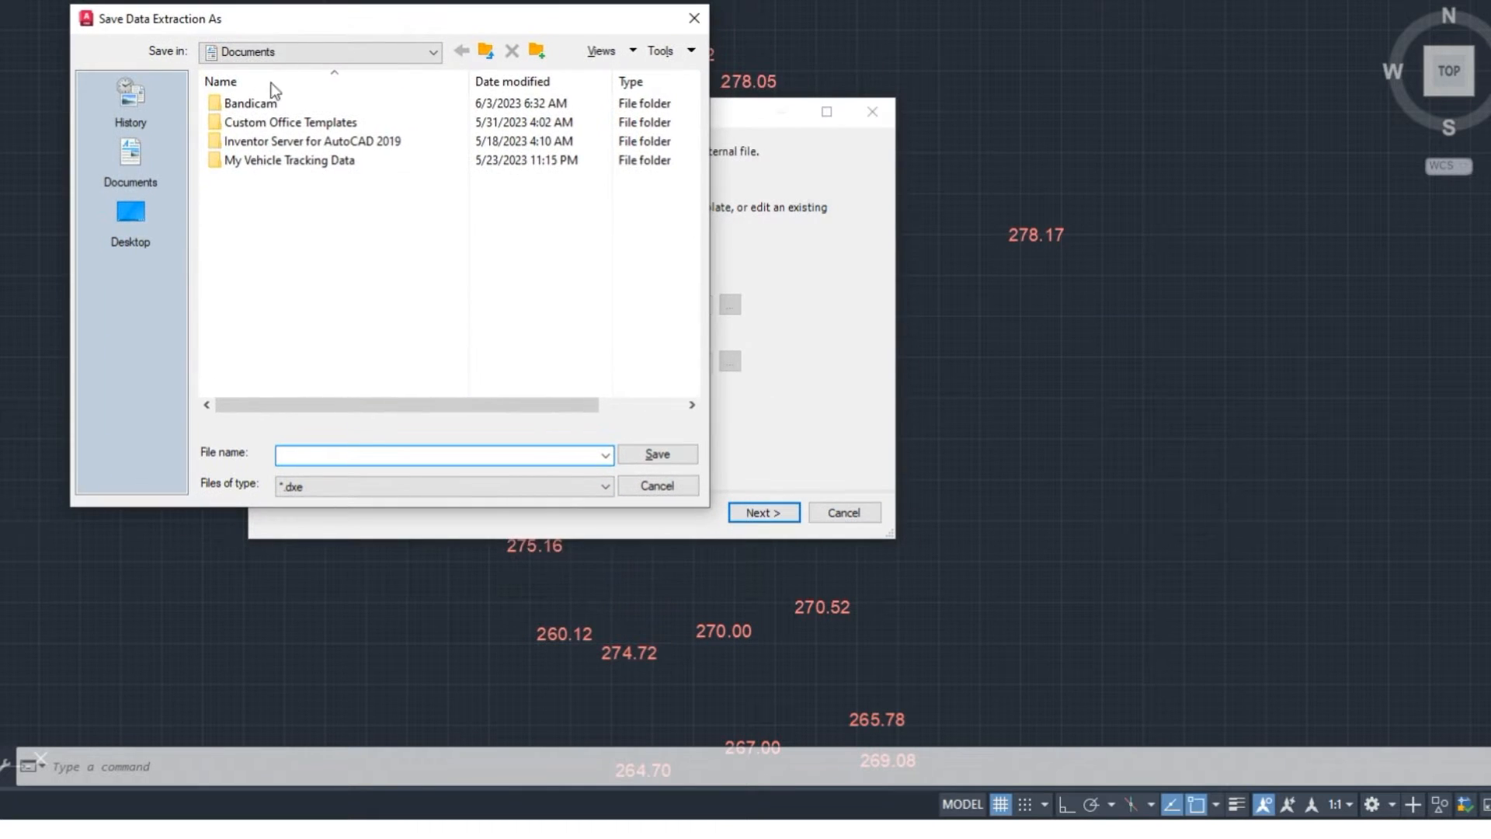
left_click(132, 218)
left_click(344, 453)
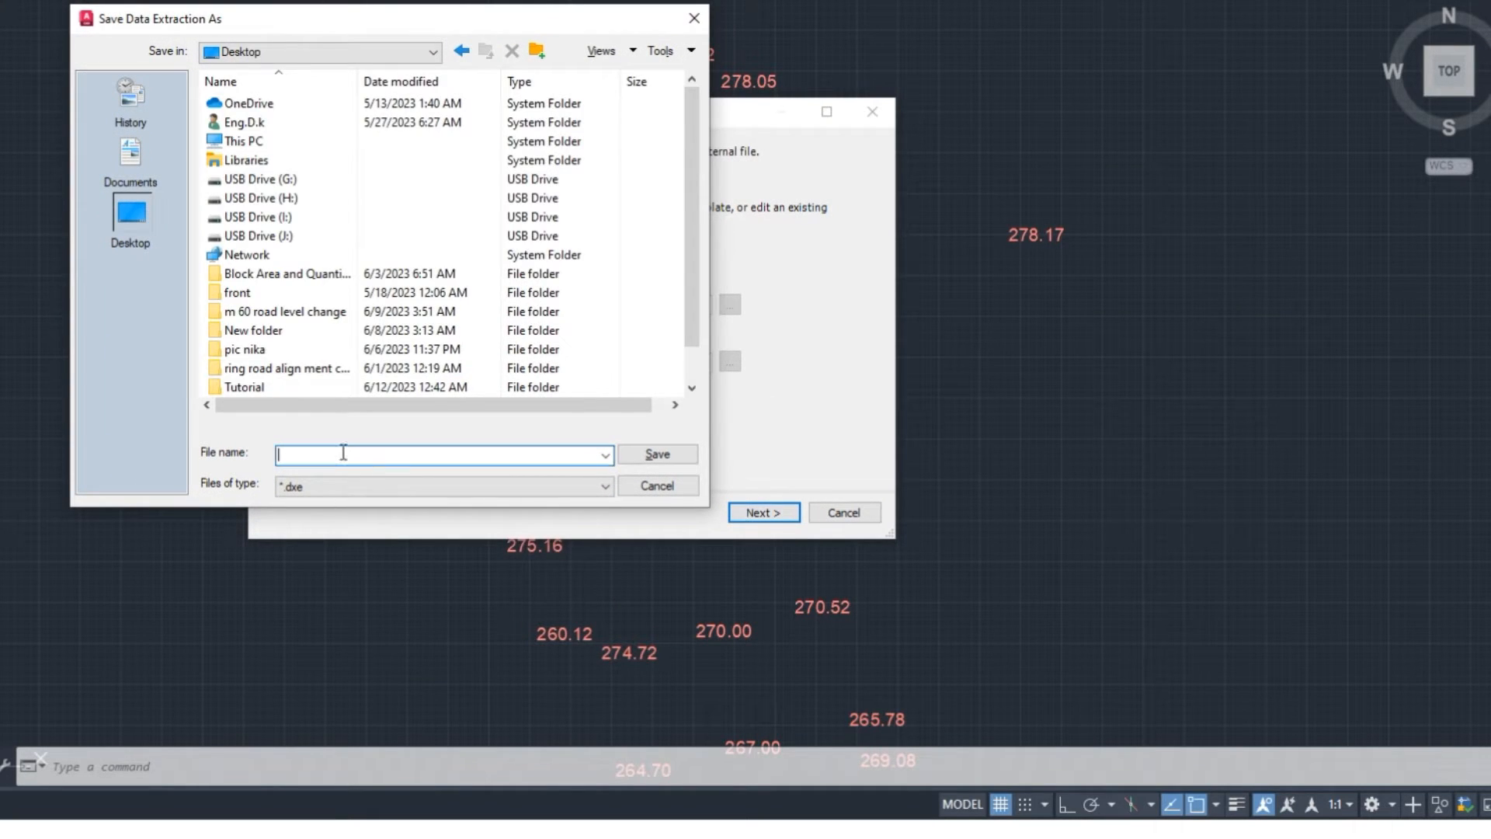
type("Points add to t")
left_click(657, 455)
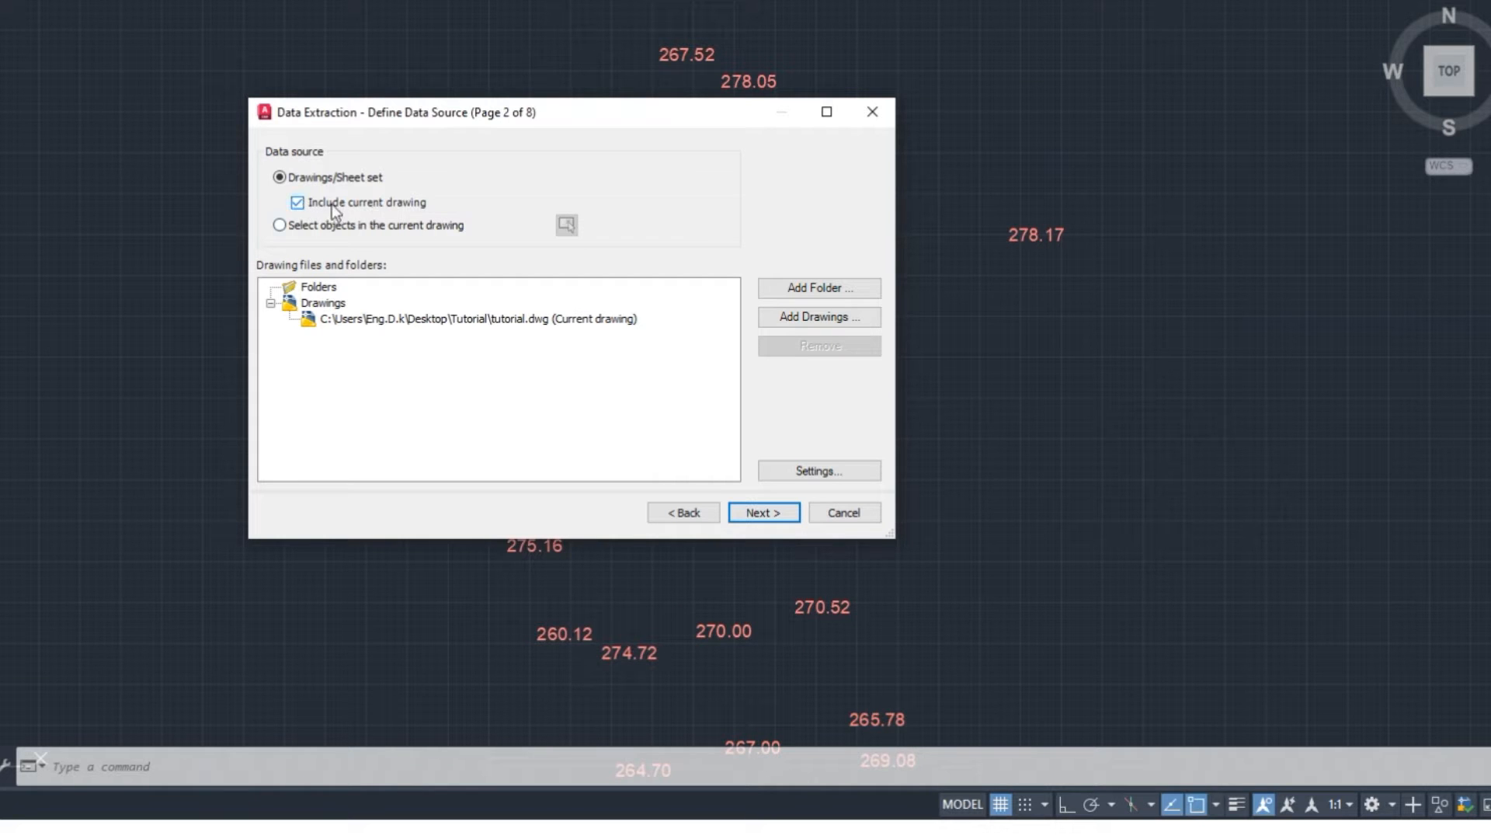
- Use selected objects in the current drawing as the data source, picking all the elevation texts
left_click(278, 225)
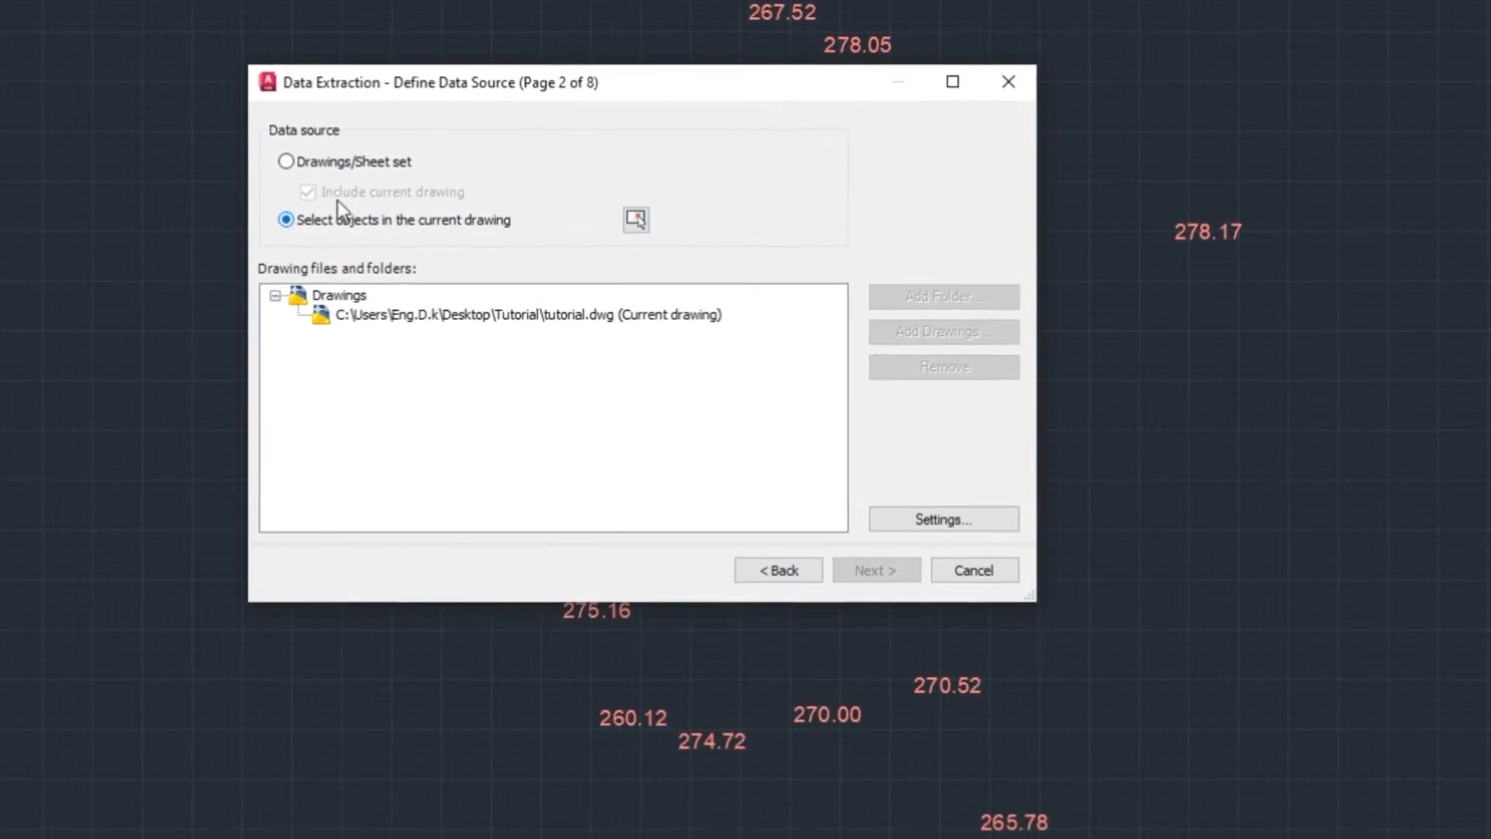
left_click_drag(387, 74, 0, 0)
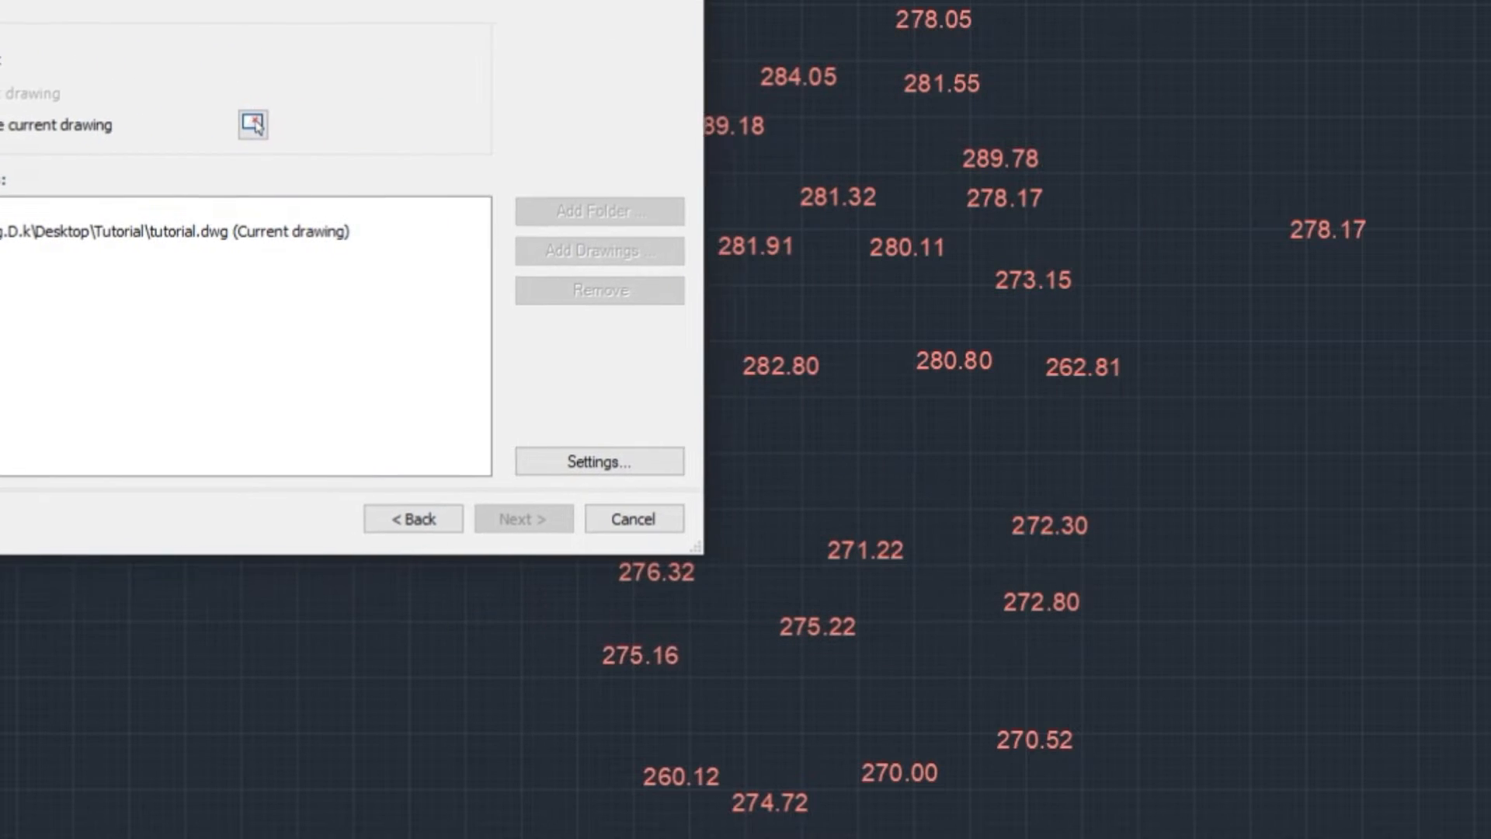
left_click(248, 120)
scroll(435, 256, "down", 4)
scroll(689, 523, "up", 2)
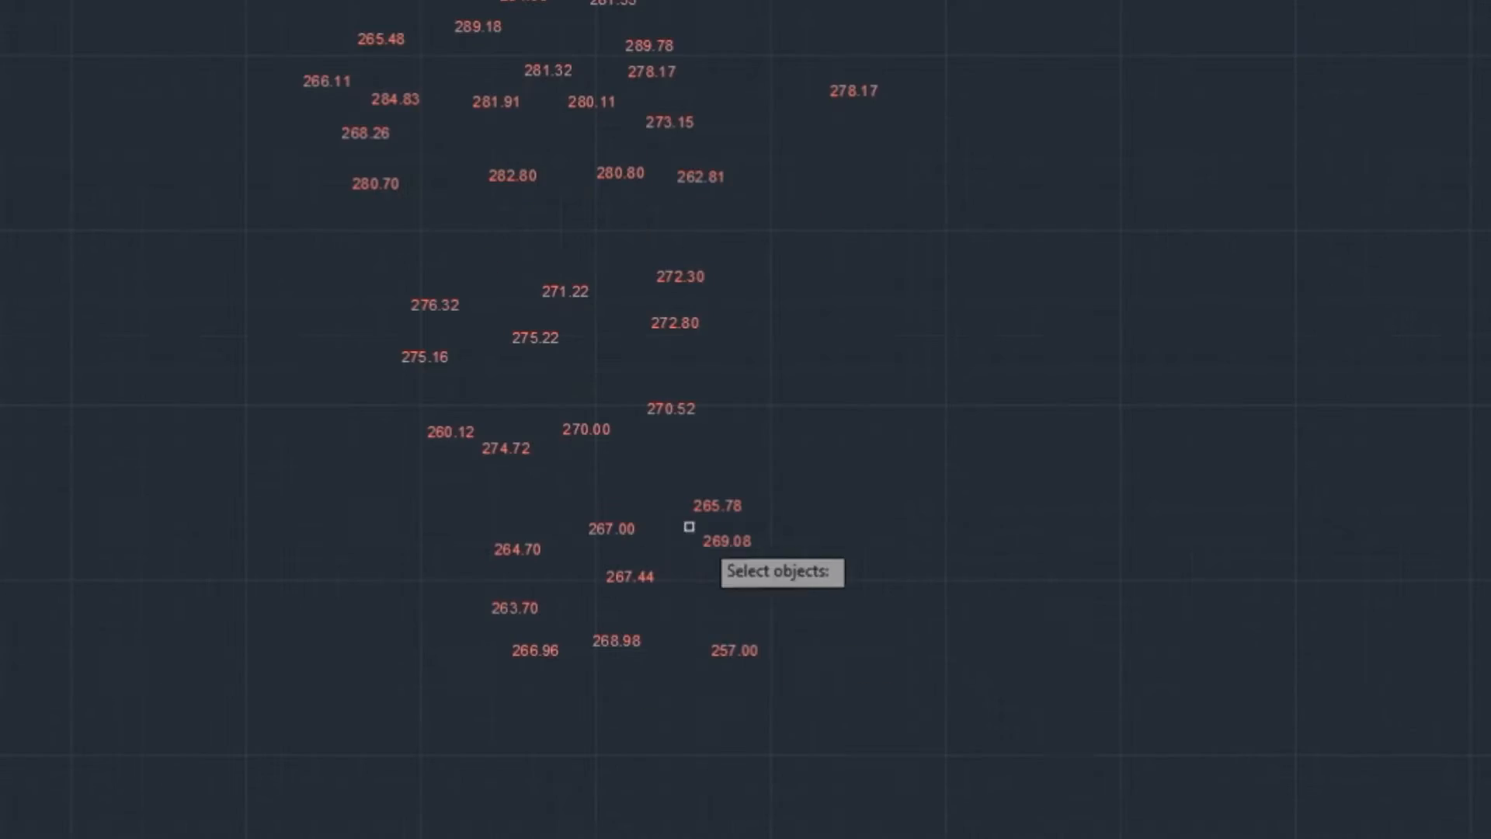
left_click(1045, 751)
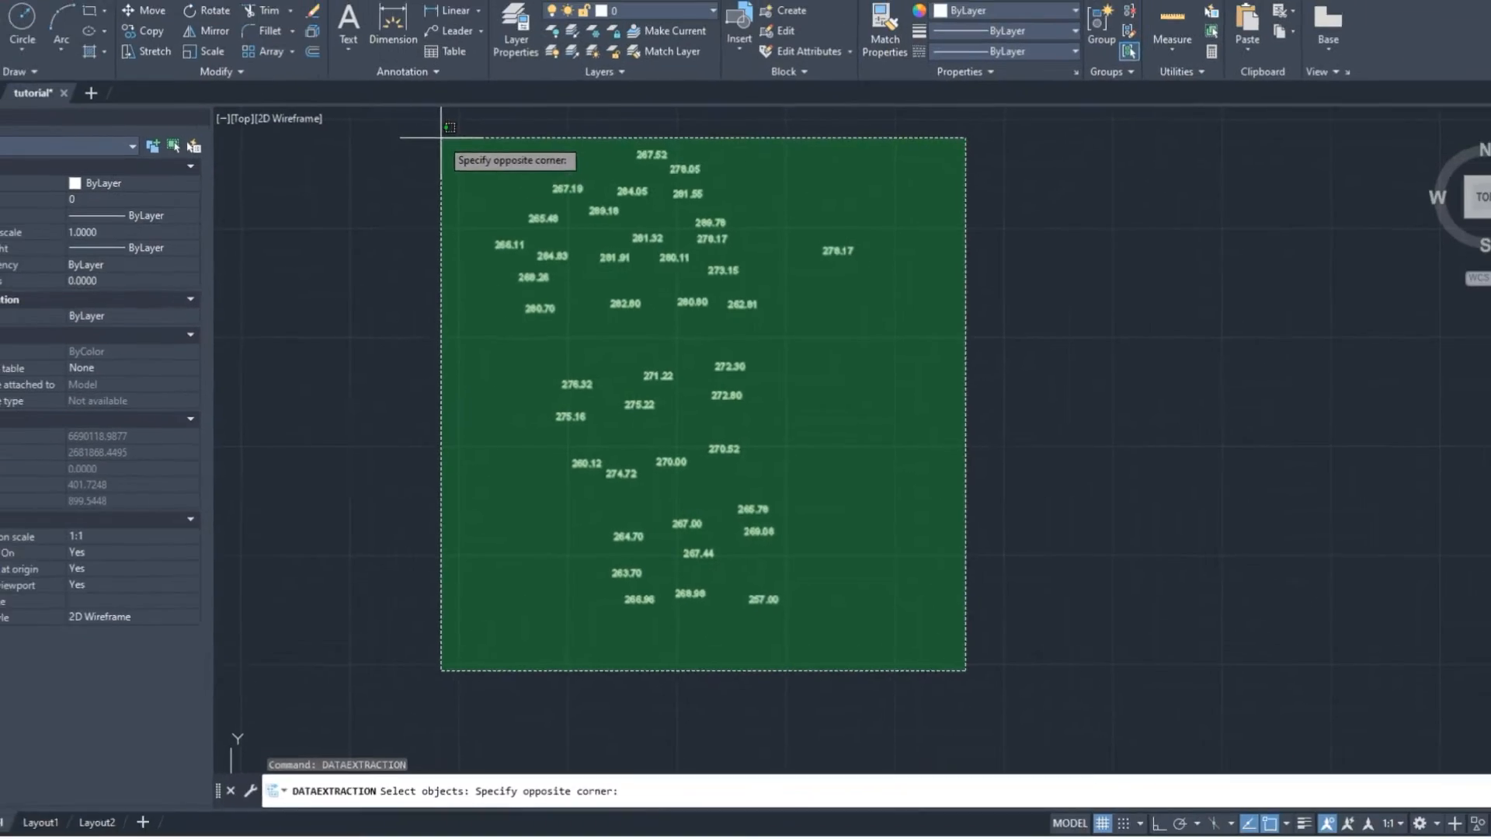
left_click(394, 106)
key("Return")
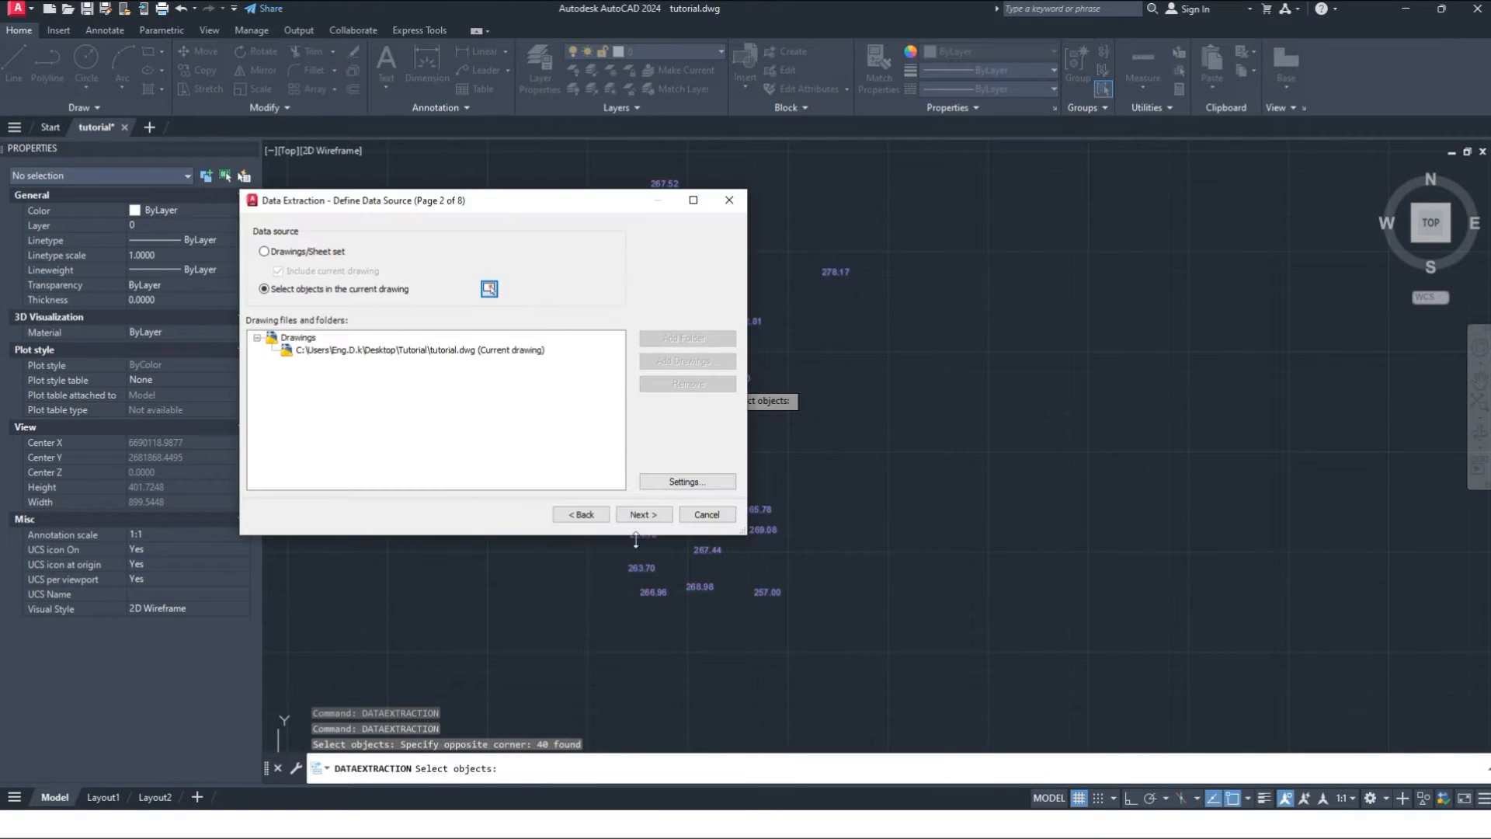
left_click(658, 515)
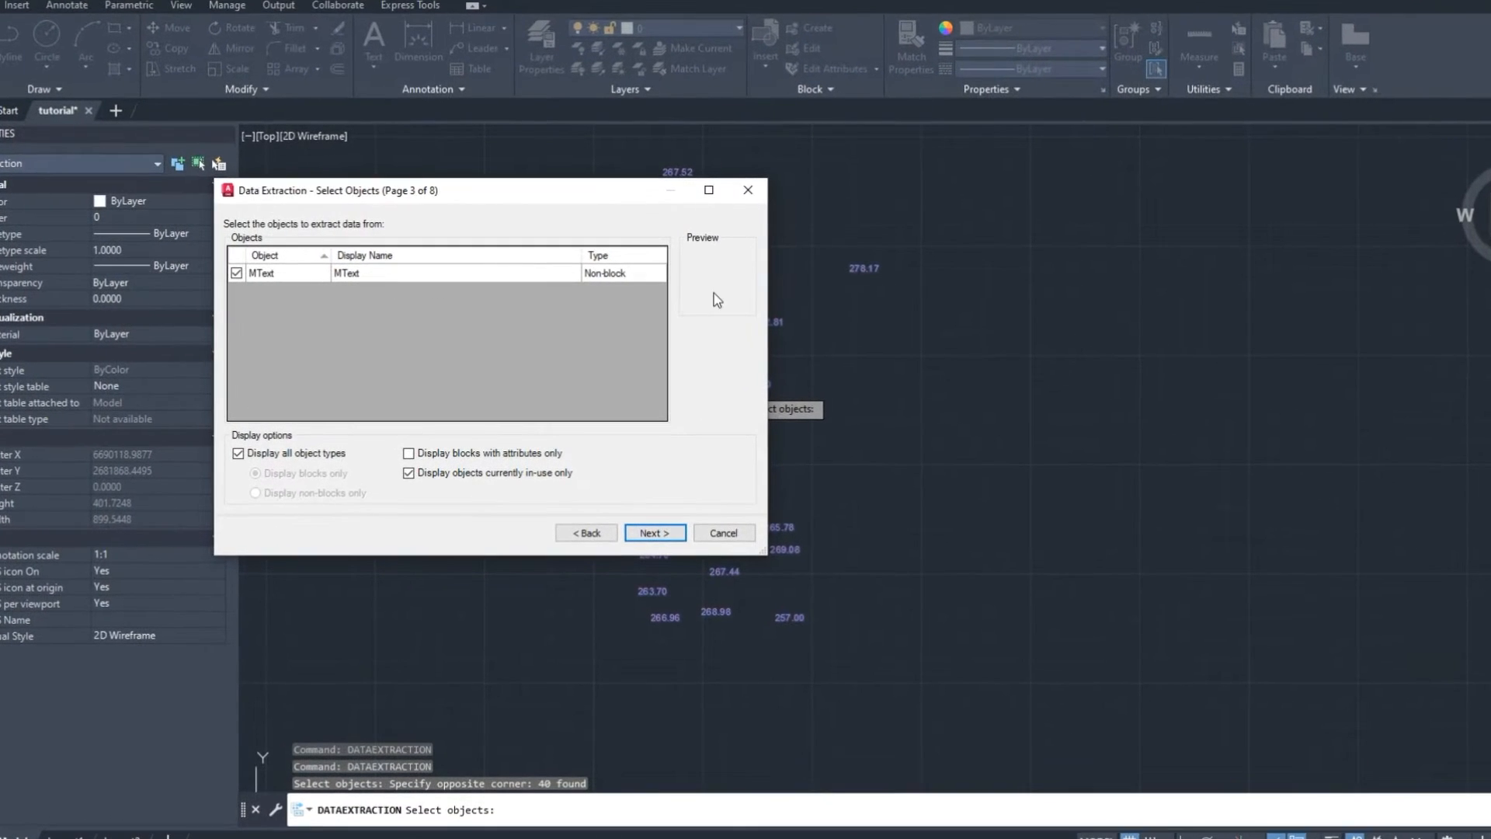
- Extract only the Geometry properties Position X, Position Y and Position Z from the MText objects
left_click(651, 535)
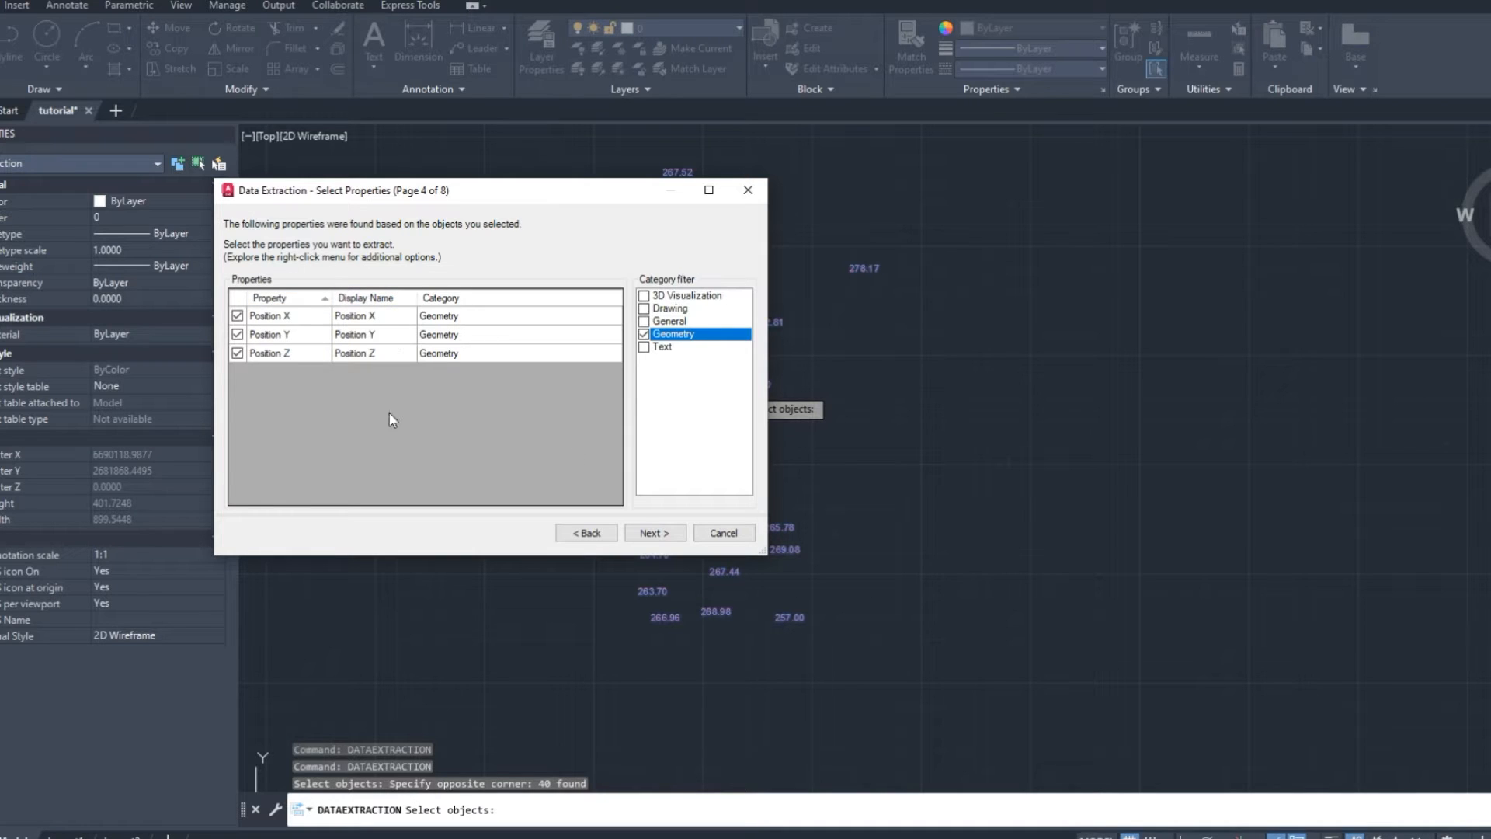
left_click(659, 534)
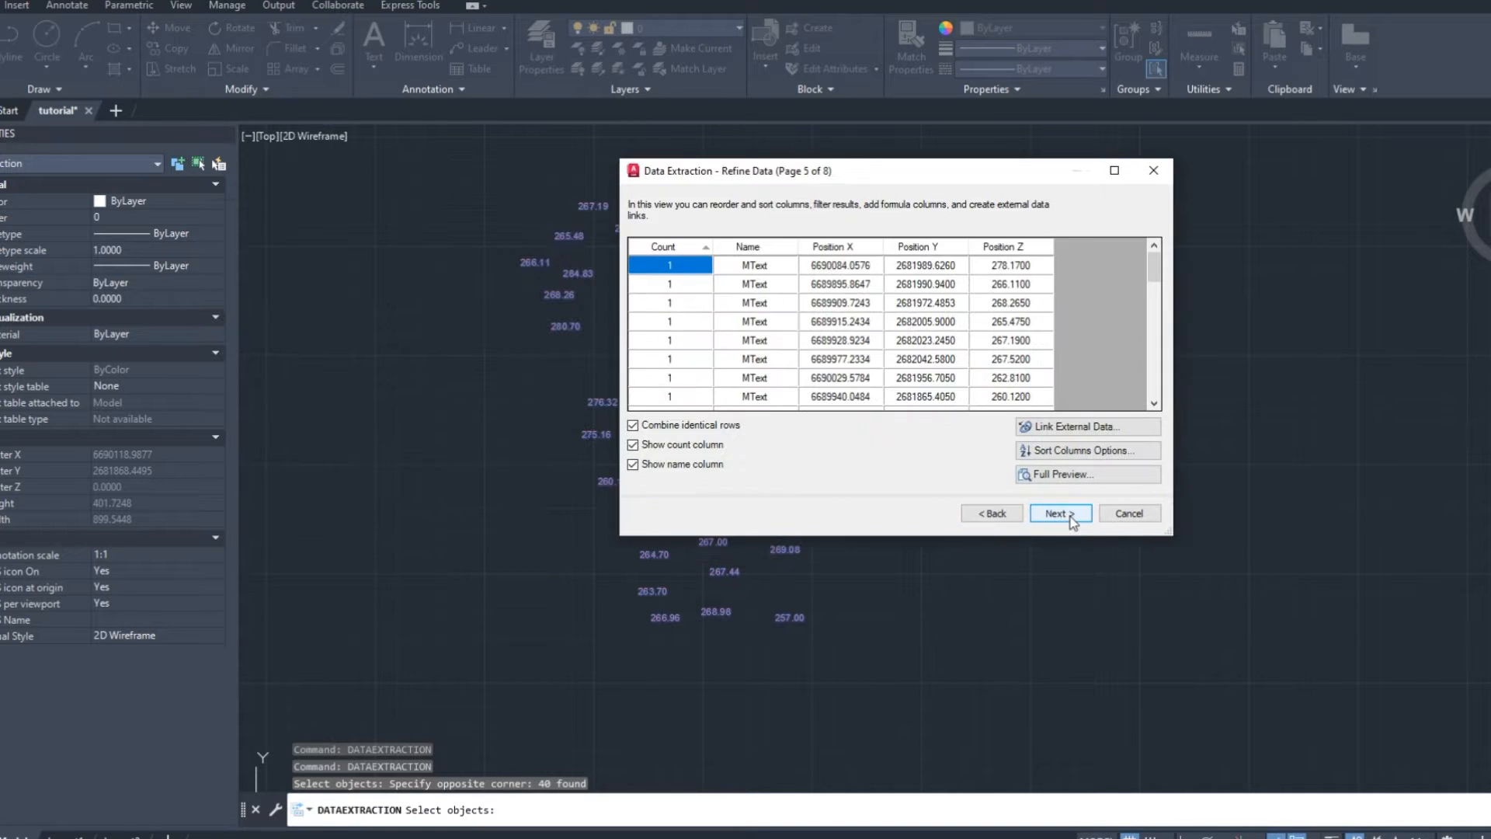
left_click(1071, 517)
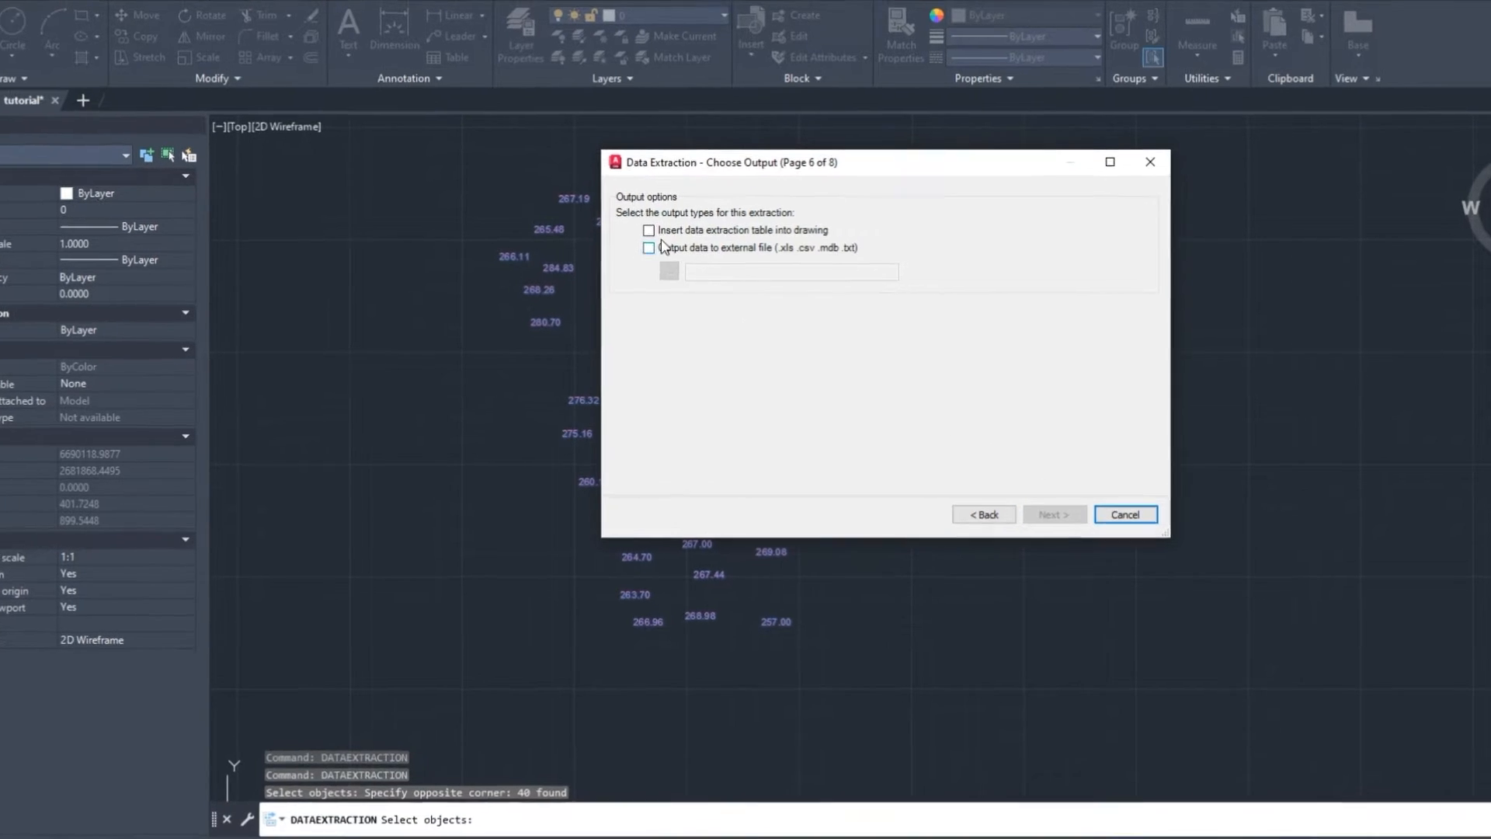
- Output the extraction both as a table in the drawing and as the external file tutorial.xls on the Desktop
left_click(792, 236)
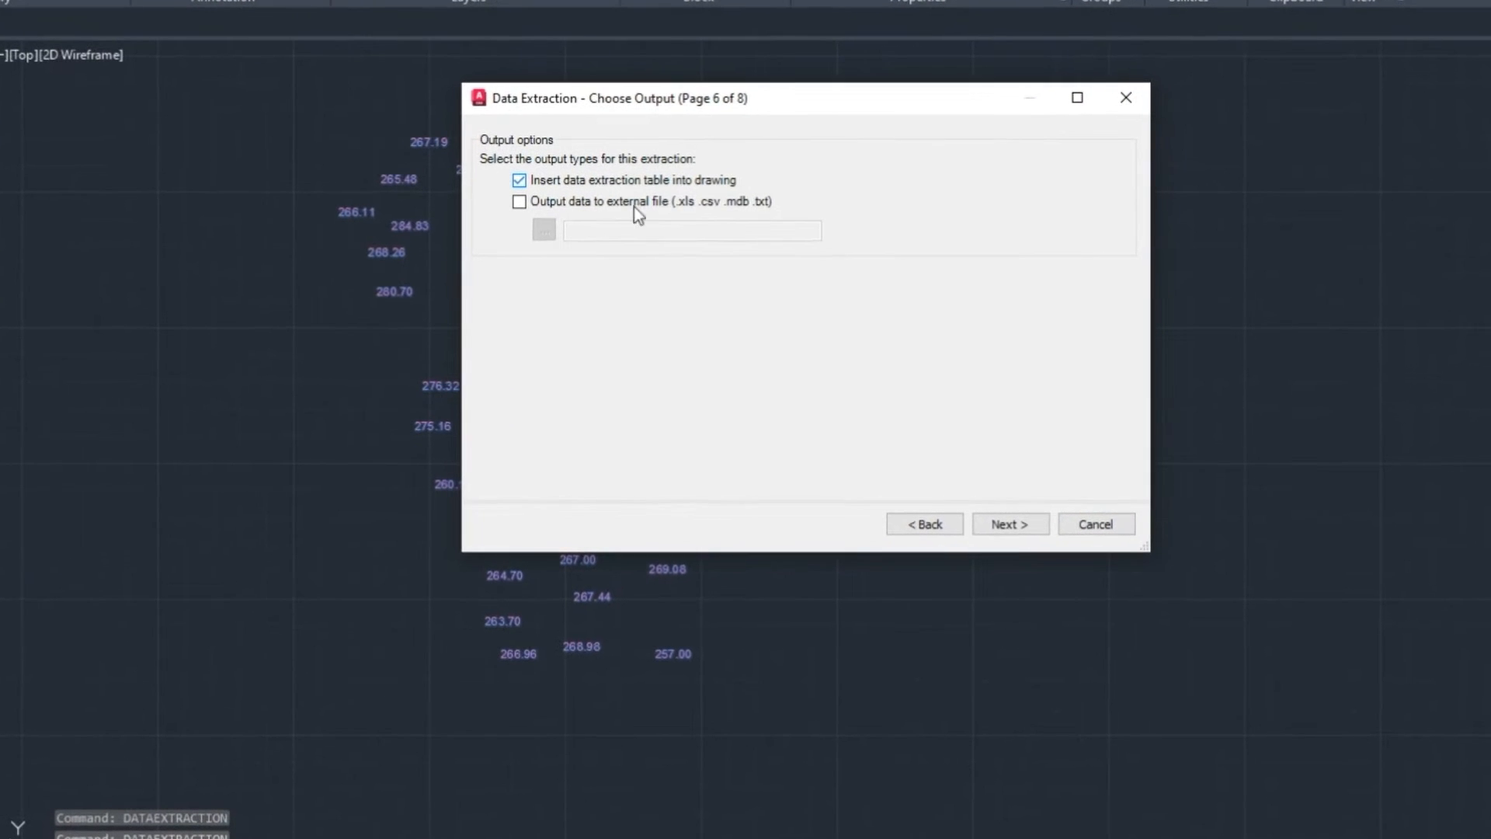
left_click(520, 202)
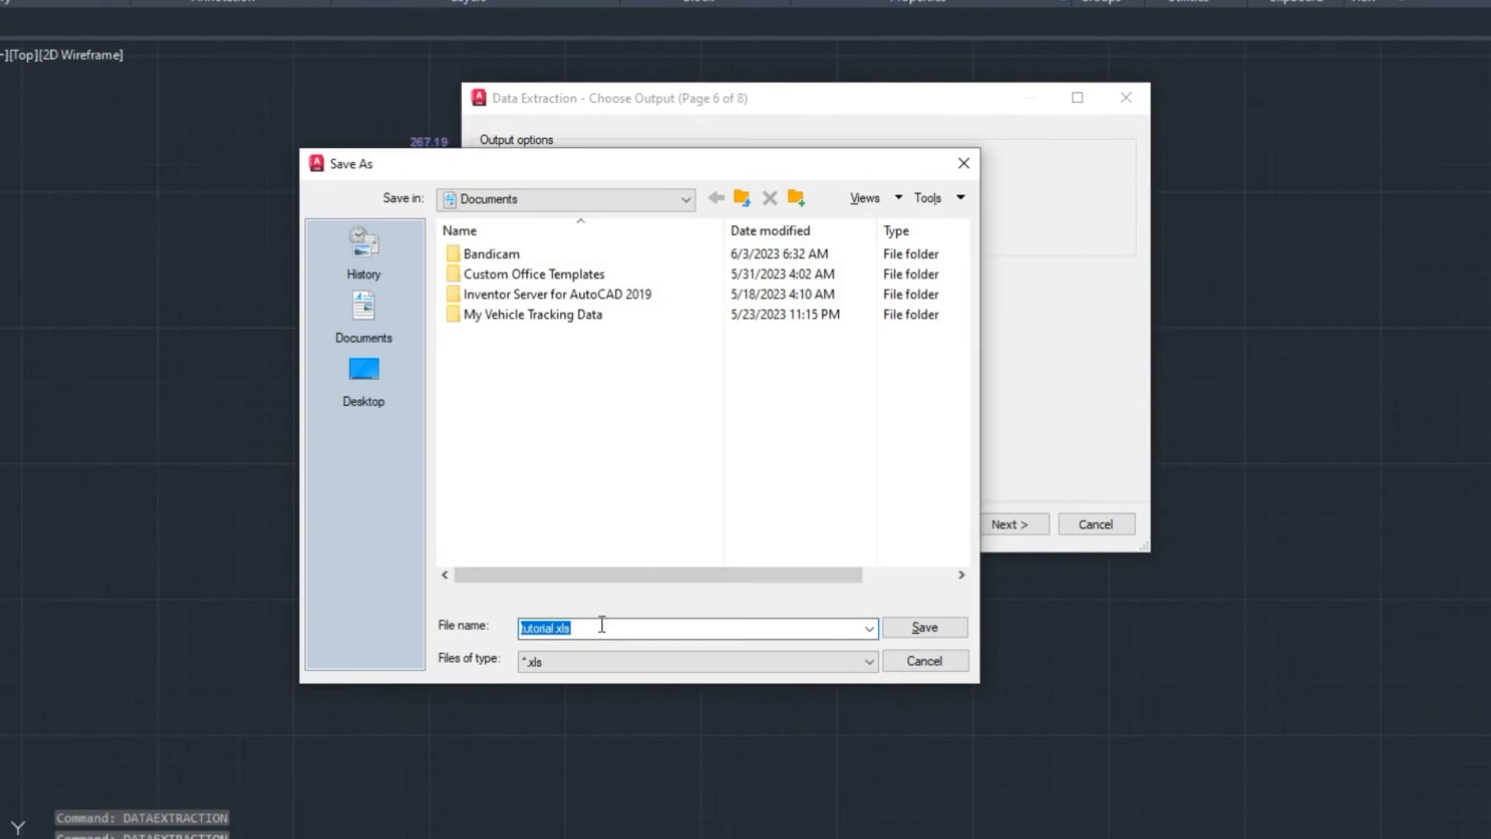
left_click(381, 384)
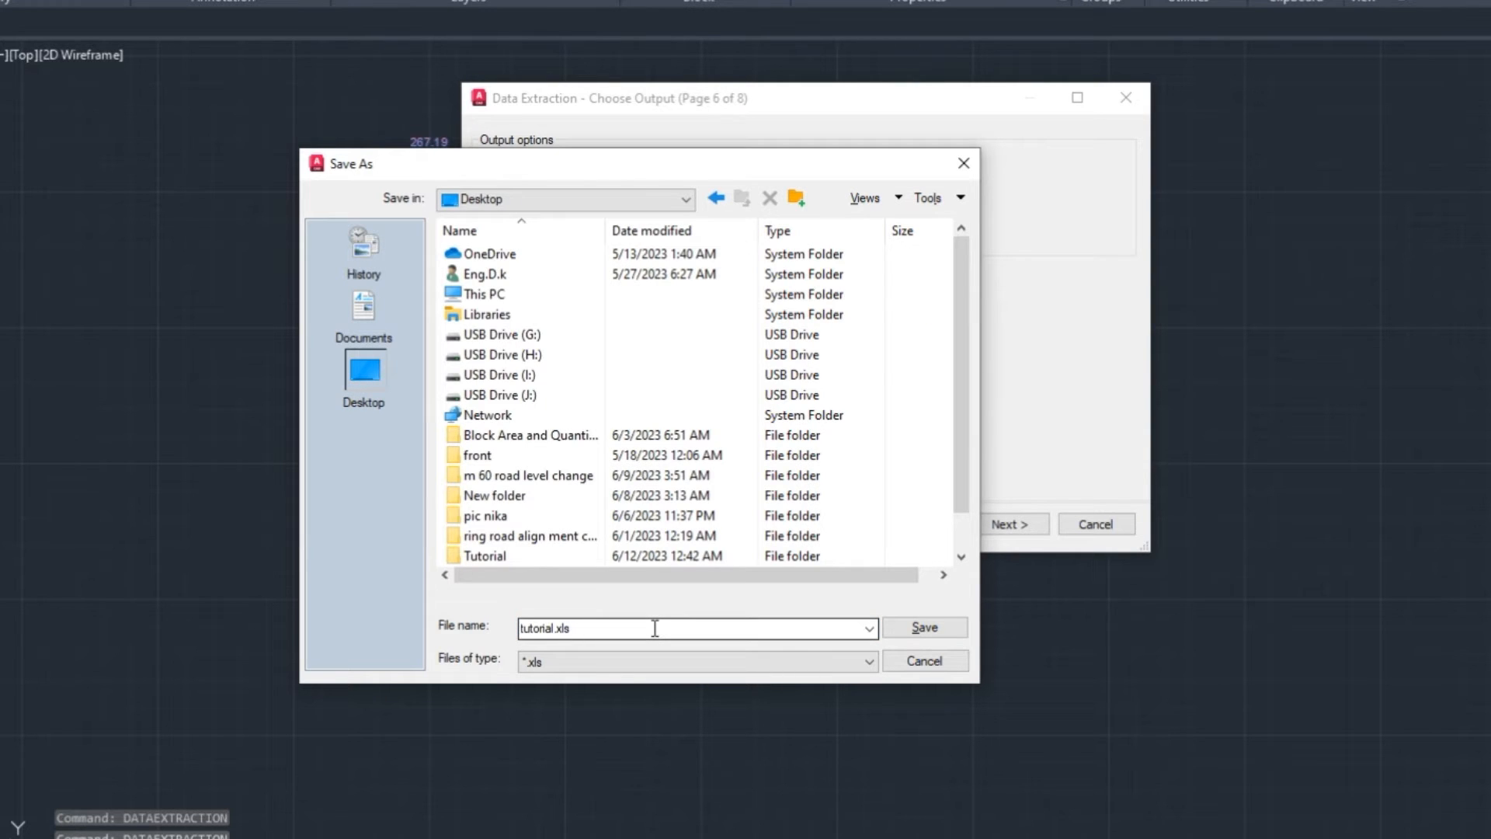
left_click(910, 636)
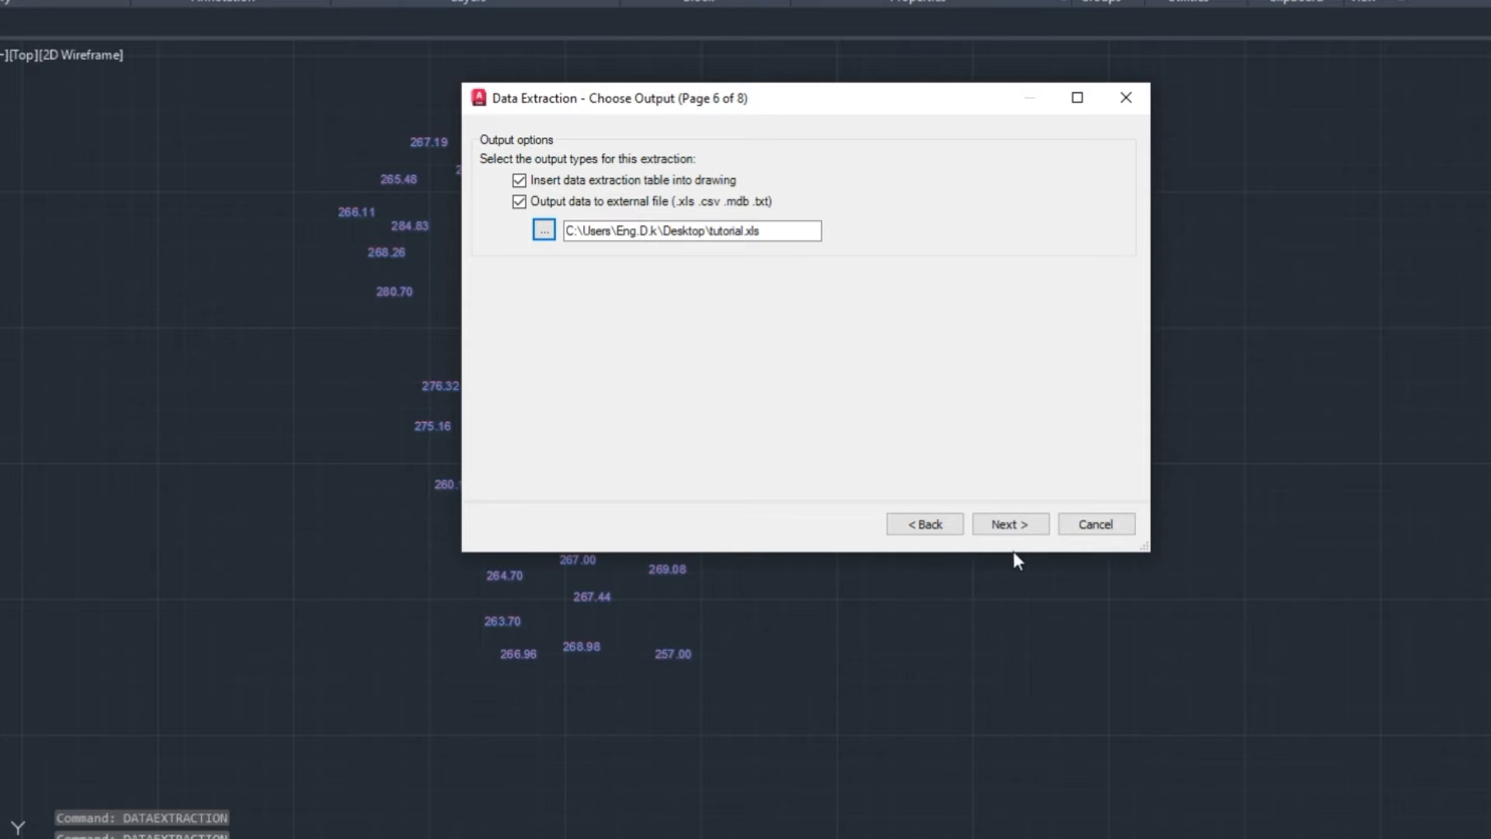
left_click(1013, 525)
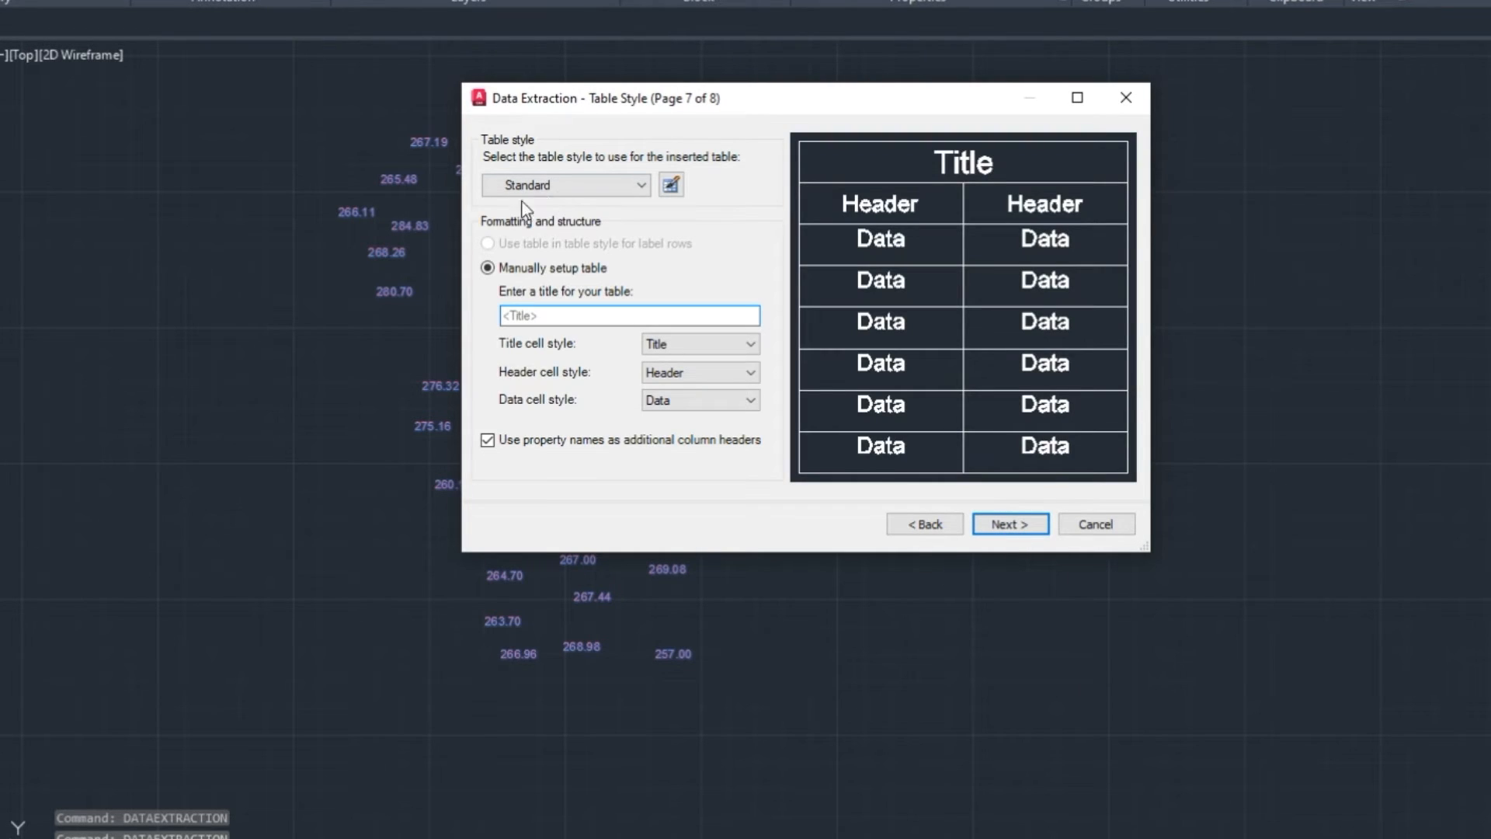
- Finish the extraction with the Standard table style and place the table in the empty area east of the elevation texts
left_click(1012, 525)
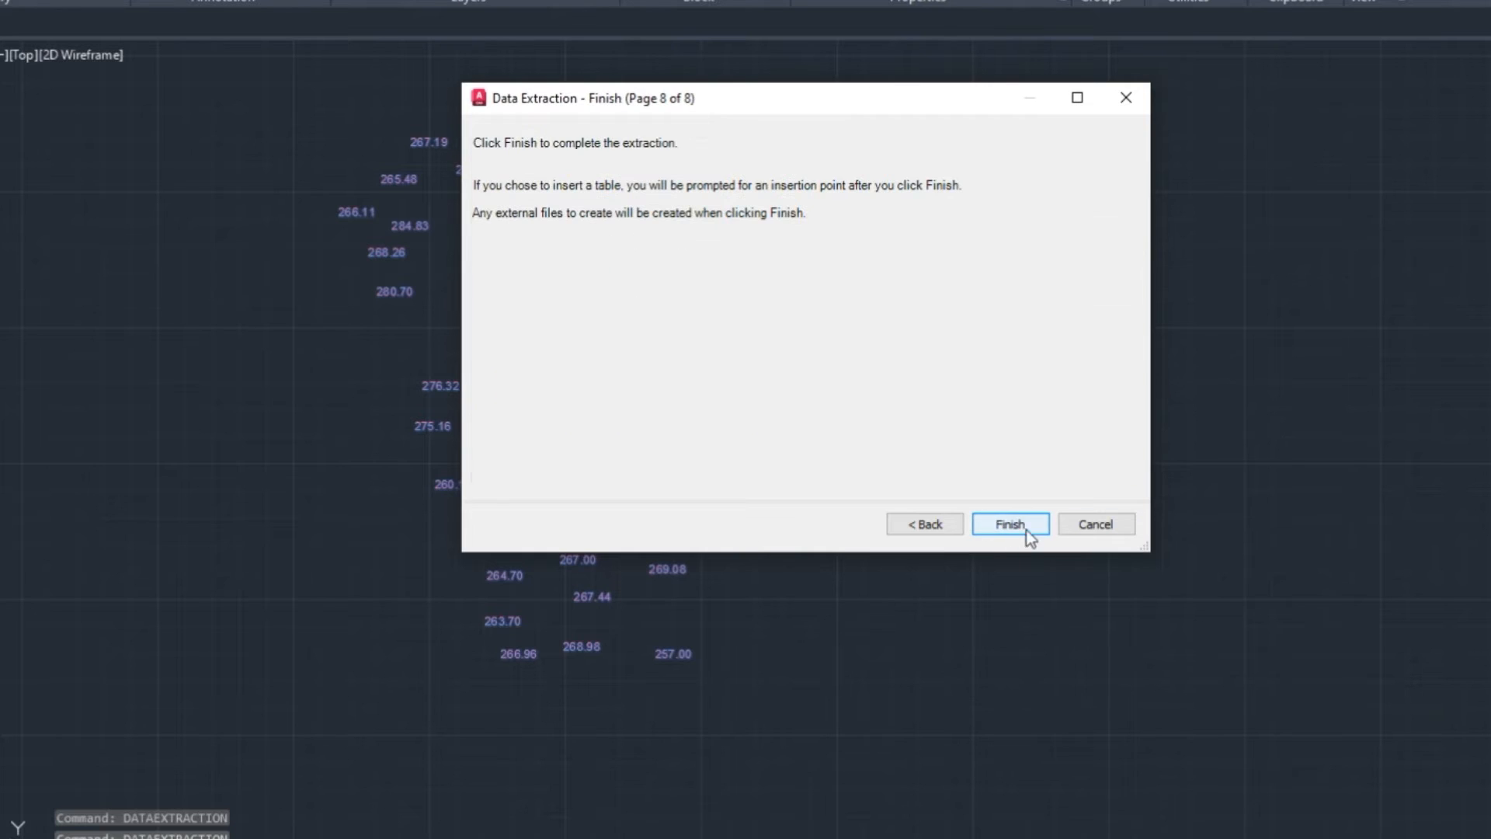
left_click(998, 525)
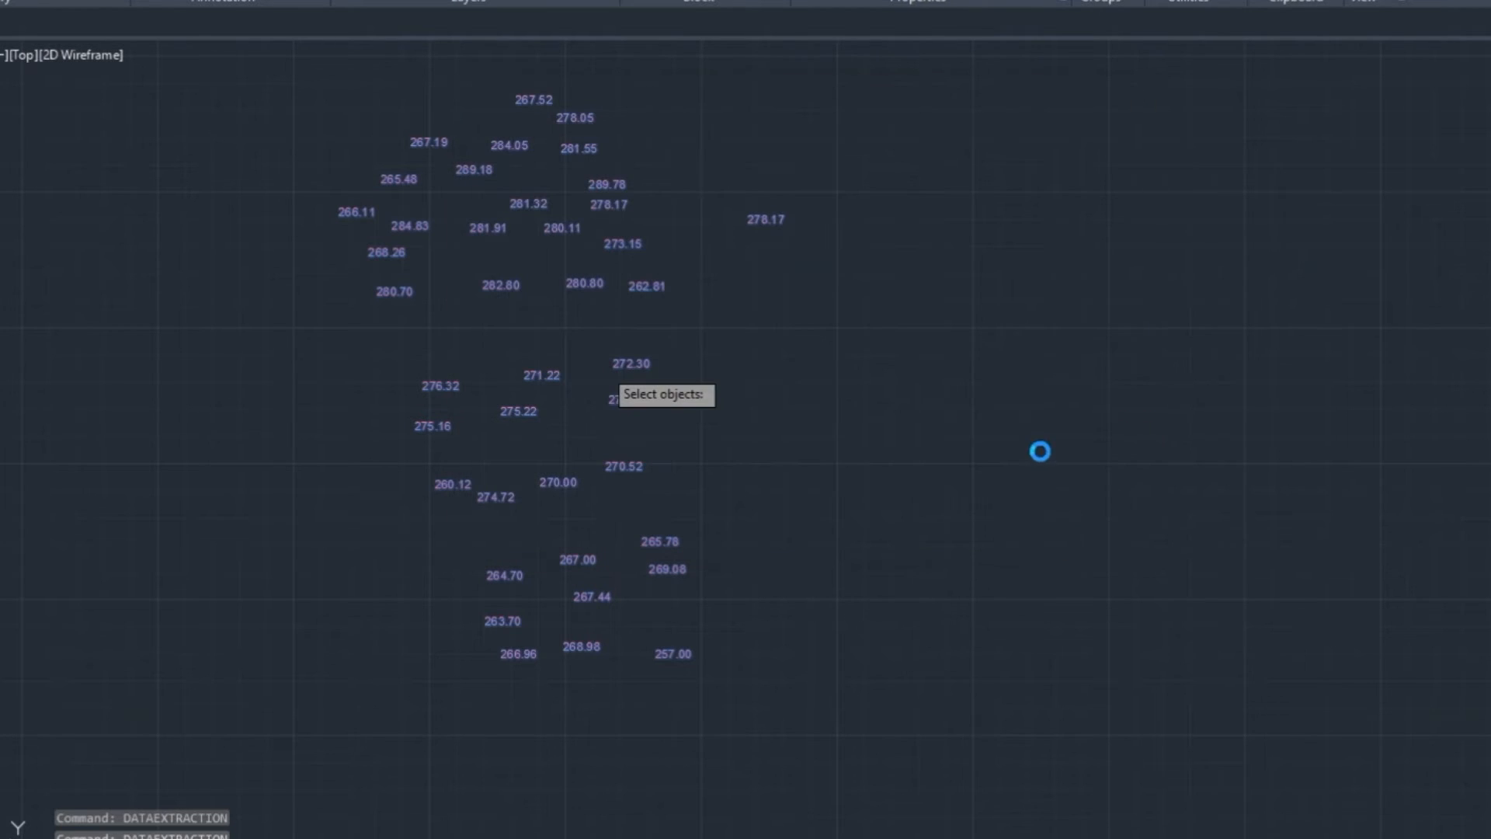
left_click(883, 303)
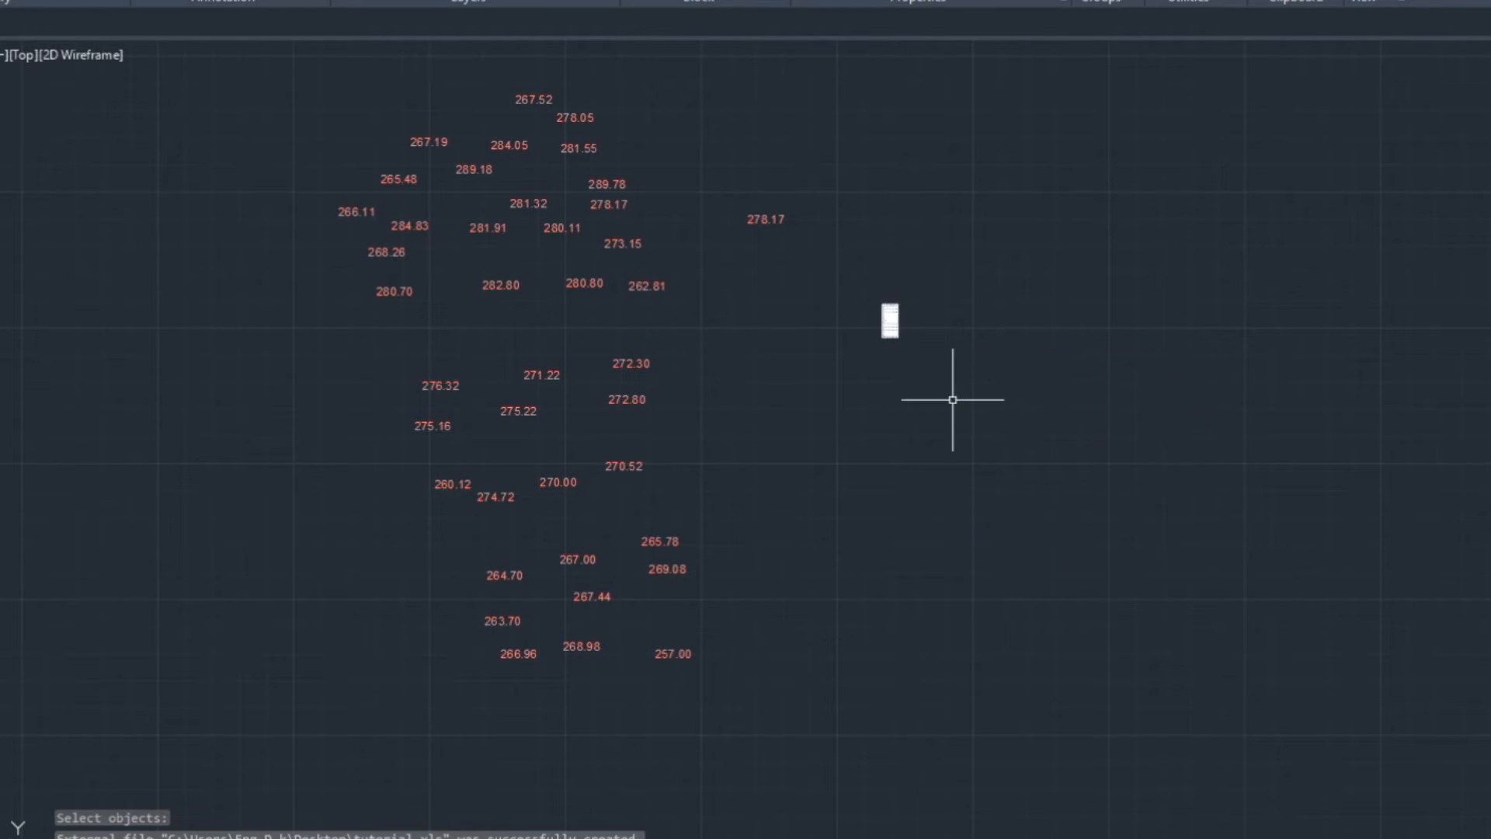
- Scale up the inserted table from its lower-left corner to a readable size beside the elevation texts
left_click(957, 401)
left_click(844, 264)
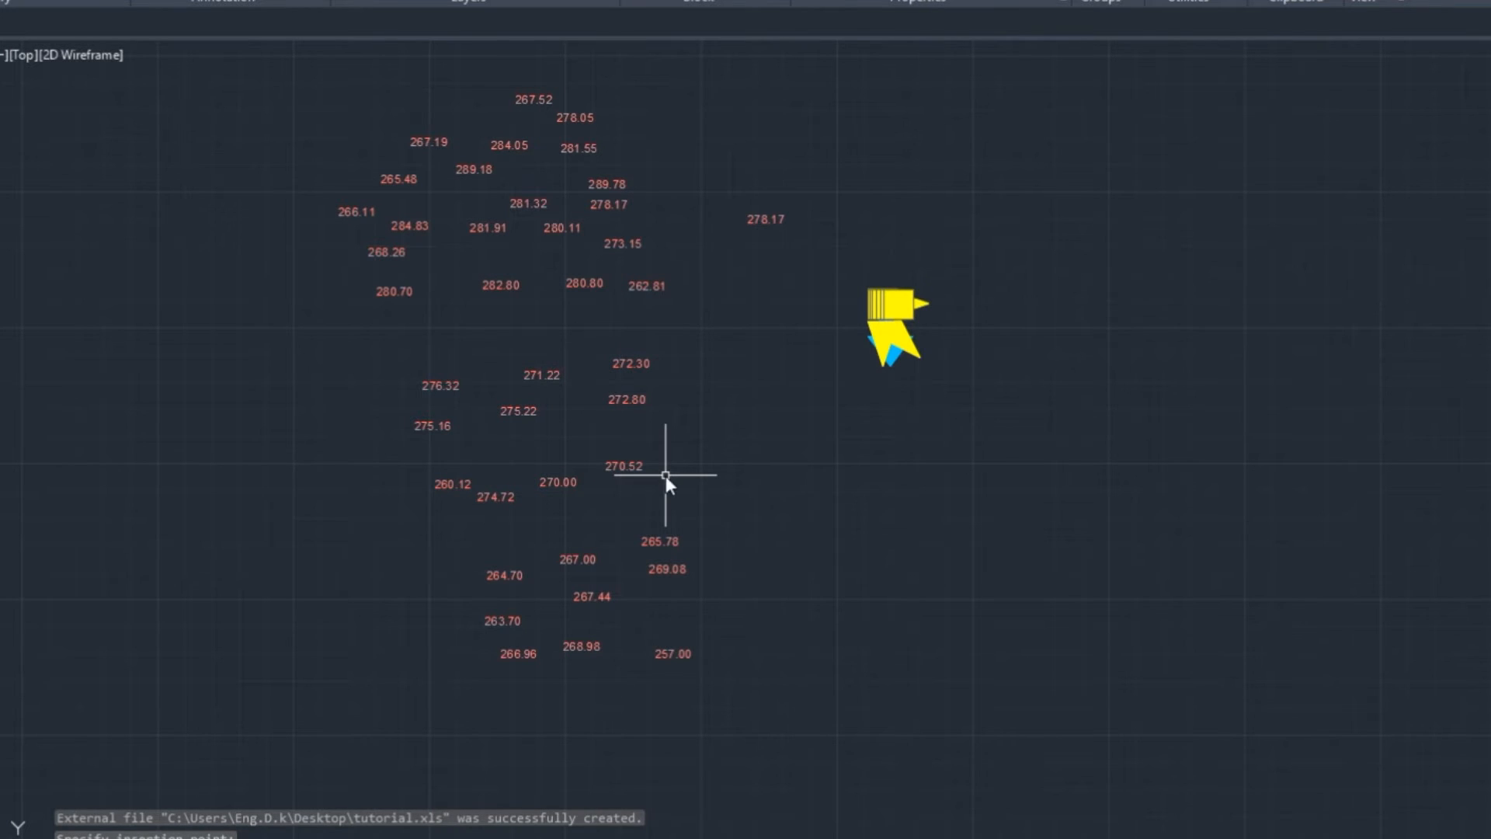
type("sc")
key("Return")
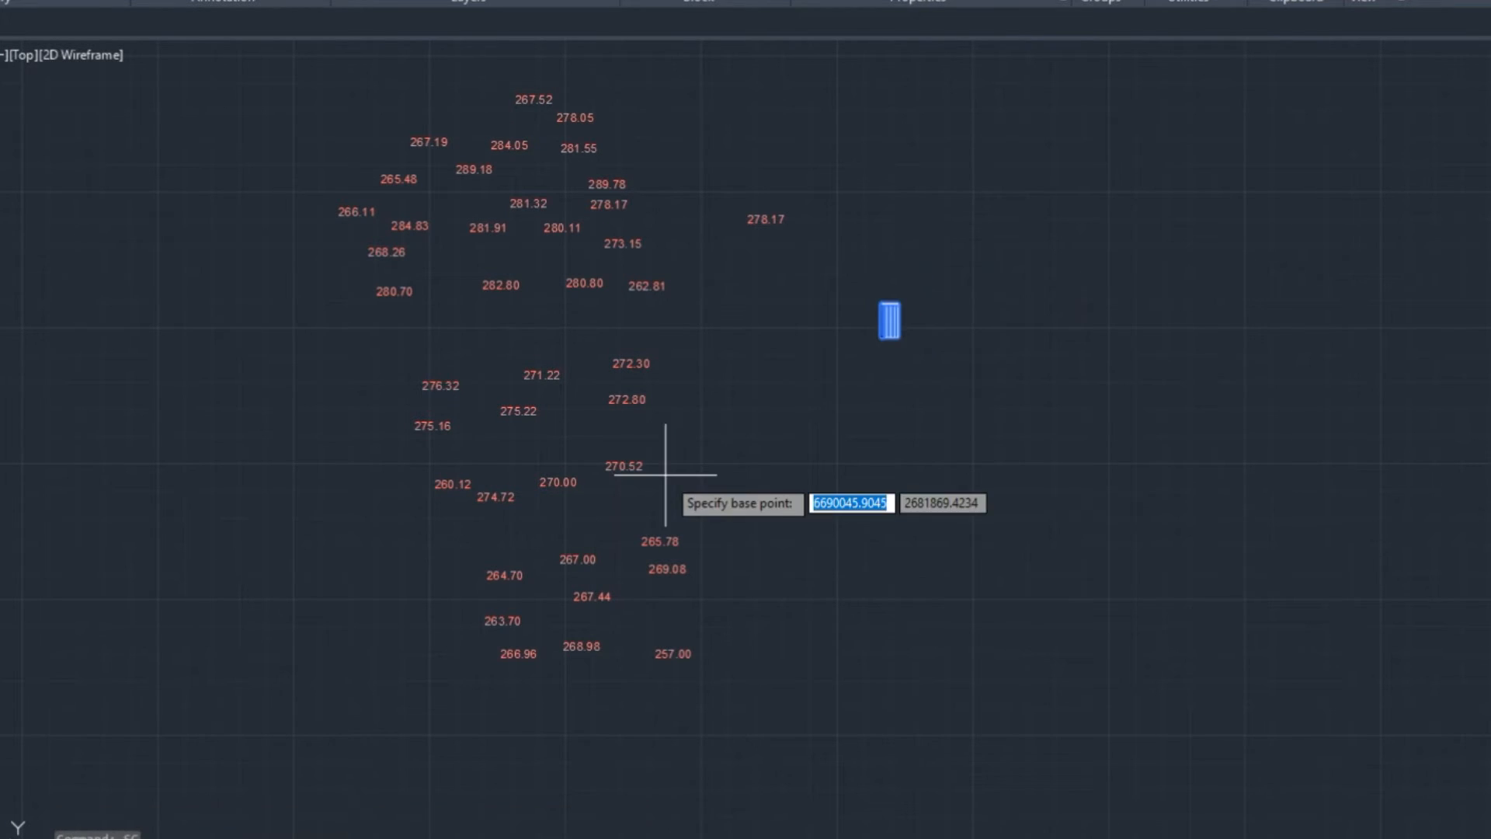
left_click(877, 345)
left_click(746, 421)
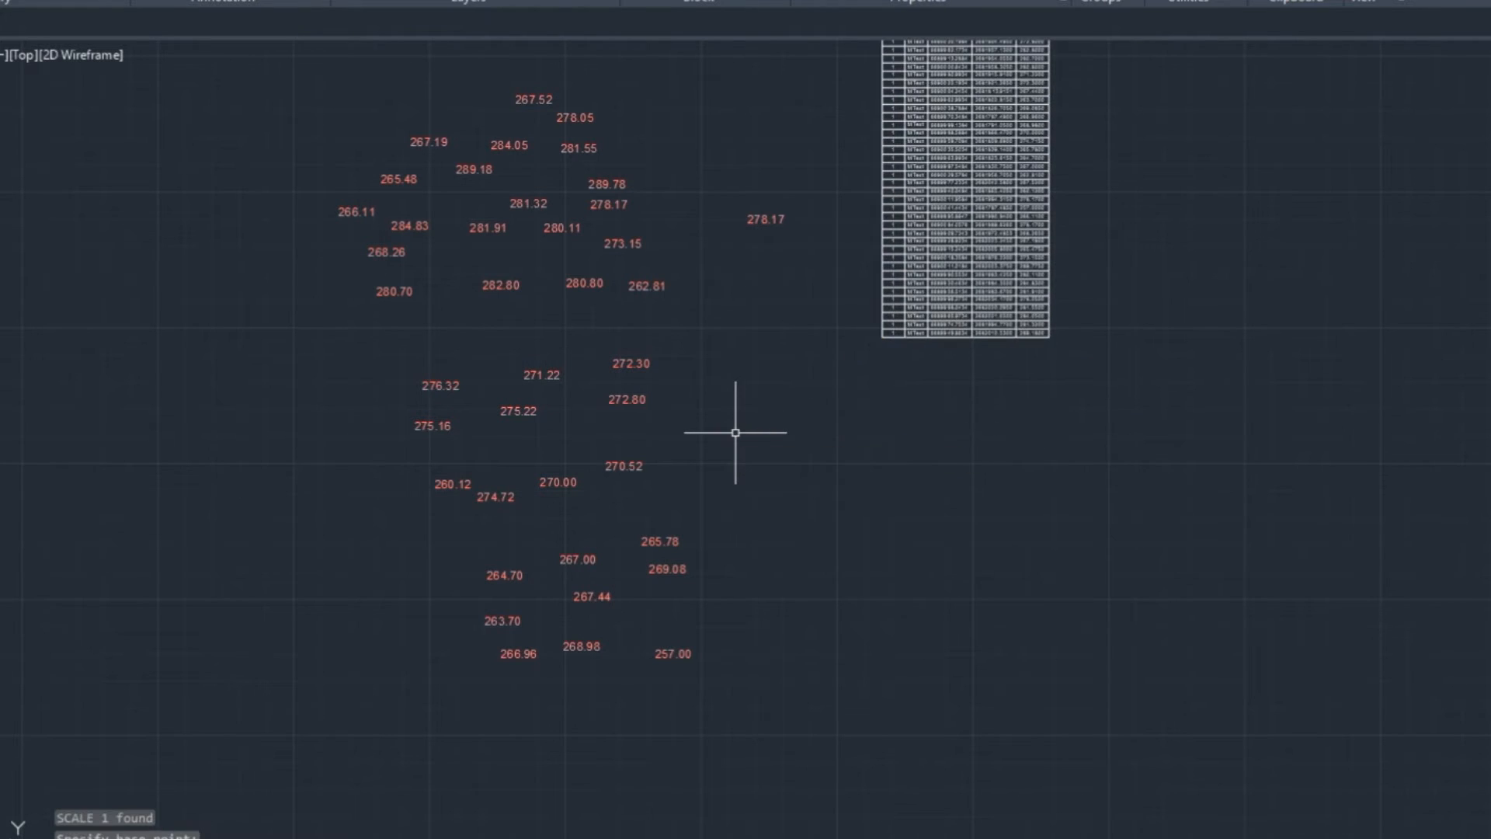
- Examine the extracted table's Position X, Y and Z columns and compare its placement with the elevation texts
scroll(862, 477, "down", 5)
scroll(901, 404, "up", 10)
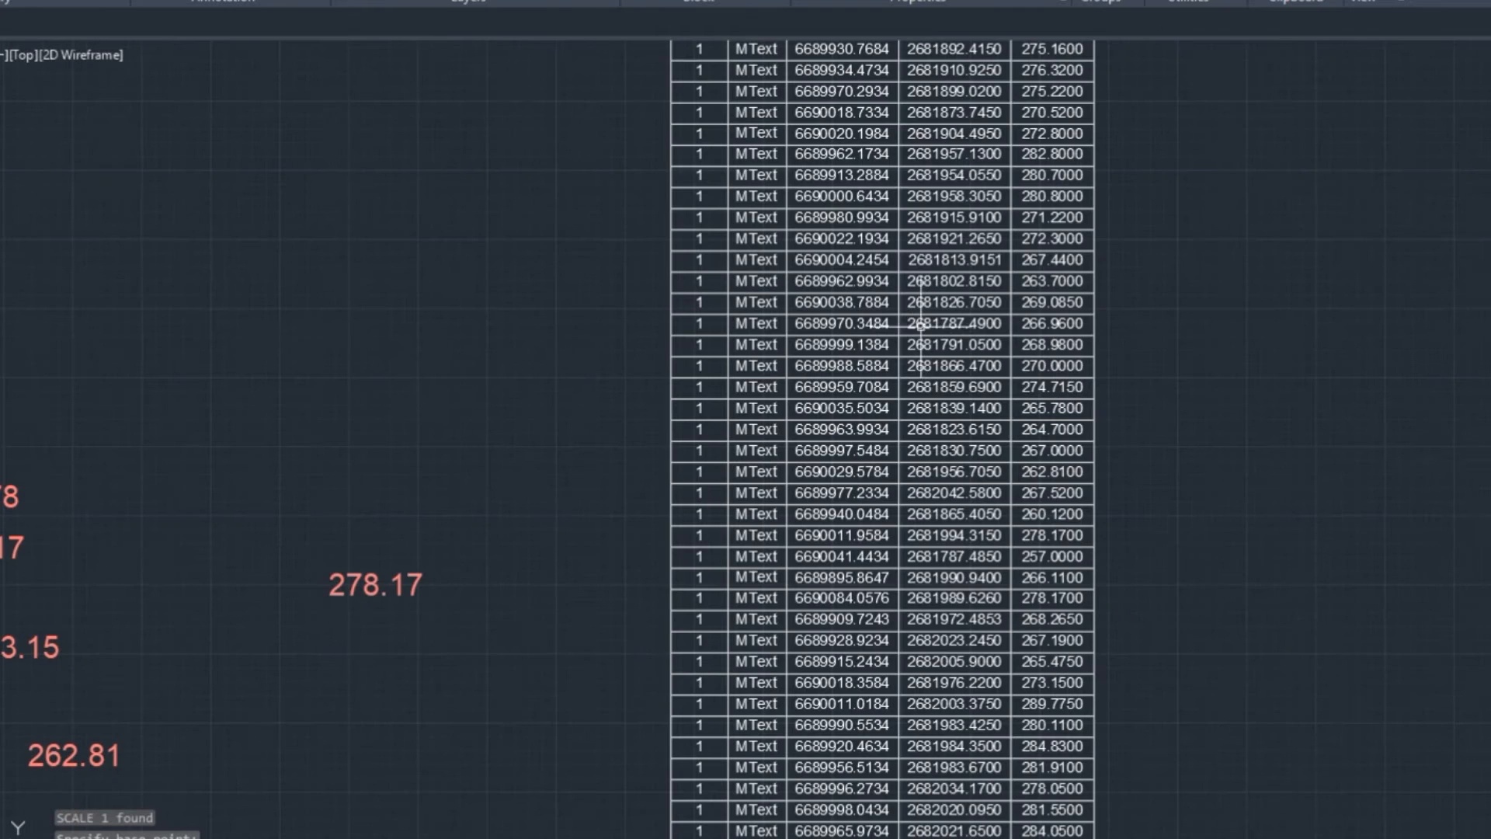
middle_click_drag(921, 326, 888, 519)
scroll(829, 304, "up", 4)
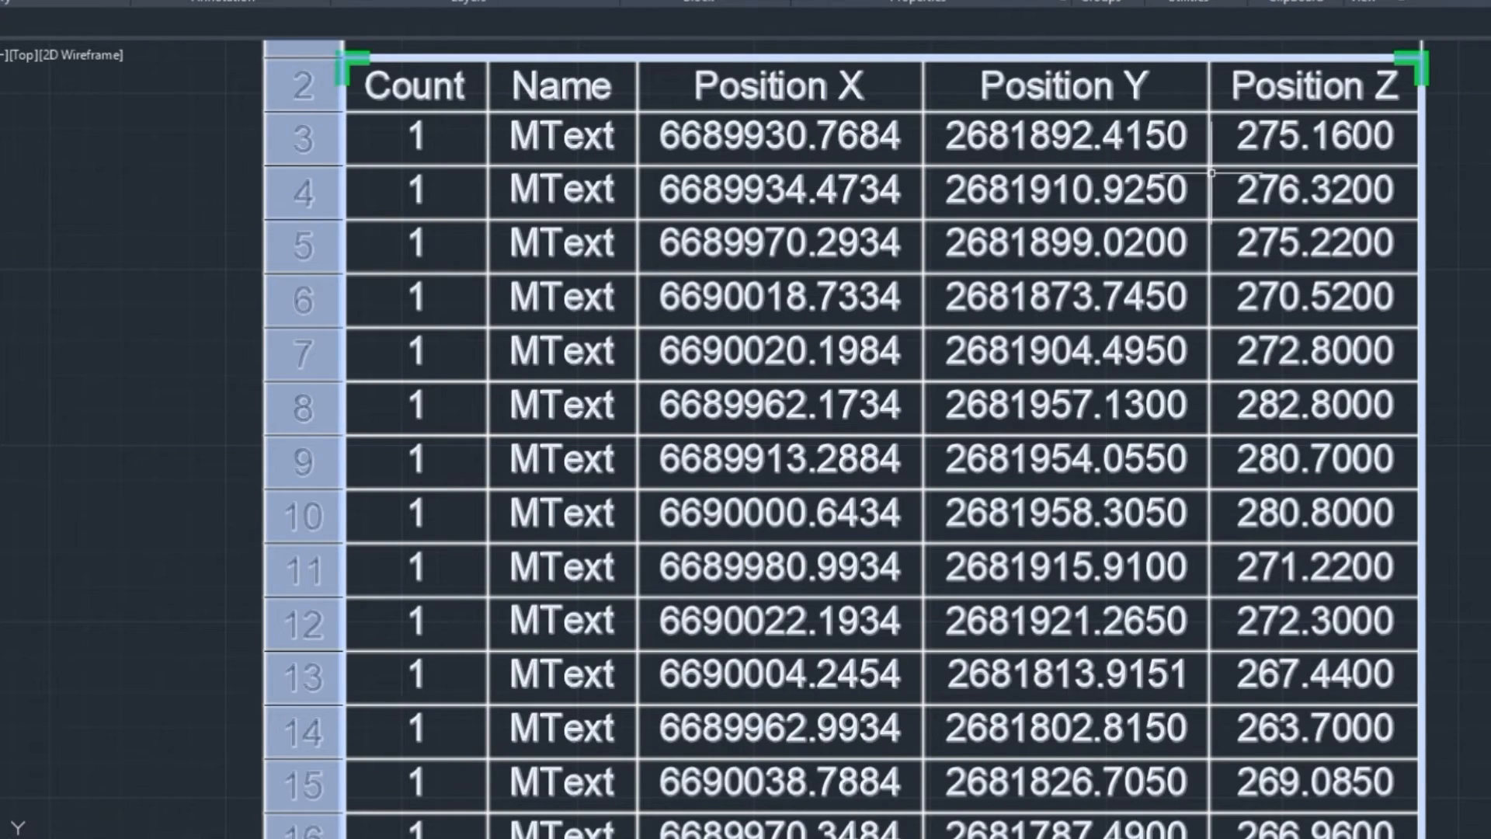
scroll(1211, 173, "down", 6)
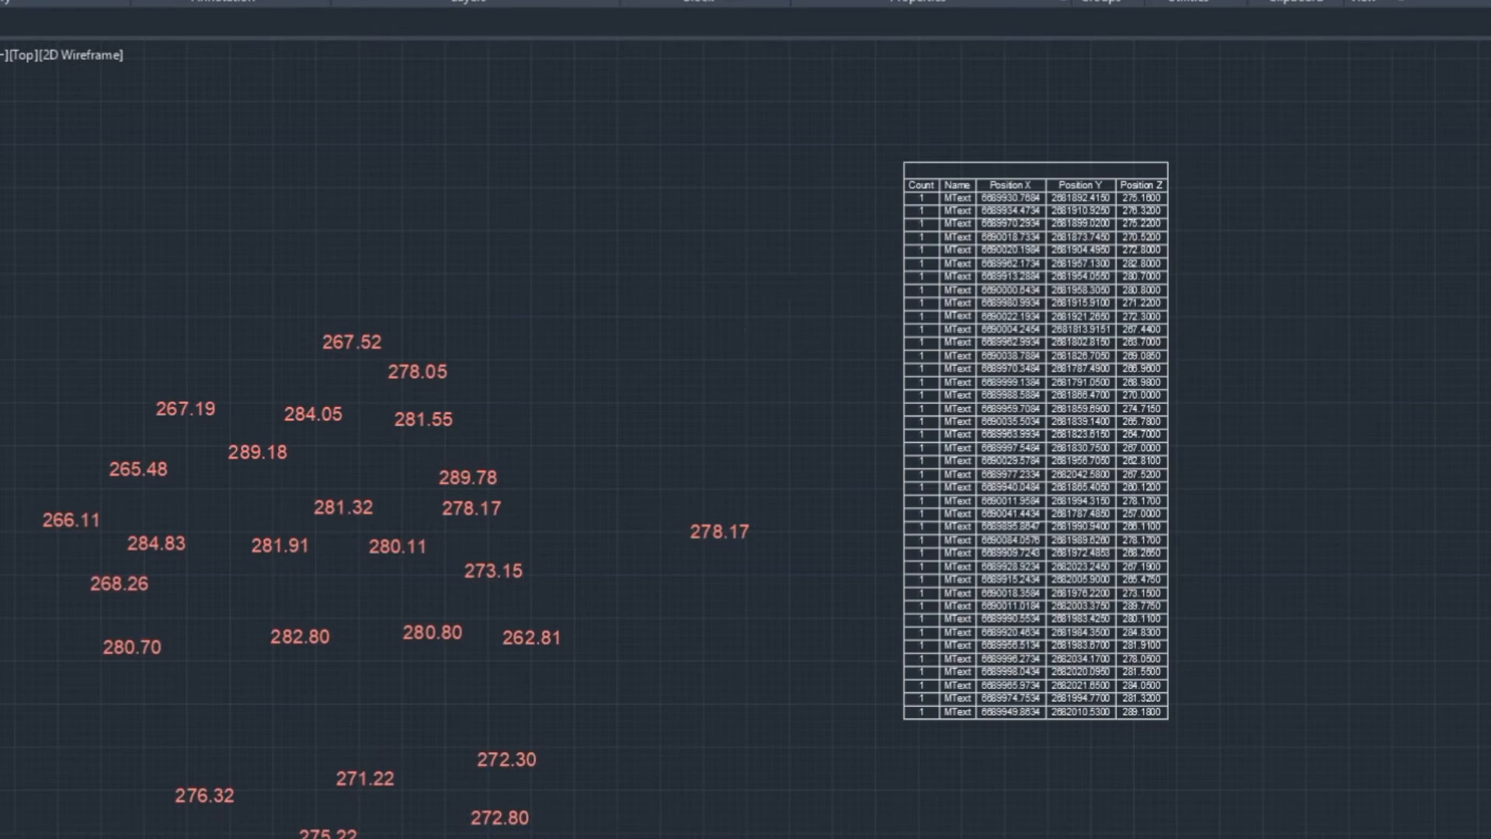
scroll(772, 328, "down", 4)
scroll(862, 413, "up", 4)
scroll(1086, 547, "down", 6)
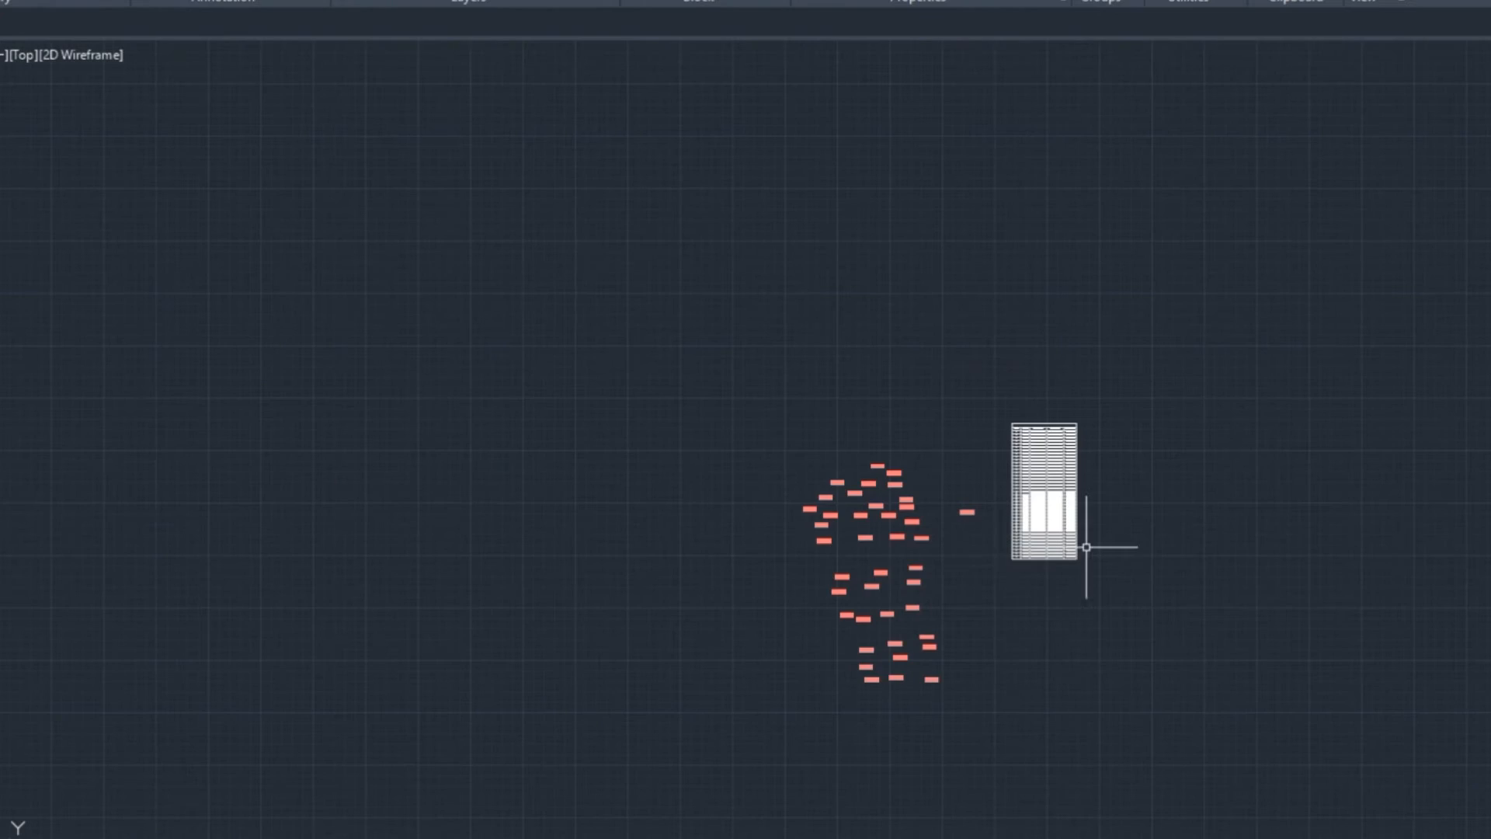
scroll(1086, 546, "up", 6)
mouse_move(688, 505)
middle_mouse_down()
mouse_move(712, 559)
mouse_move(741, 492)
mouse_move(720, 475)
middle_mouse_up()
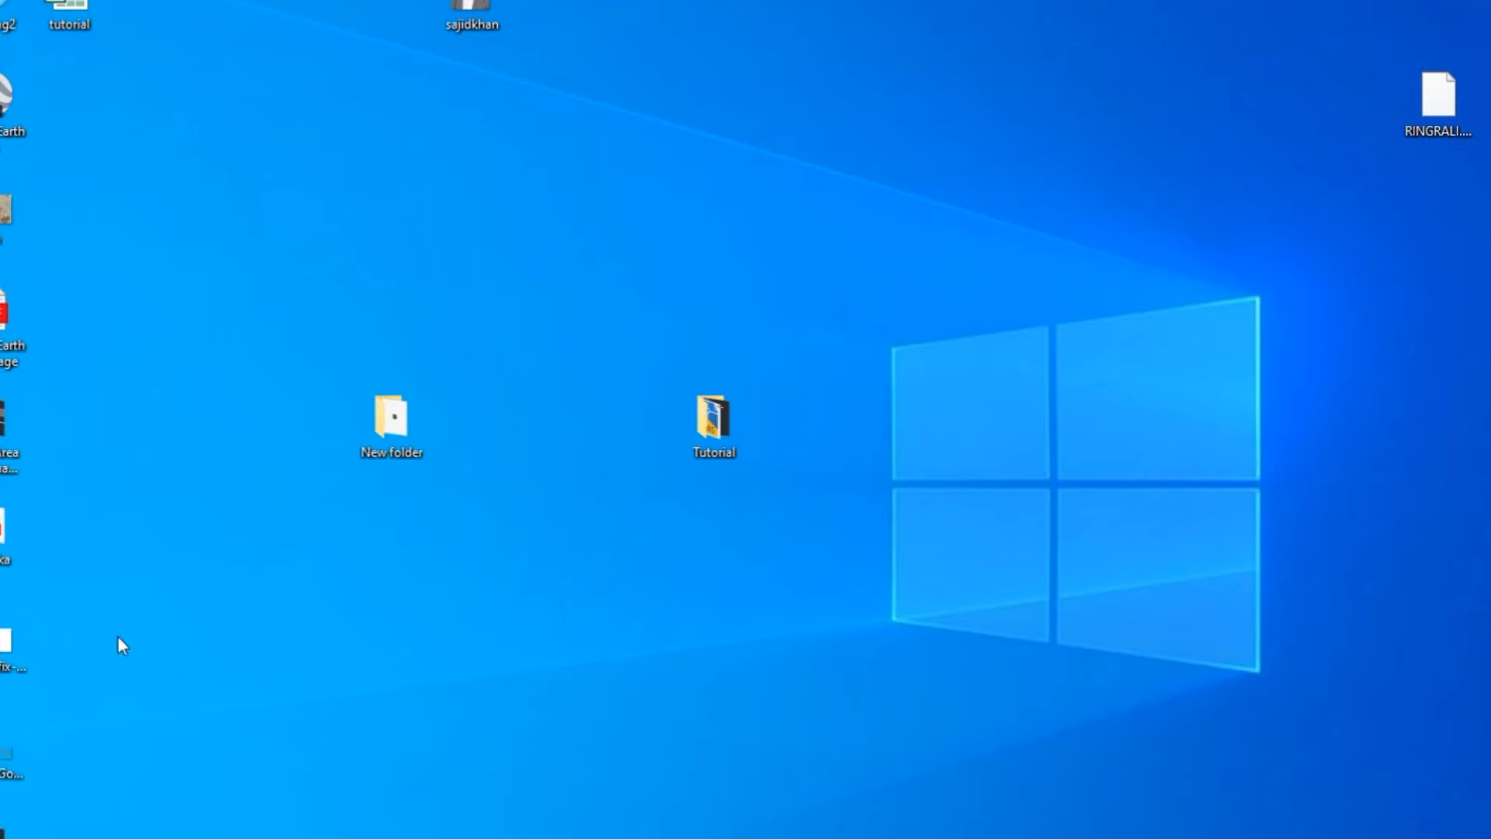
- Open the exported tutorial workbook from the desktop in a maximized Excel window and widen the empty column F beside Position Z
double_click(76, 17)
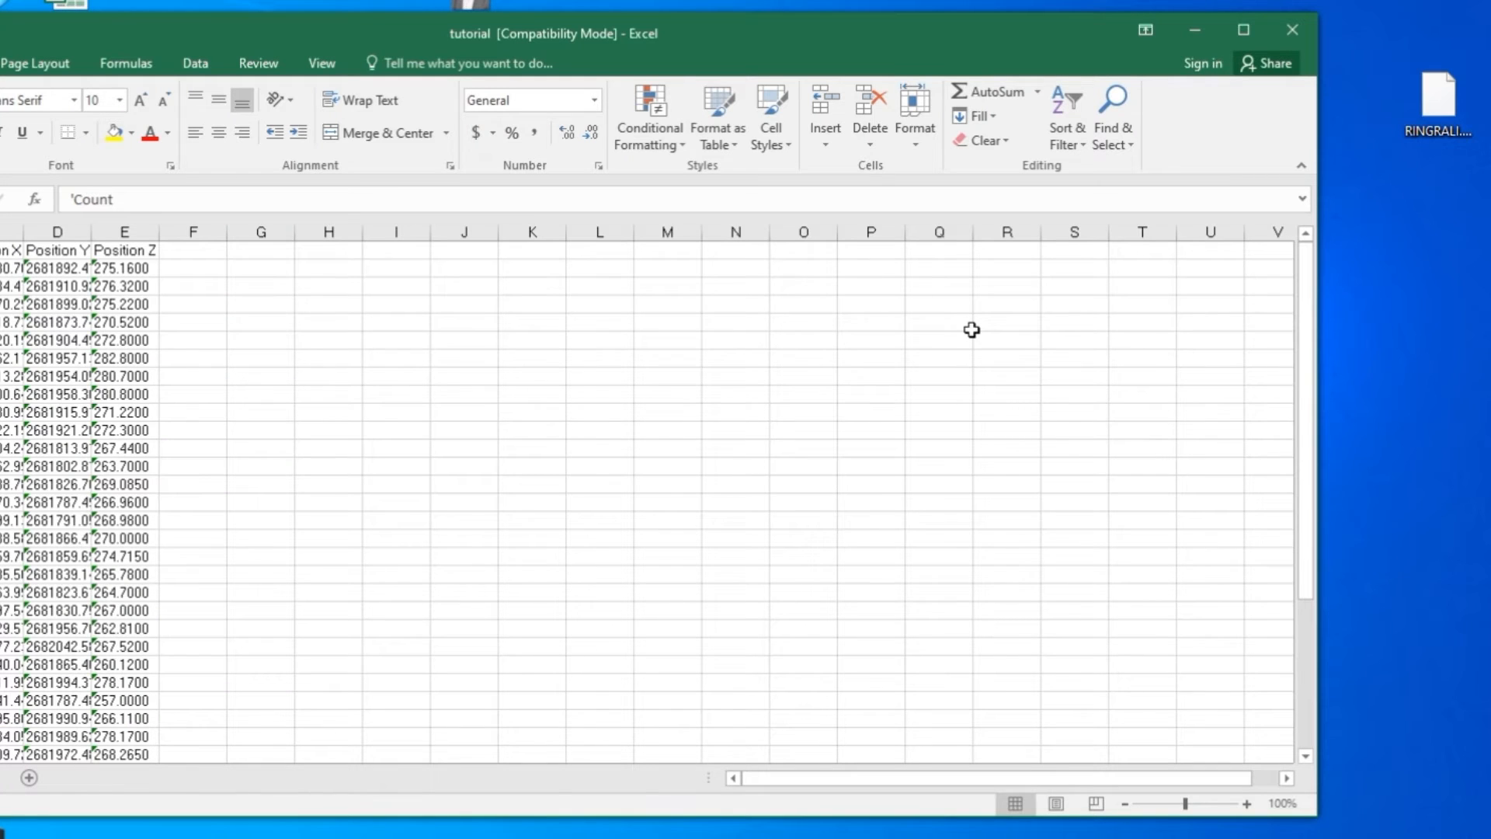
left_click(1242, 30)
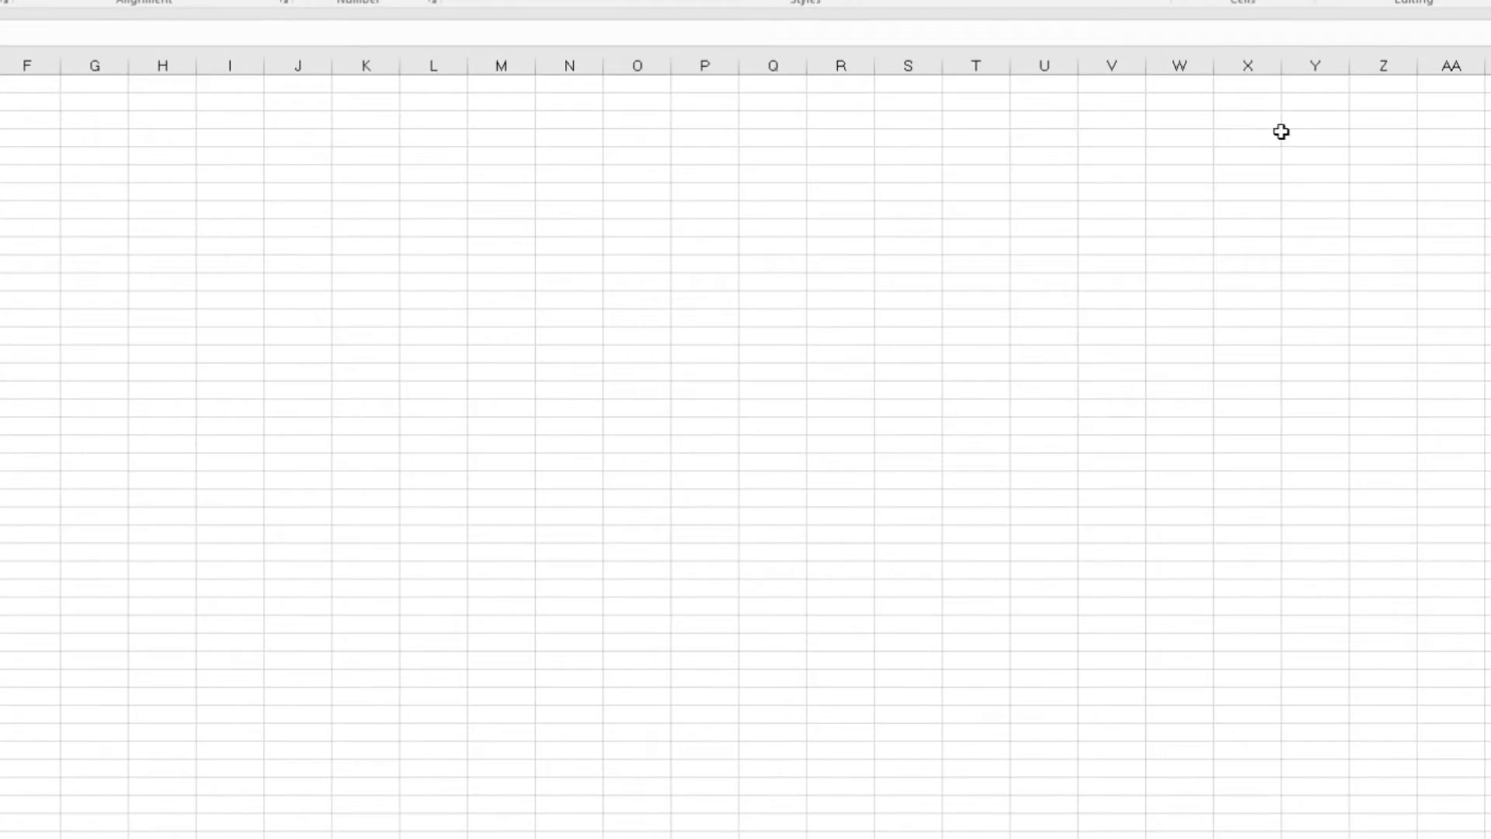
left_click(274, 443)
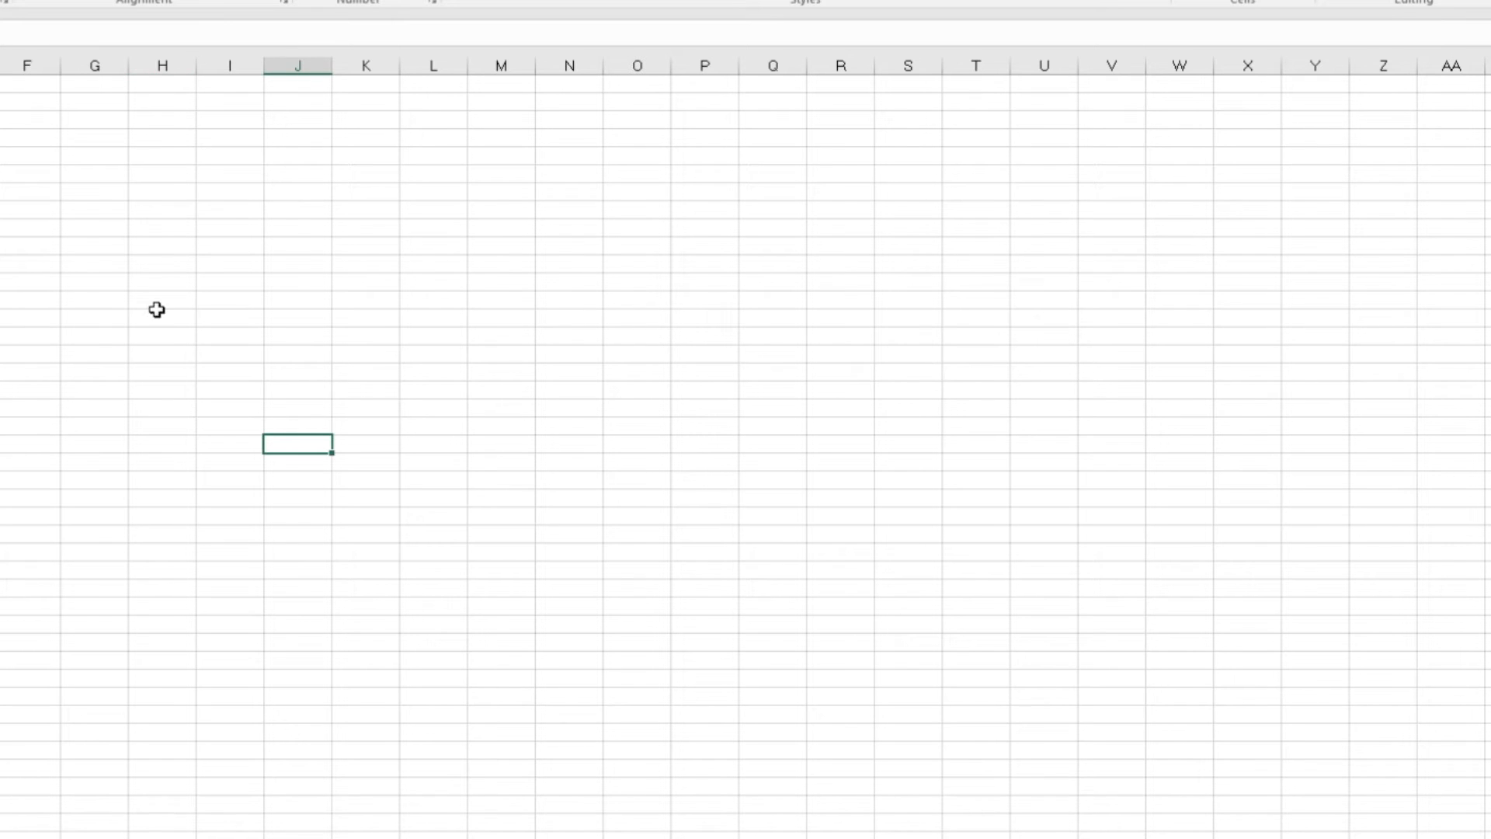
left_click(30, 101)
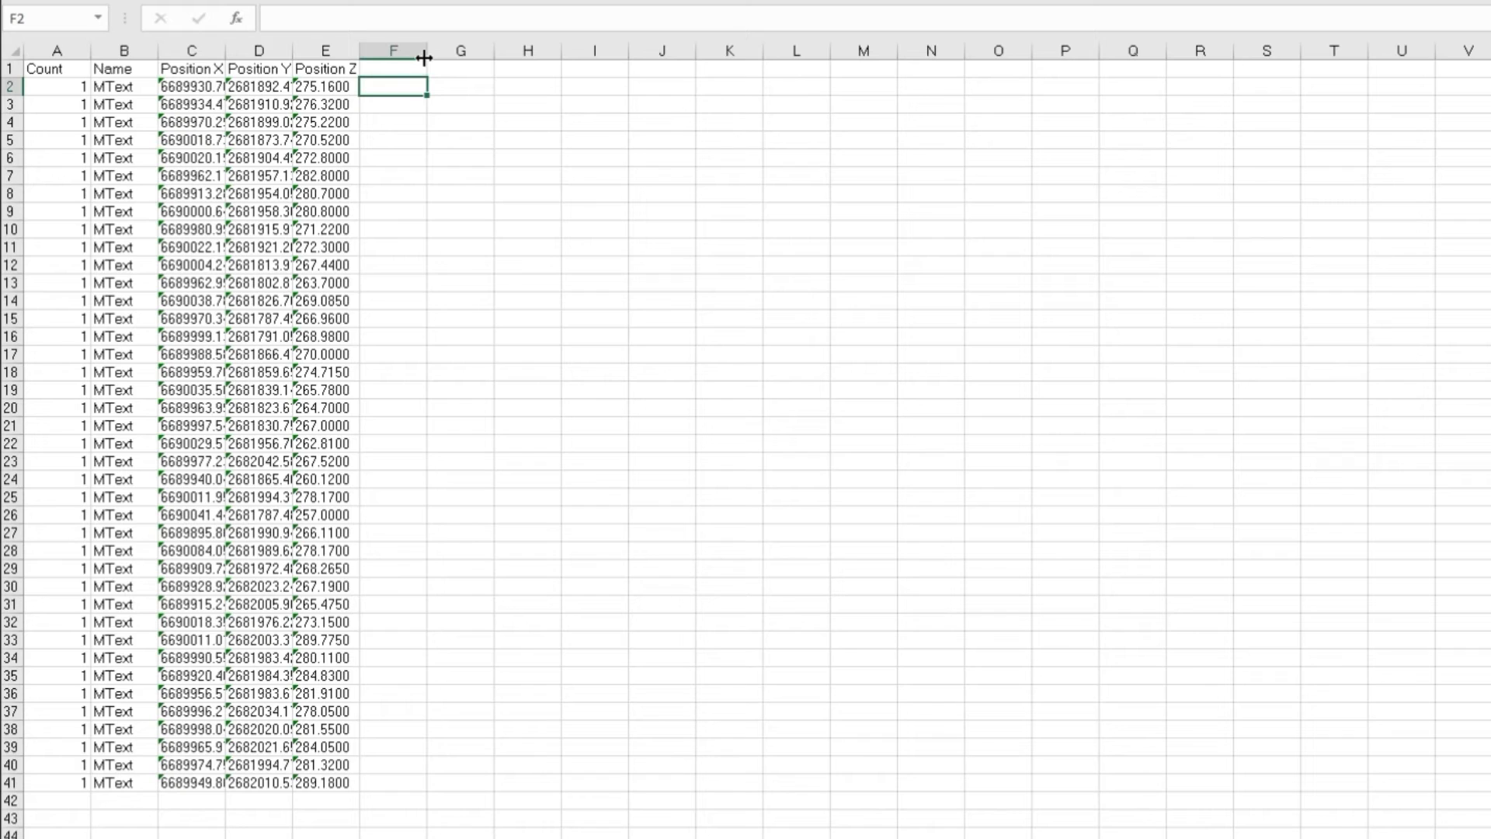
left_click_drag(426, 50, 932, 94)
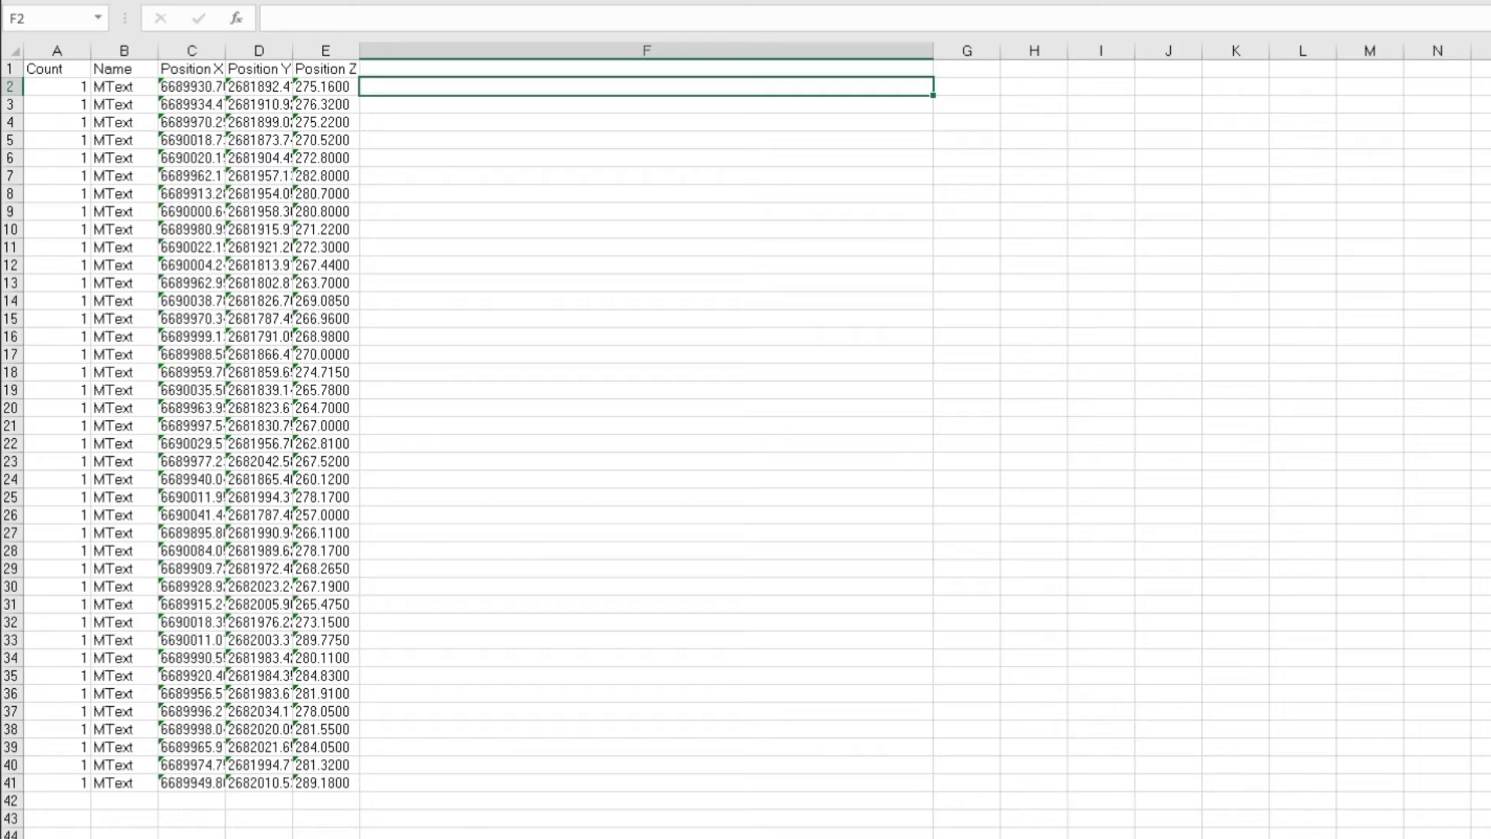
- Insert the CONCATENATE function in cell F2 with C2, the Position X value, as its first text
scroll(745, 440, "up", 5, "ctrl")
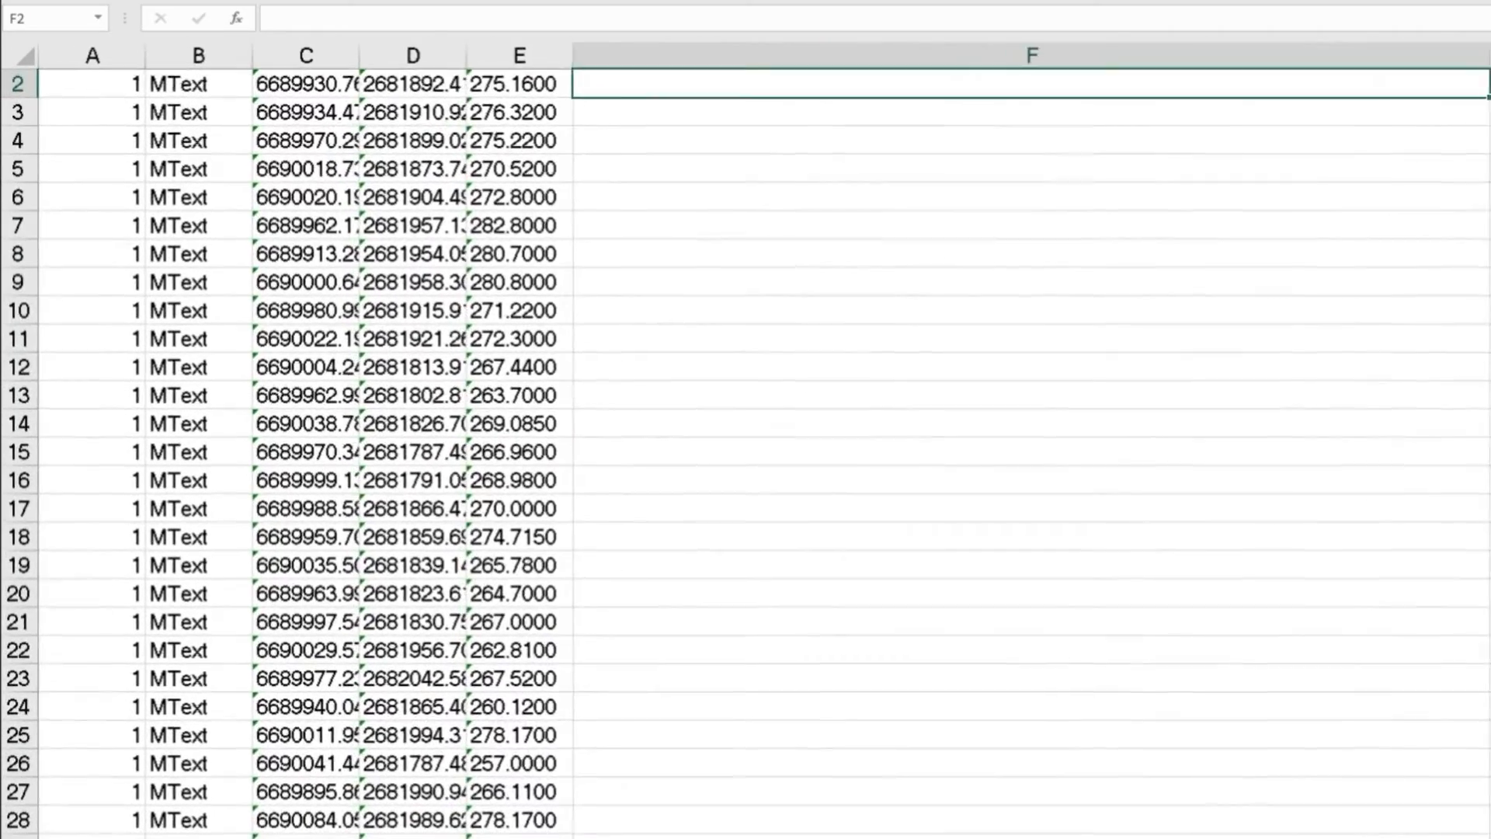
scroll(745, 440, "up", 5, "ctrl")
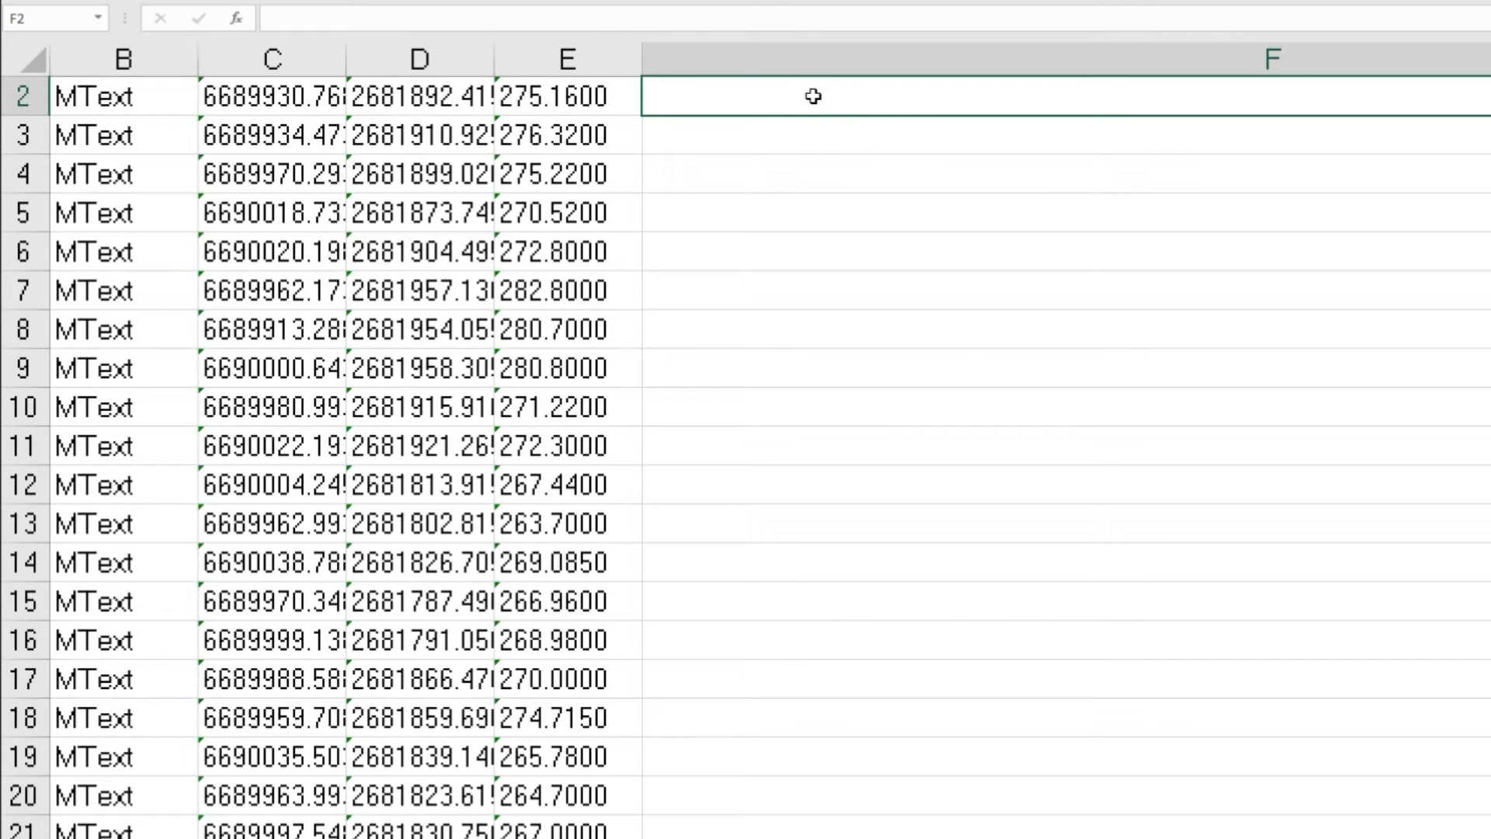
left_click(237, 18)
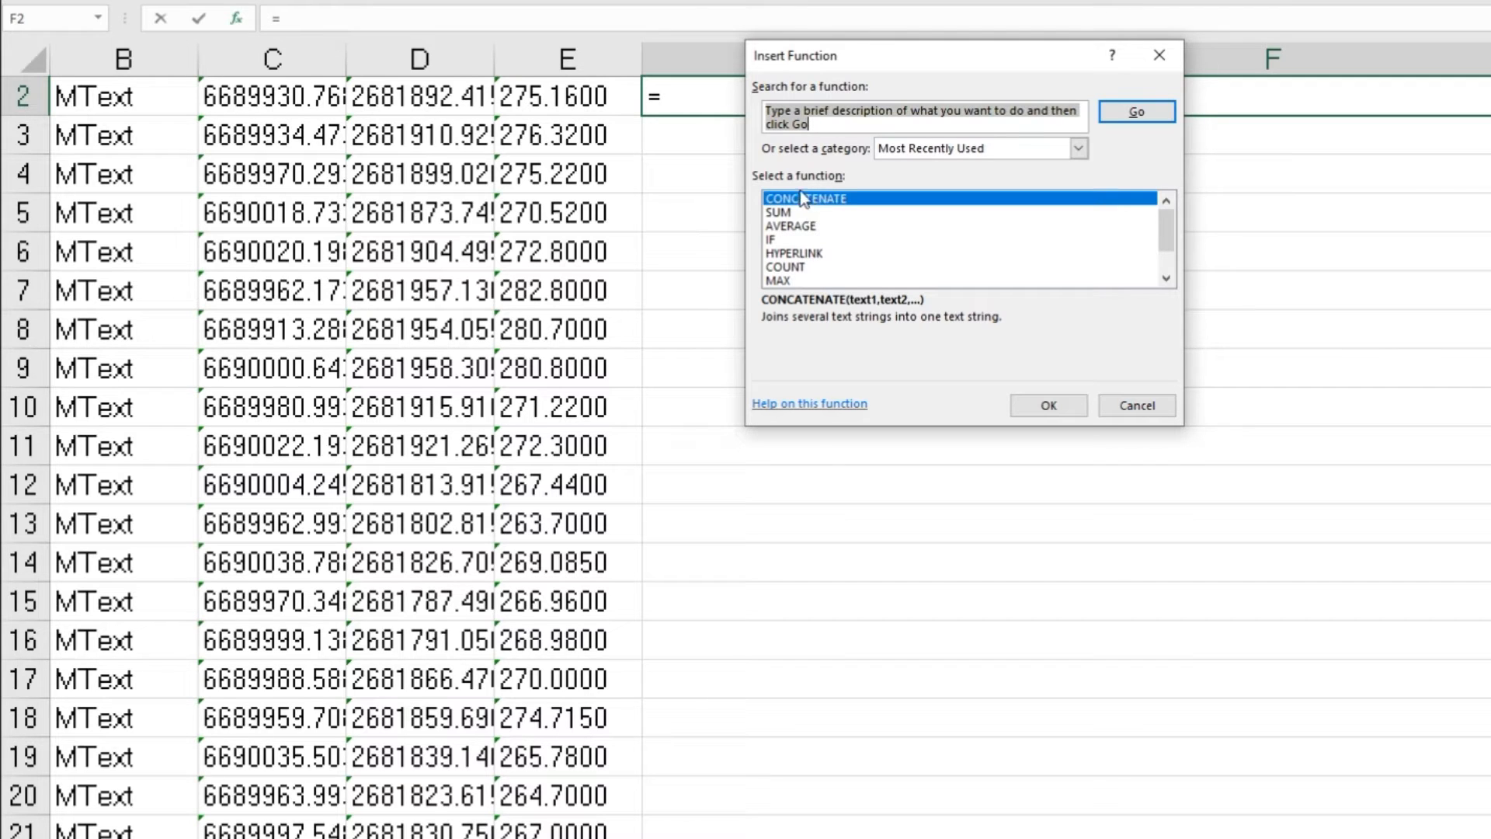
left_click(820, 203)
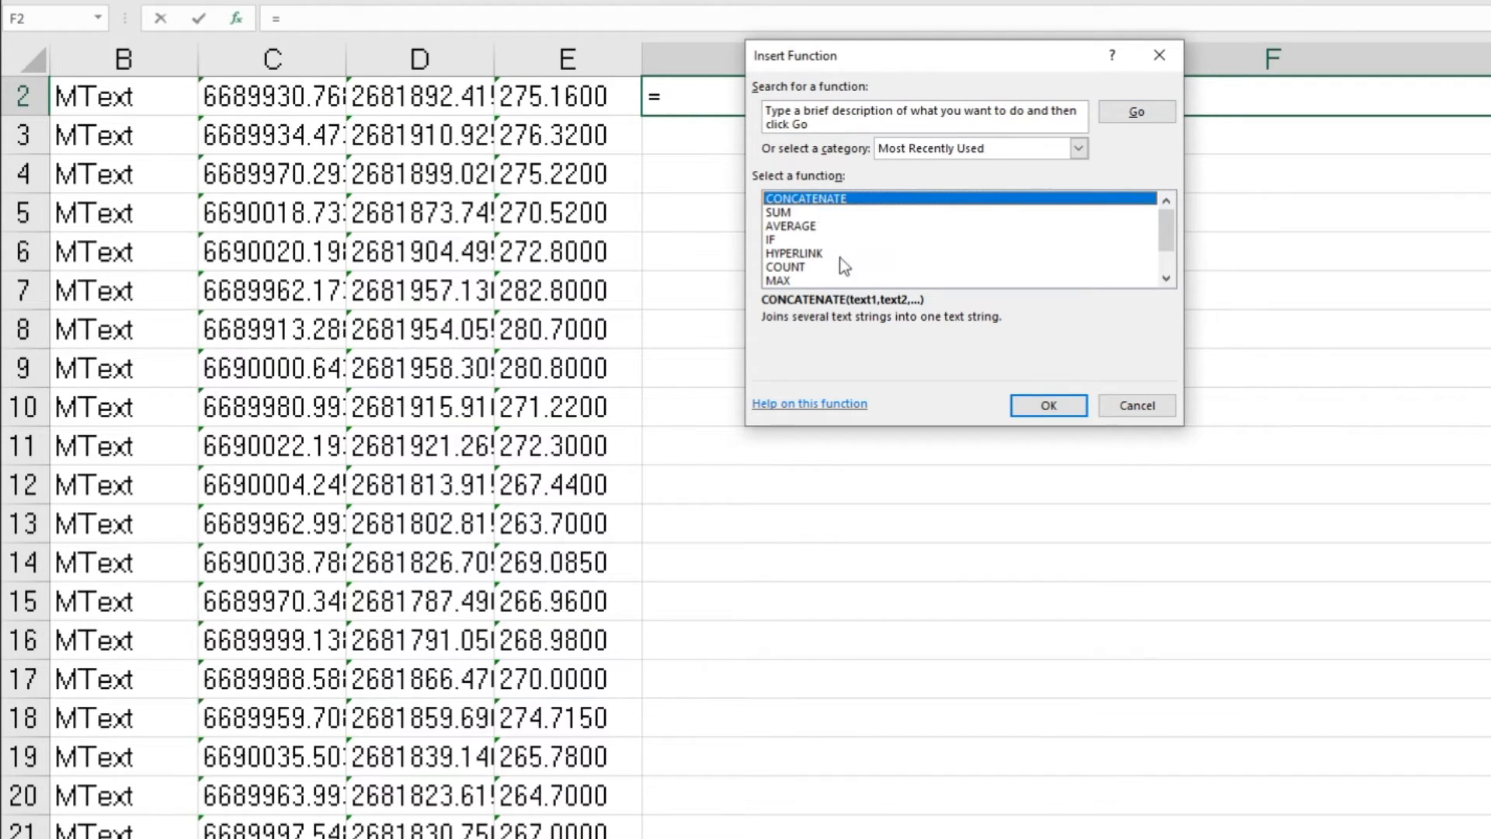
left_click(1058, 404)
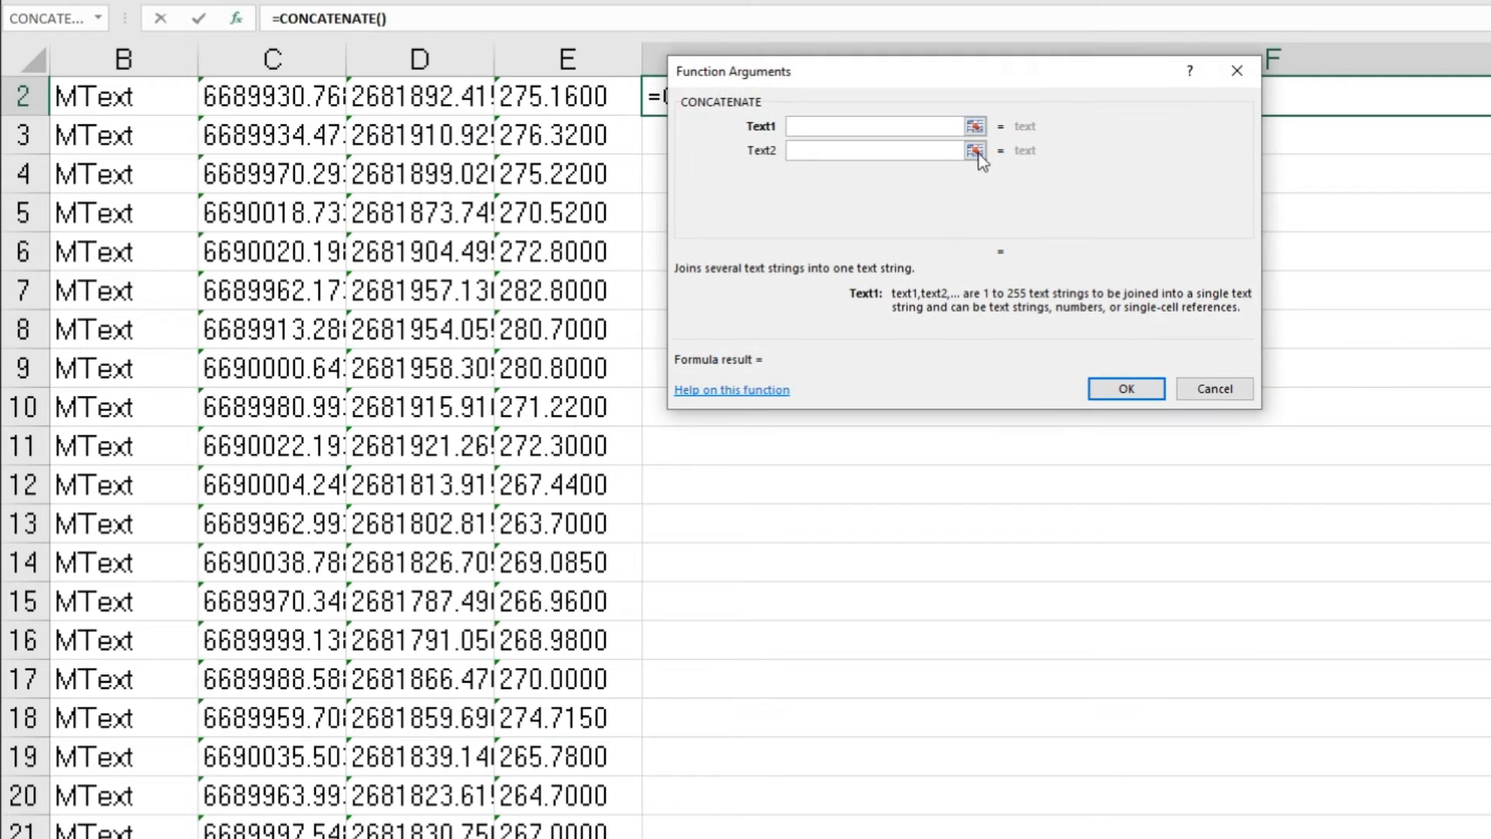
left_click(976, 151)
left_click(289, 104)
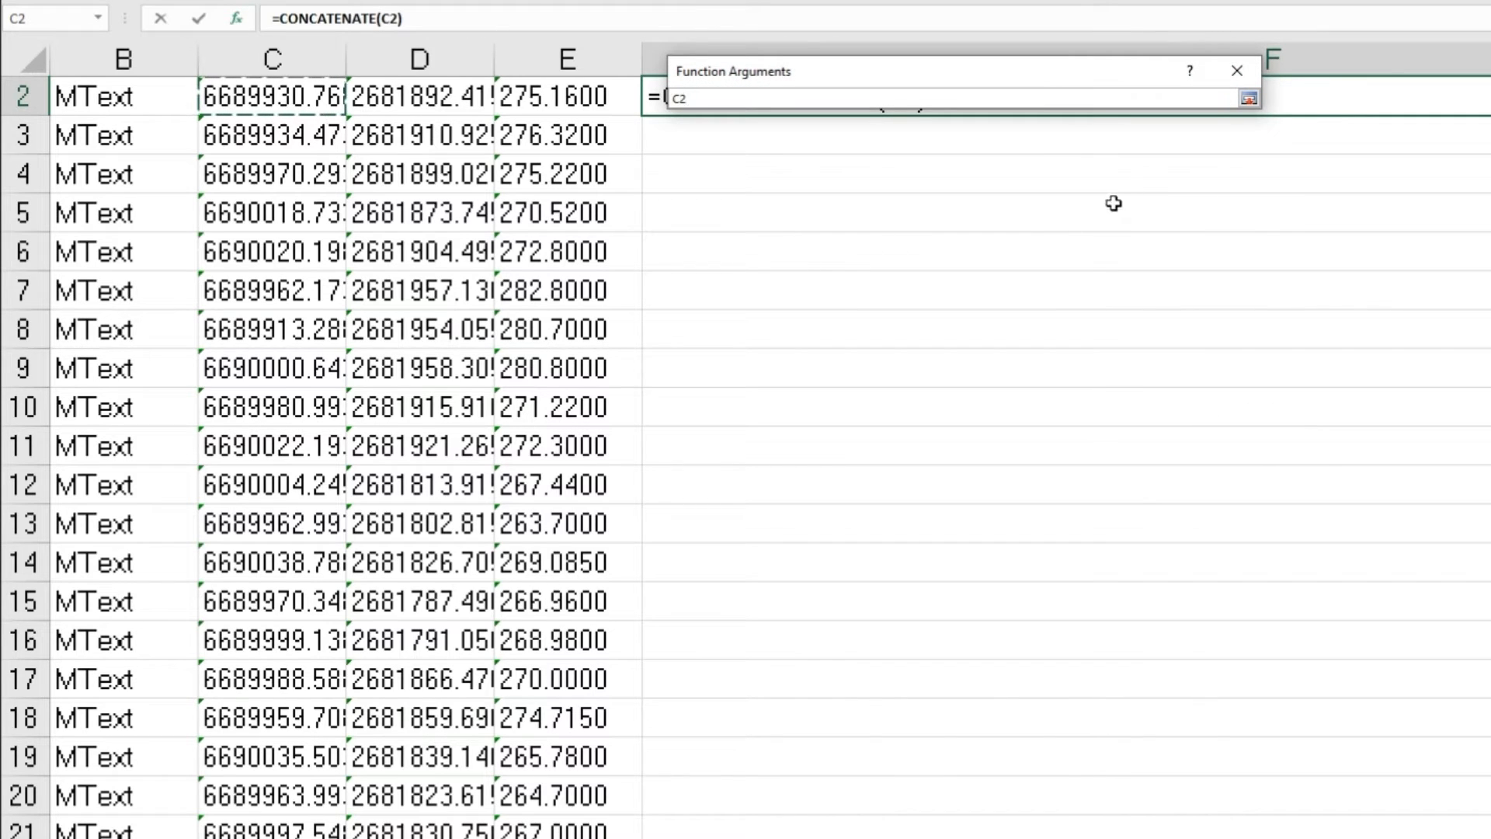
left_click(1248, 98)
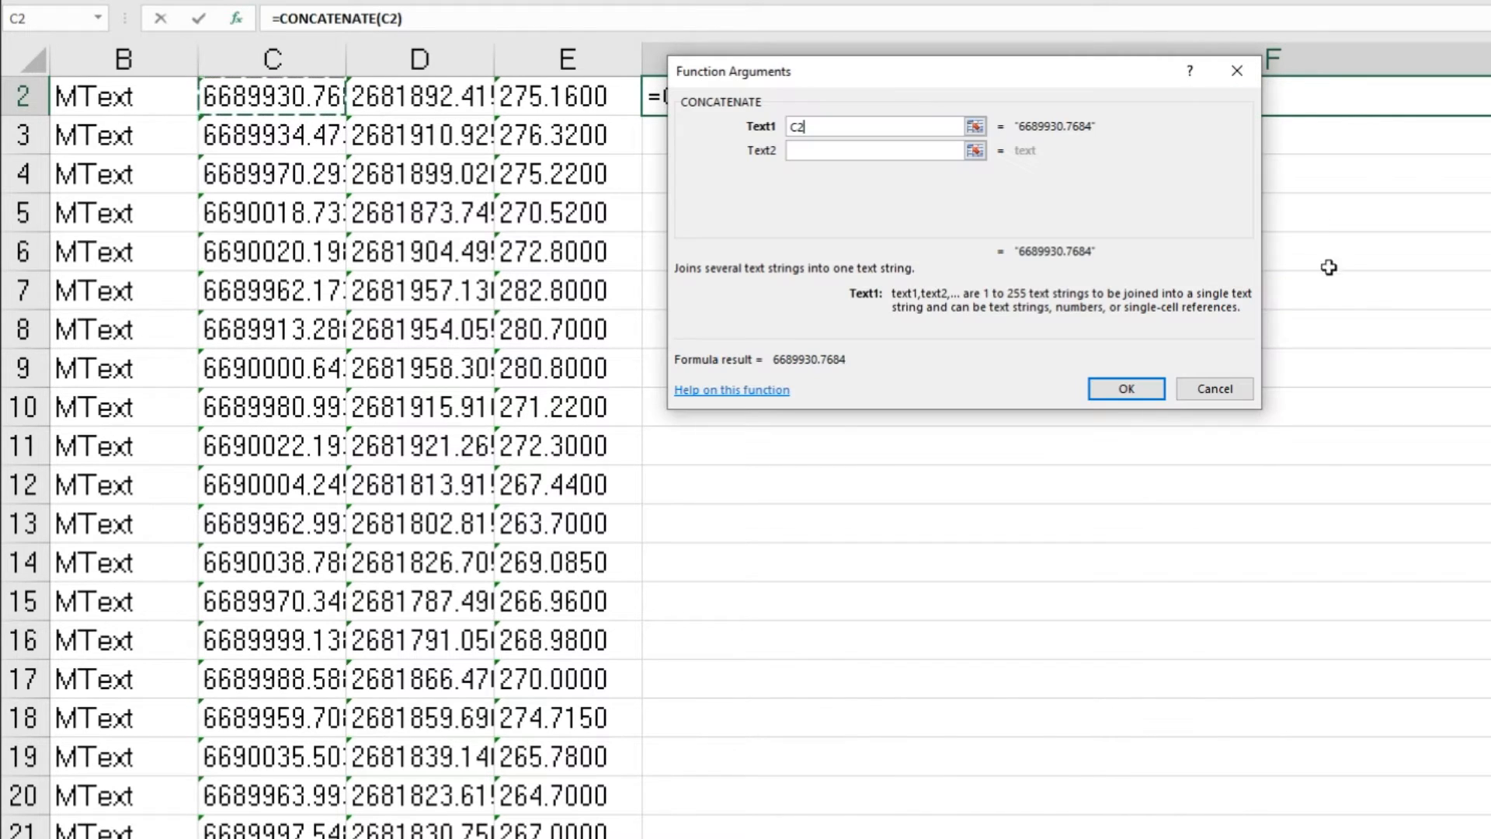
- Add a quoted comma "," as the second text and D2, the Position Y value, as the third
left_click(868, 152)
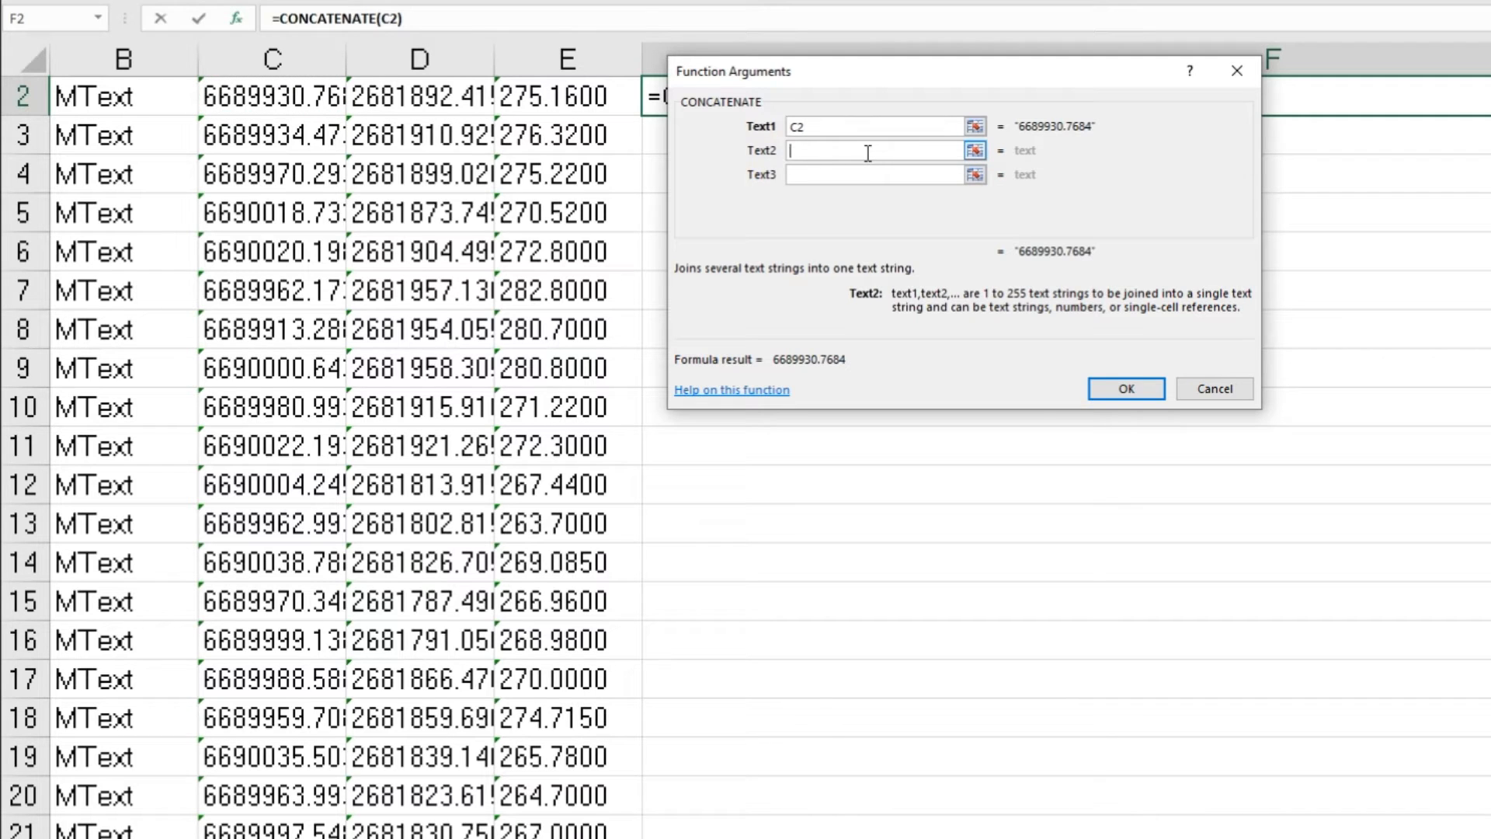
type("\",\"")
left_click(869, 171)
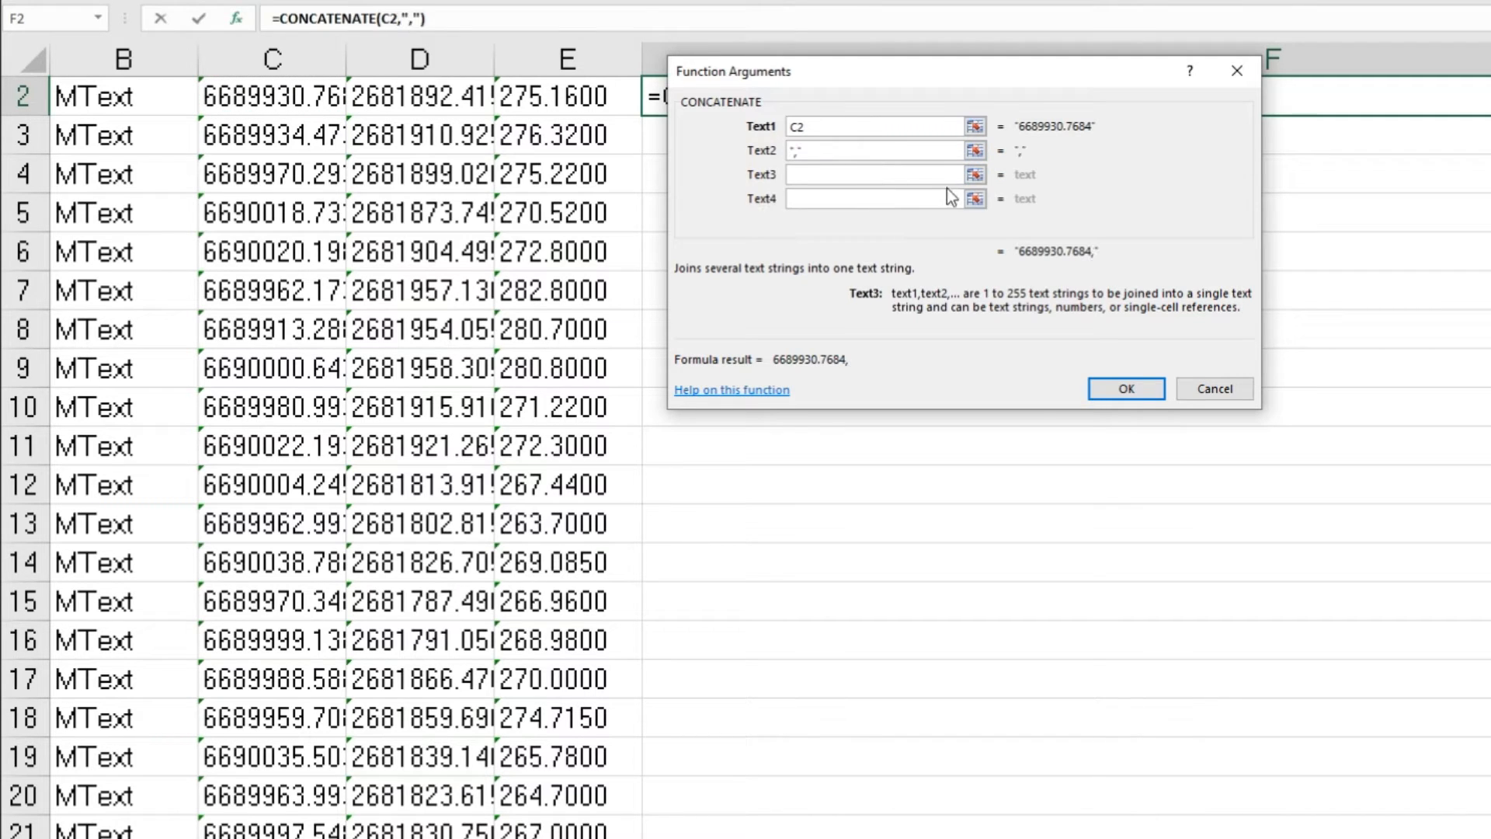
left_click(974, 174)
left_click(444, 104)
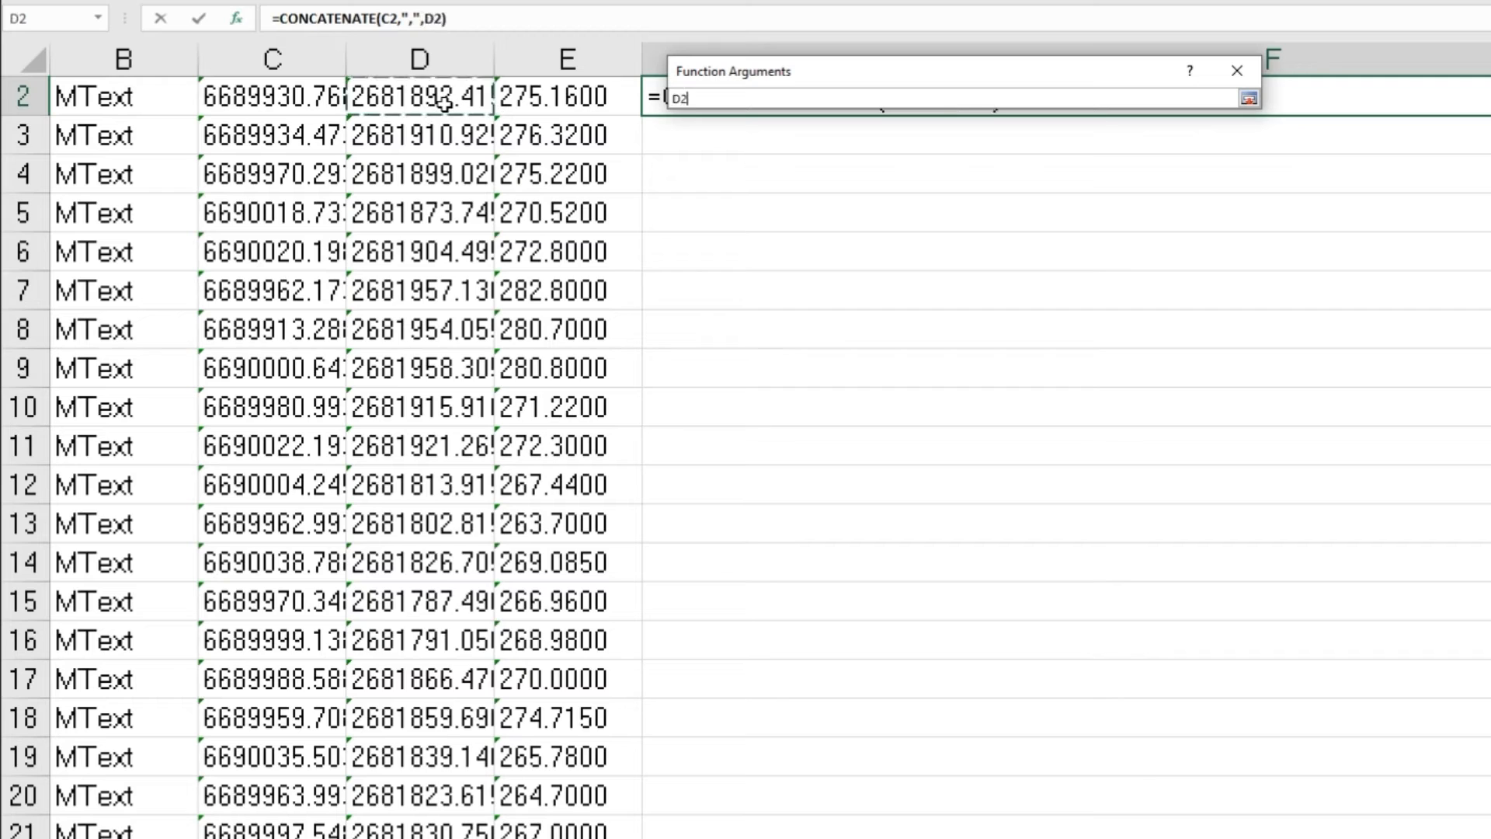
left_click(1248, 101)
- Add a quoted comma as the fourth text and E2 as the fifth, completing the CONCATENATE formula in F2
left_click(842, 198)
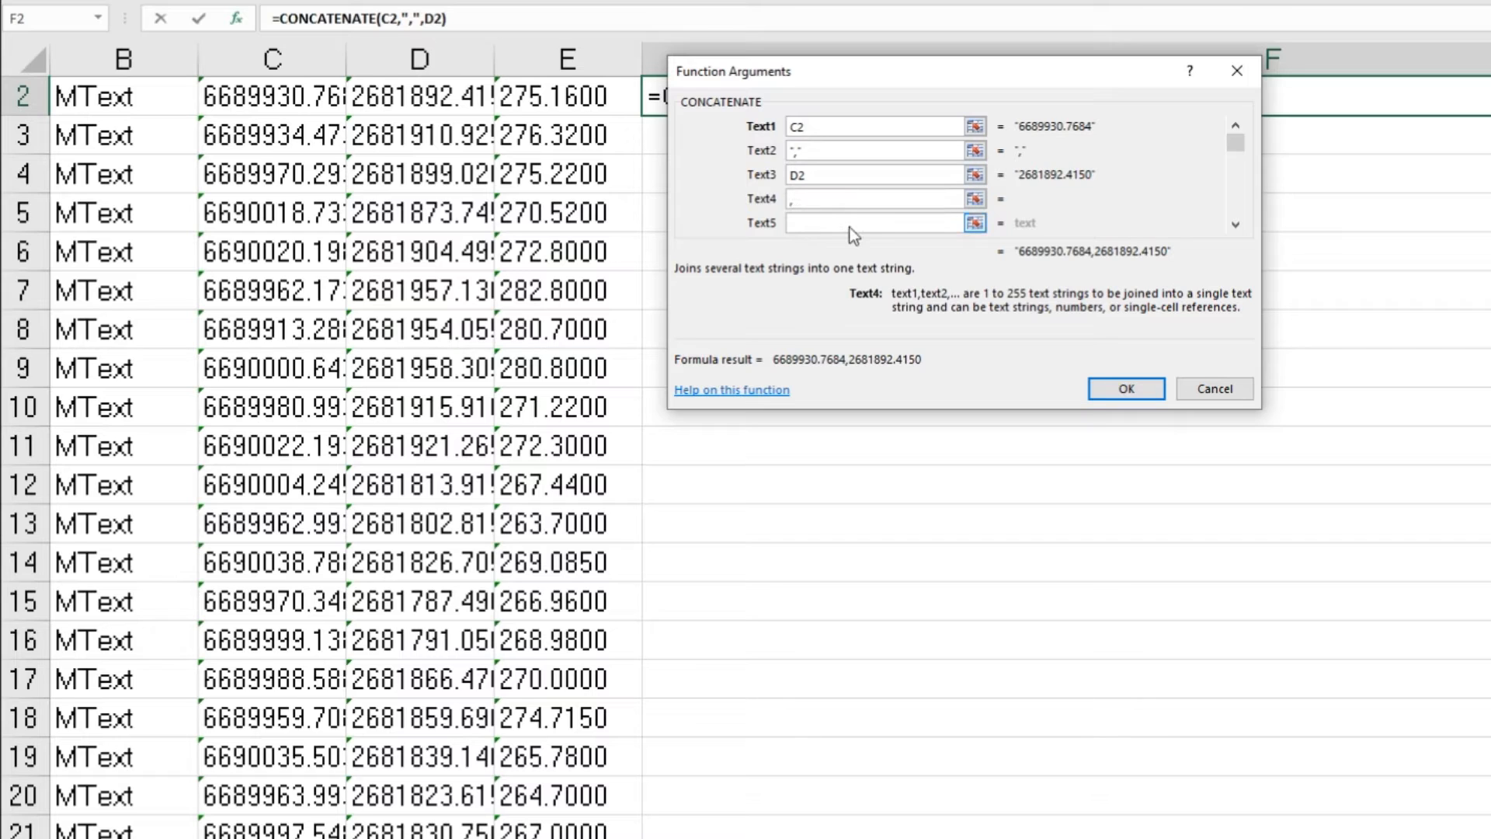
left_click(850, 223)
left_click(976, 223)
left_click(593, 104)
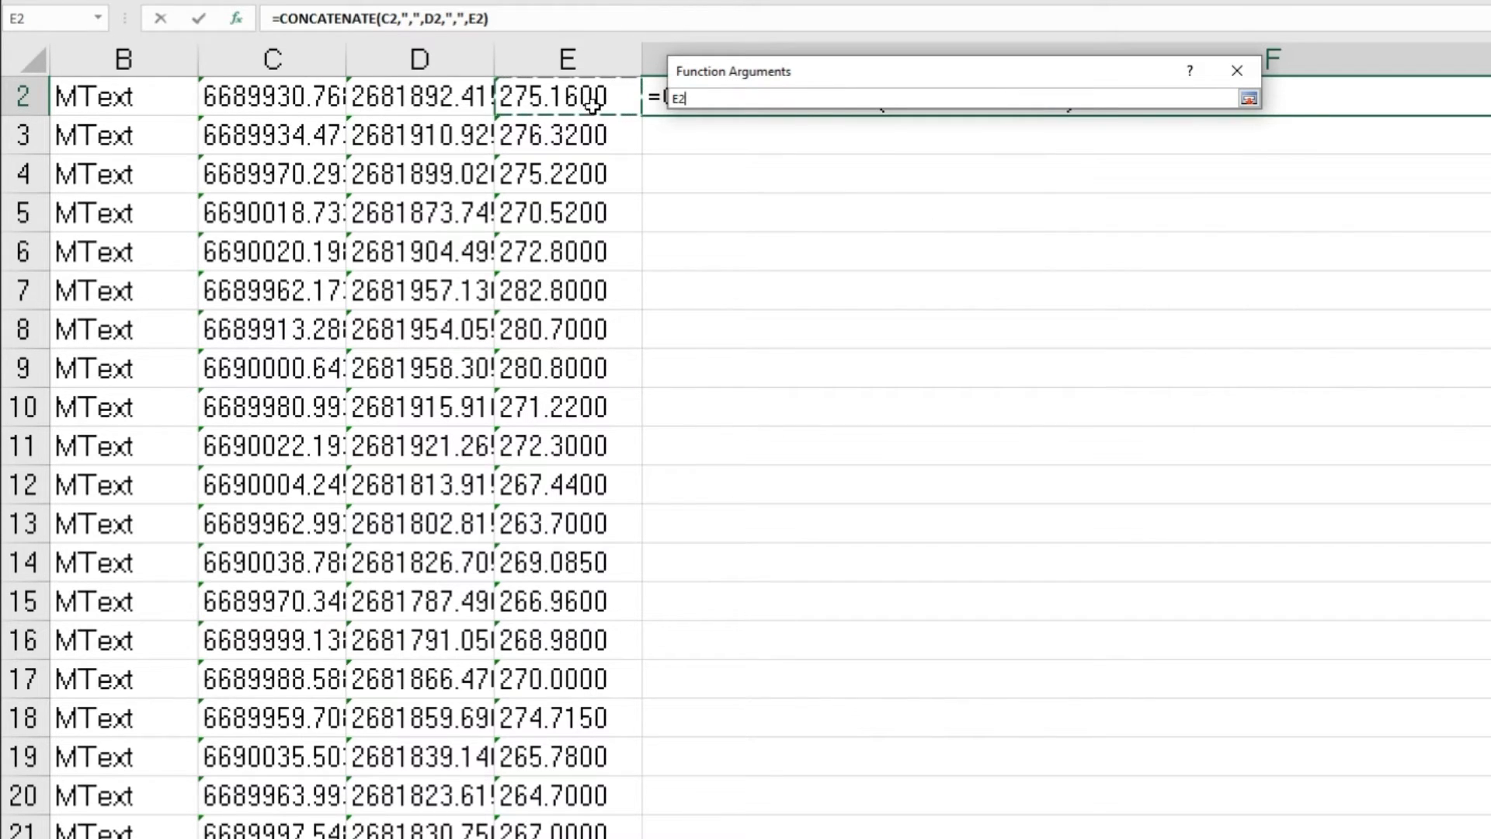
left_click(1247, 99)
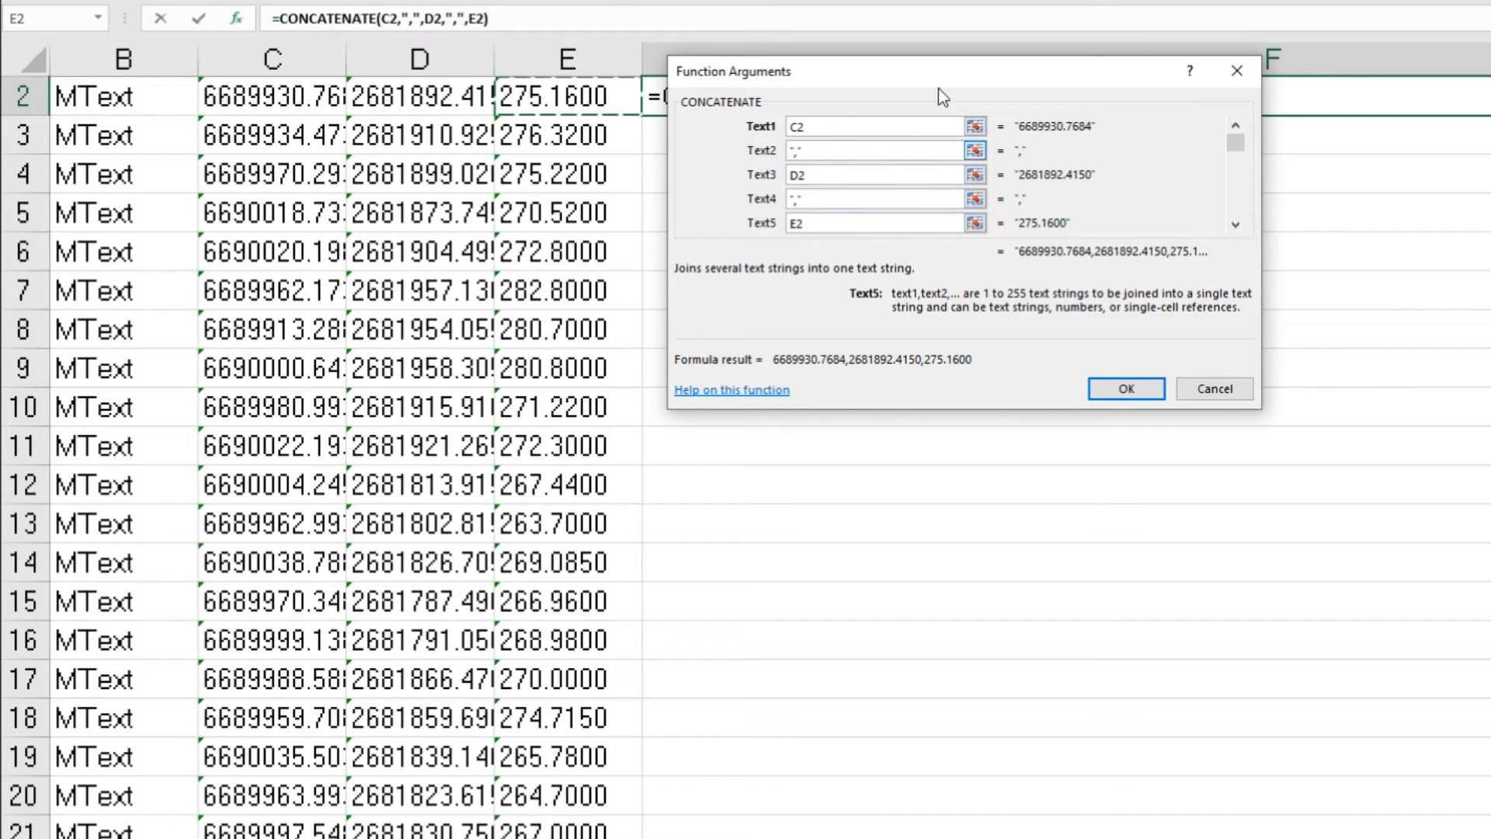
left_click(1122, 391)
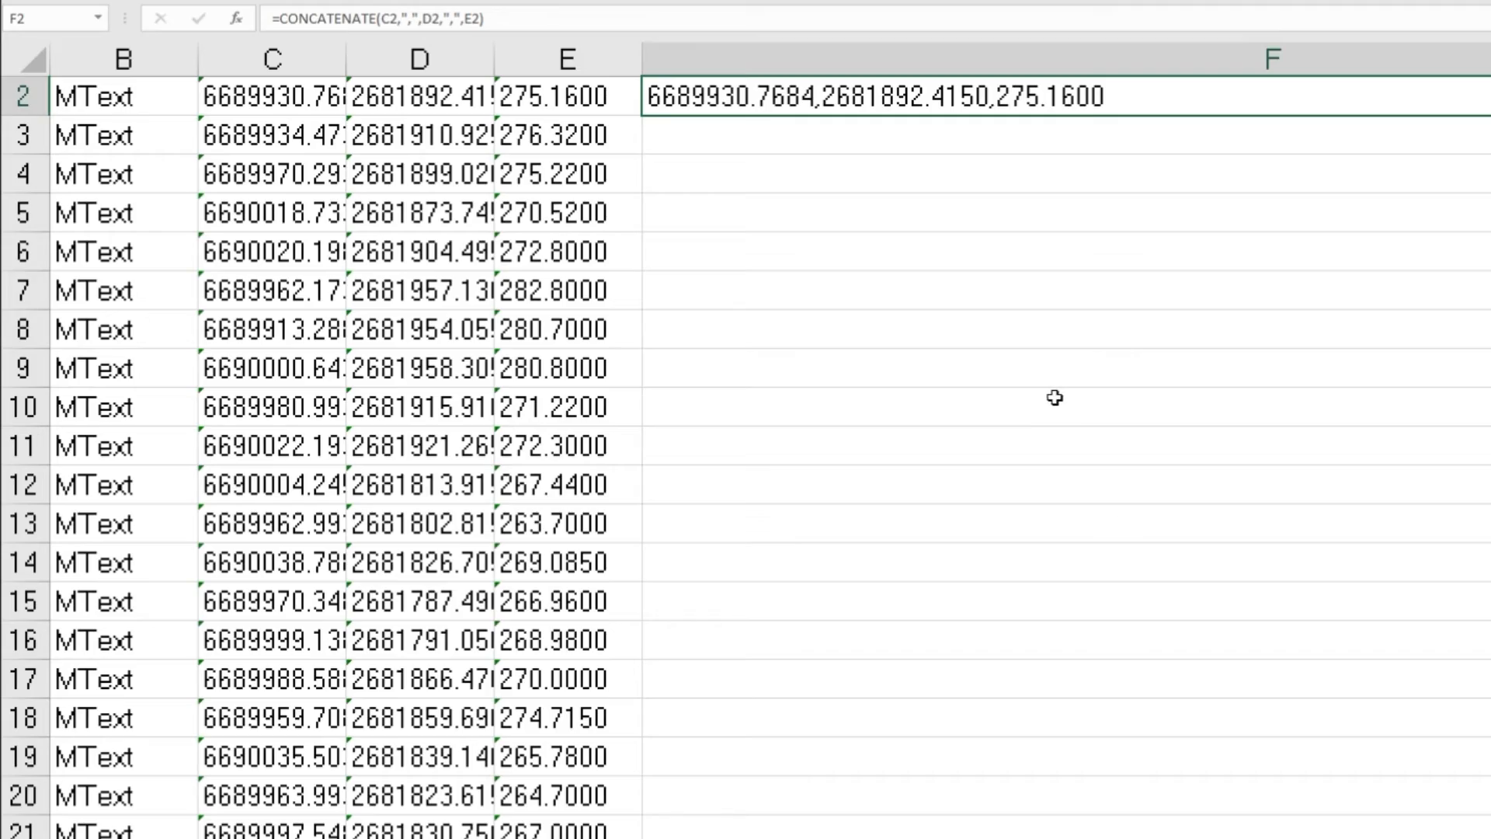
- Fill the F2 CONCATENATE formula down column F to the last coordinate row, row 41
scroll(1054, 390, "down", 1)
scroll(1054, 391, "up", 2)
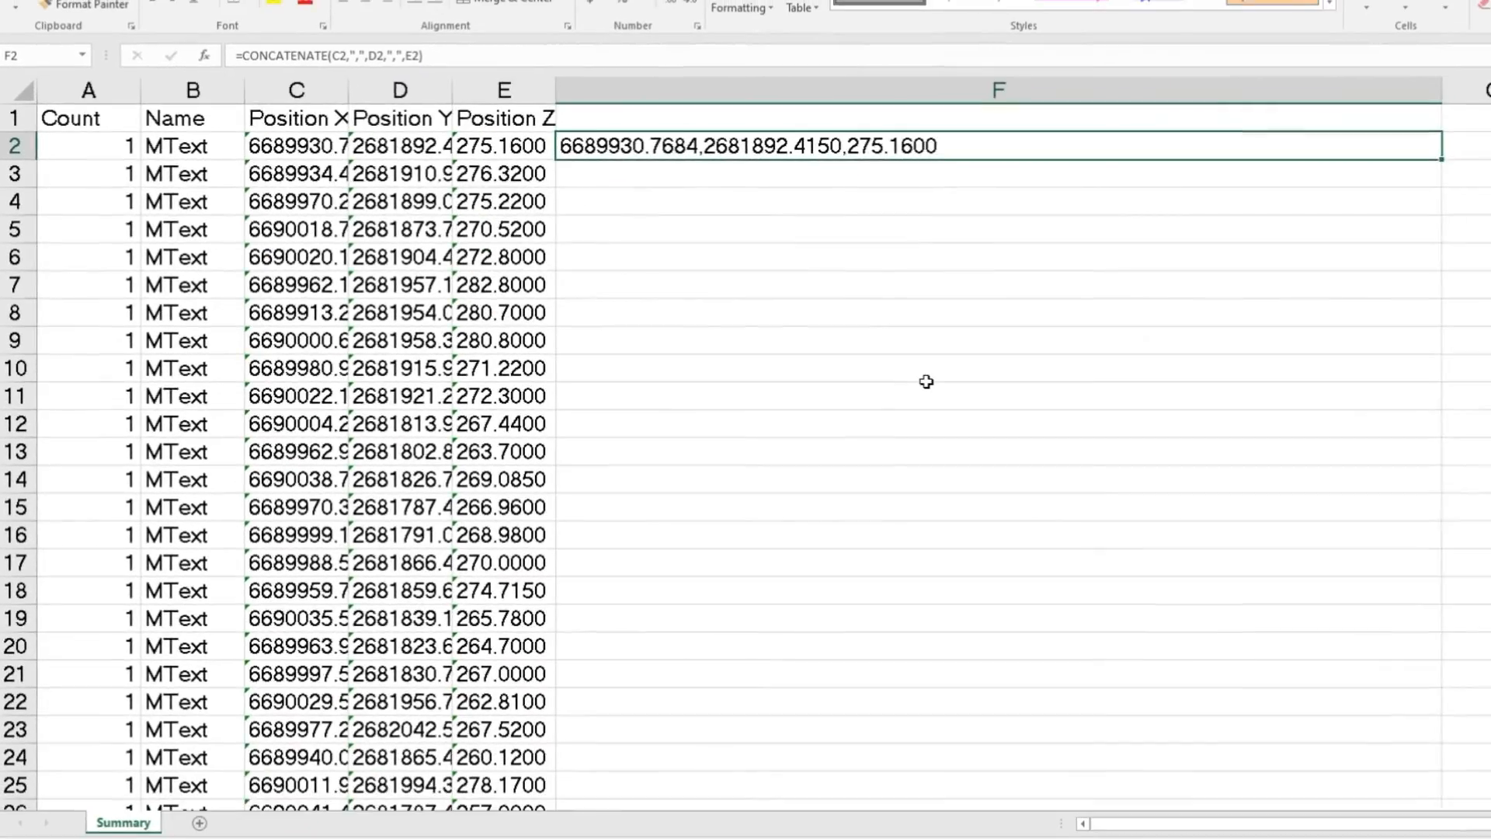
scroll(921, 381, "down", 4, "ctrl")
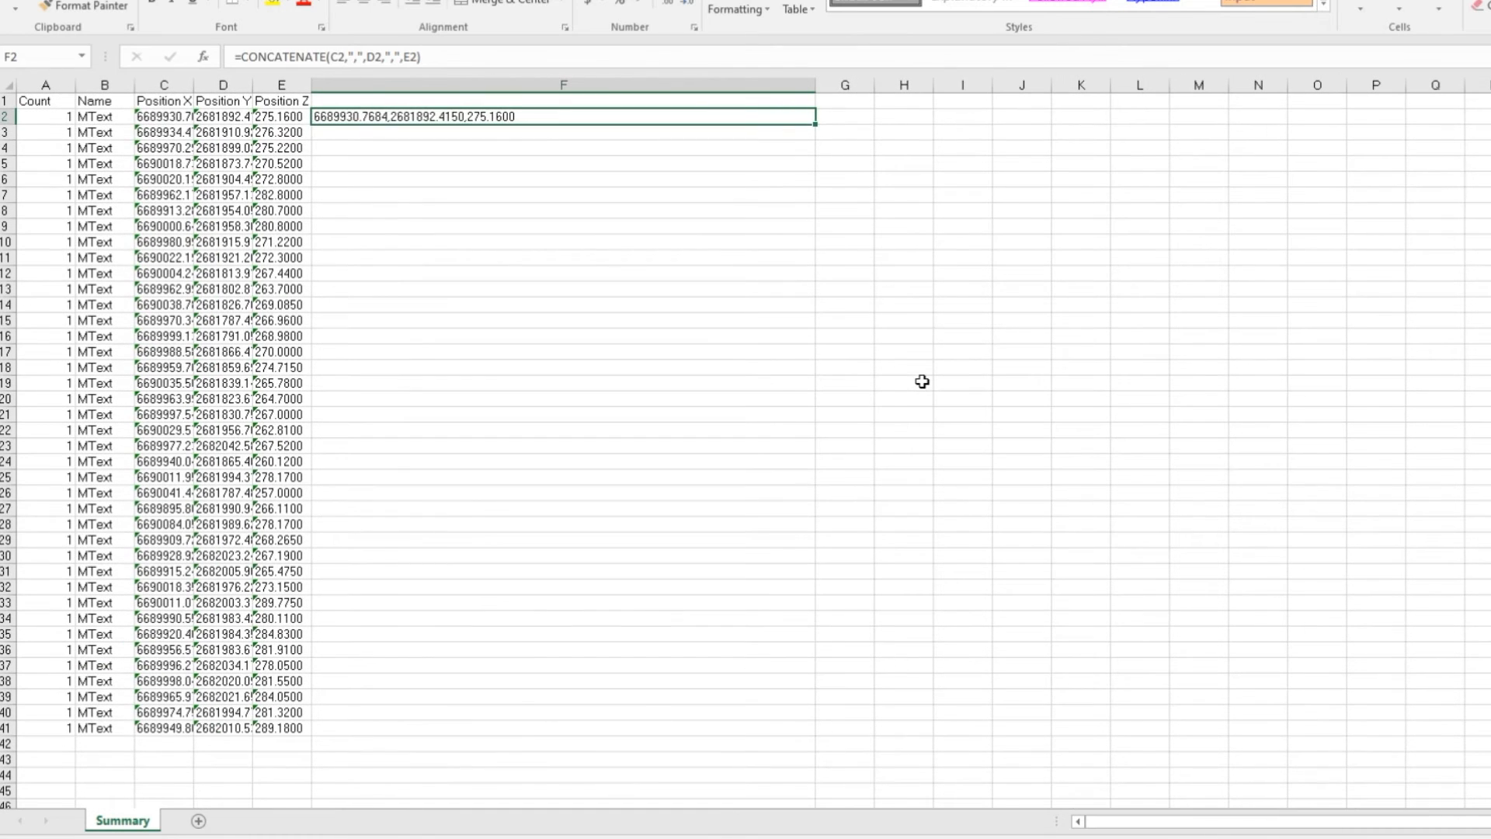
double_click(816, 124)
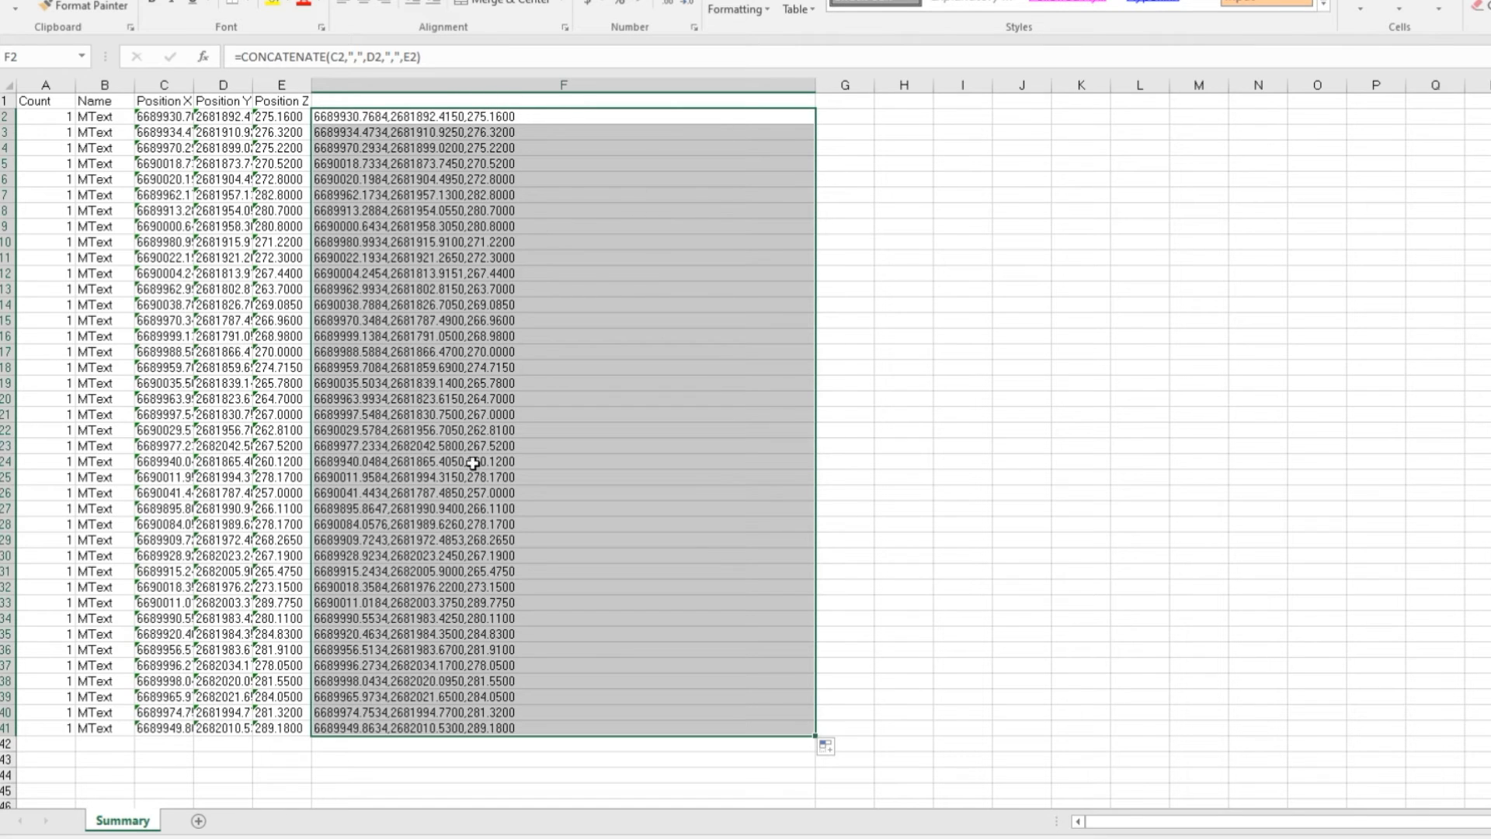
- Enter the point command alias po in G2 and fill it down column G to row 41
left_click(861, 117)
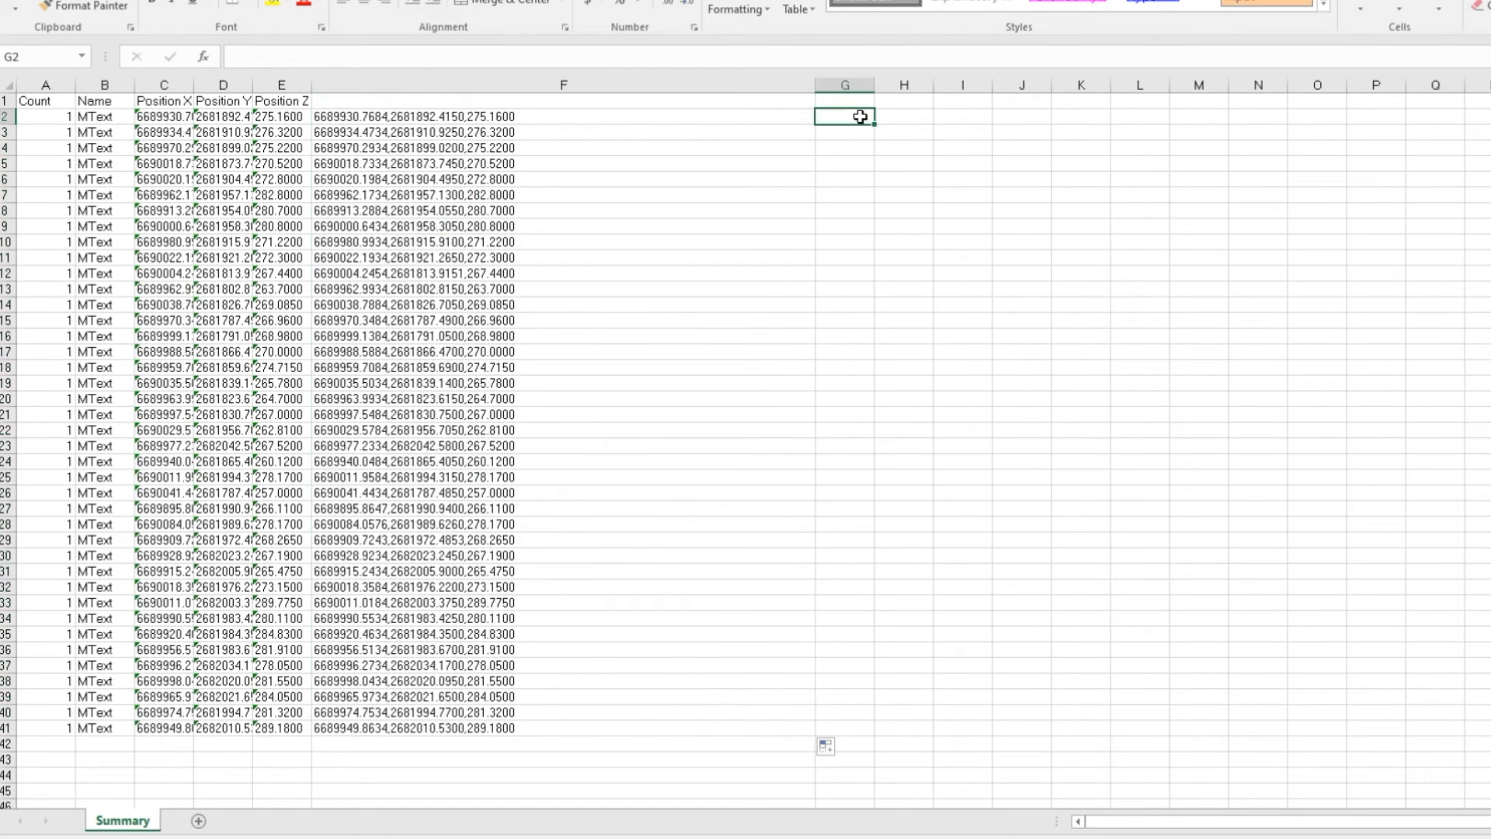
type("po")
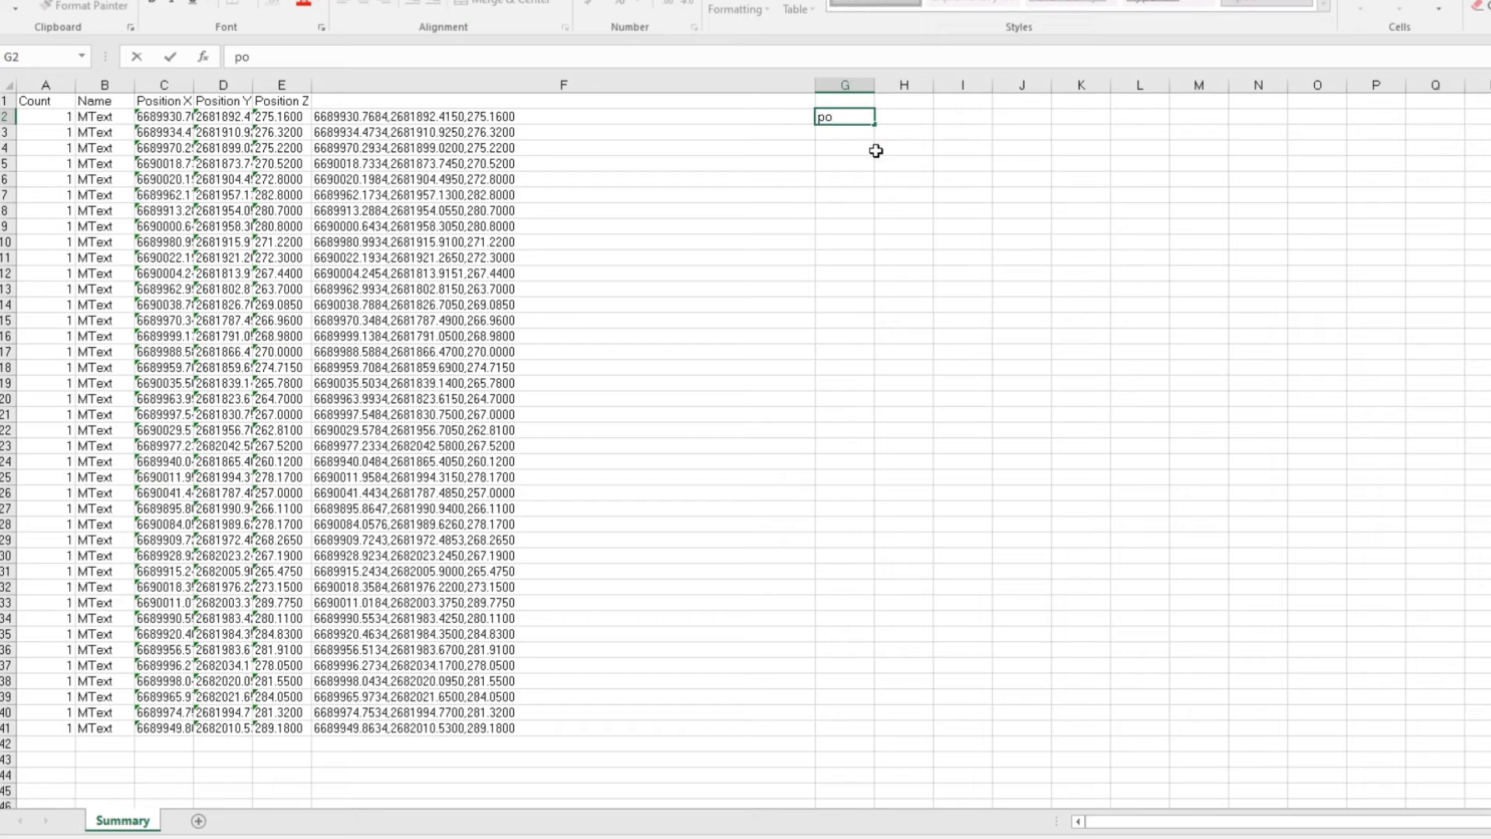
left_click(859, 174)
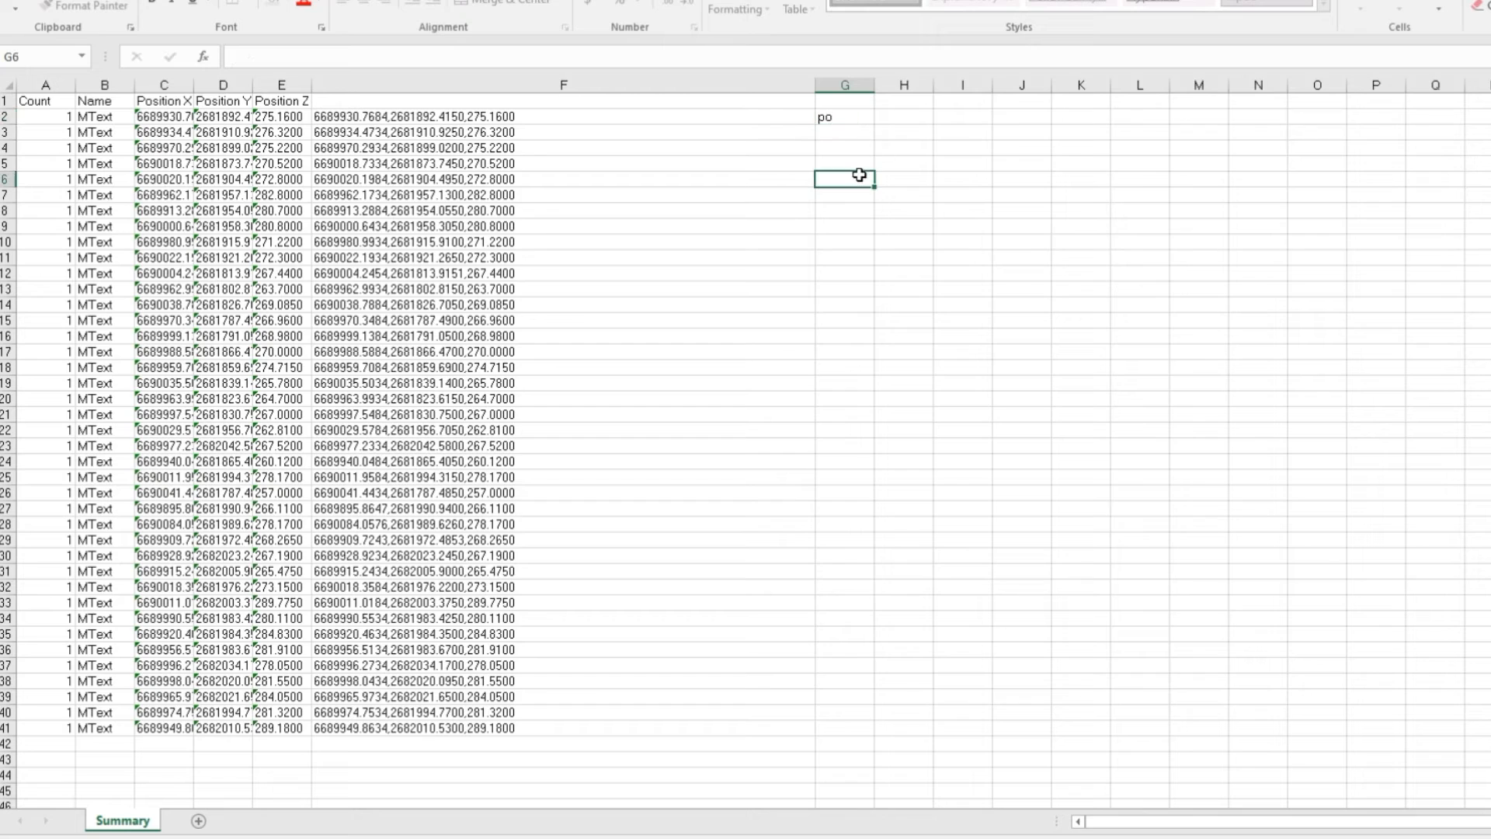
left_click(847, 120)
double_click(874, 124)
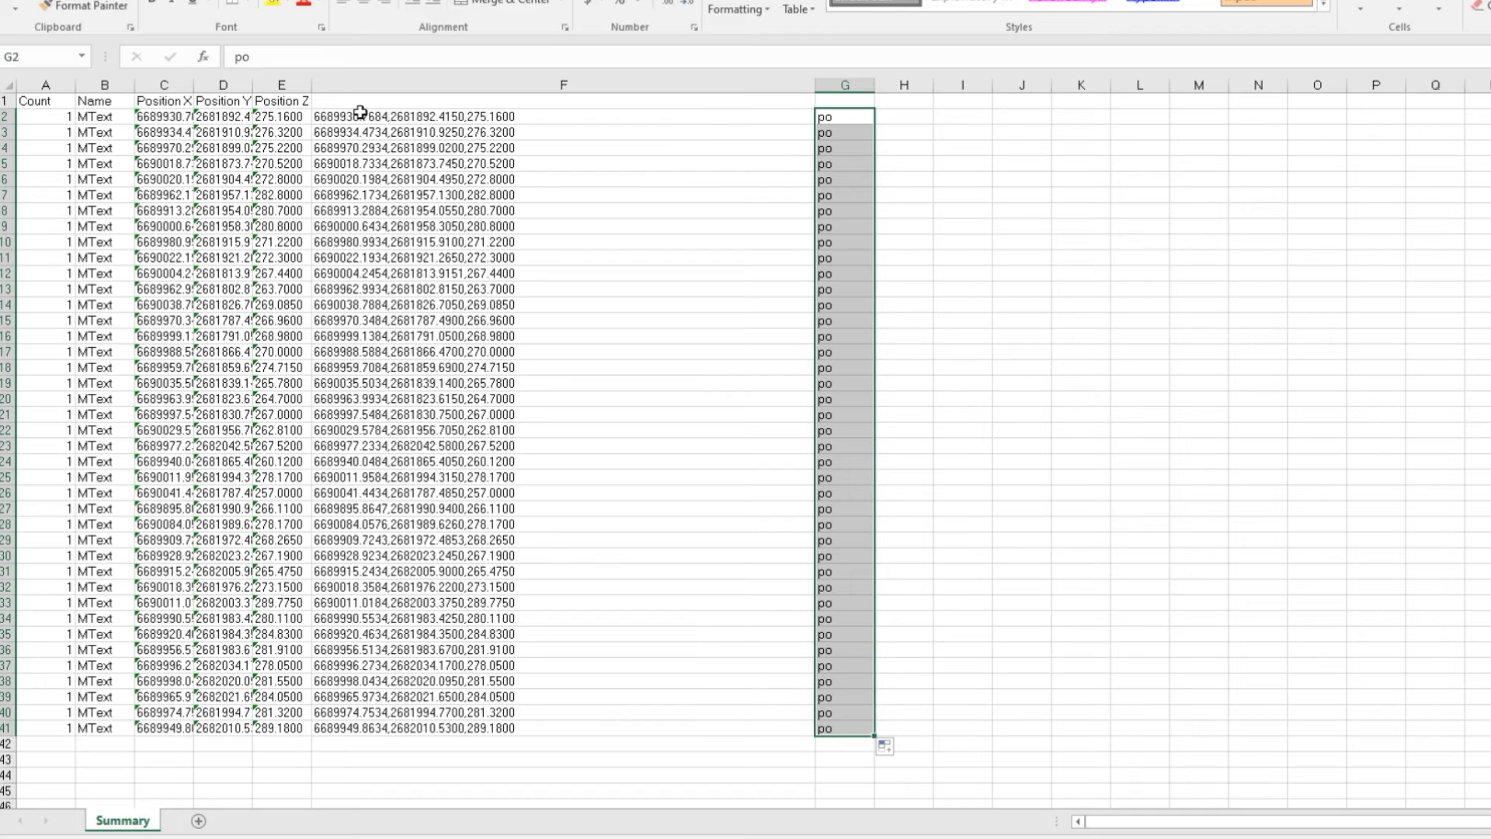
- Copy the joined coordinates together with the po entries, cells F2:G41
left_click_drag(361, 115, 861, 730)
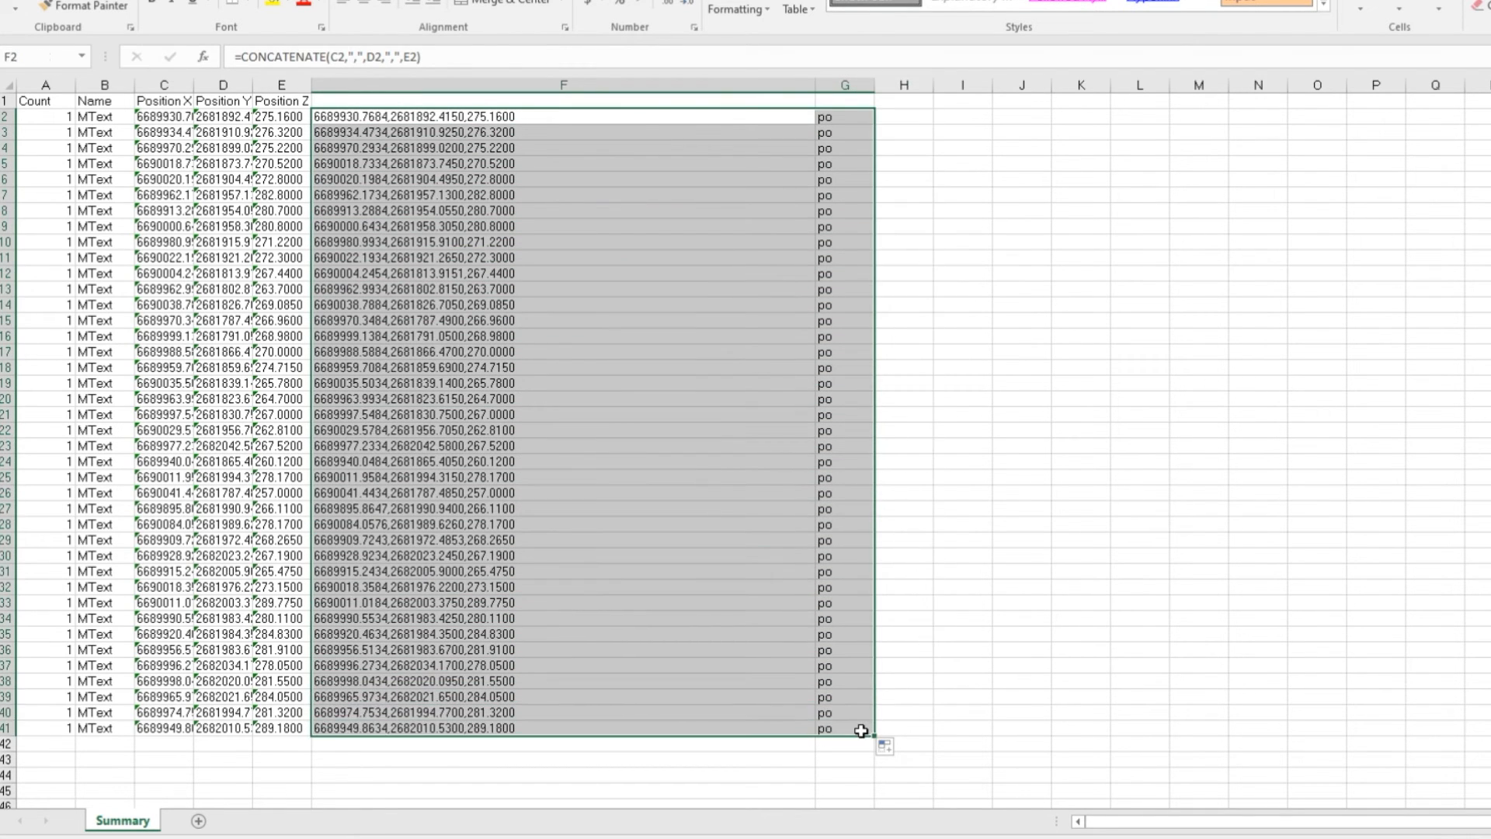
right_click(707, 459)
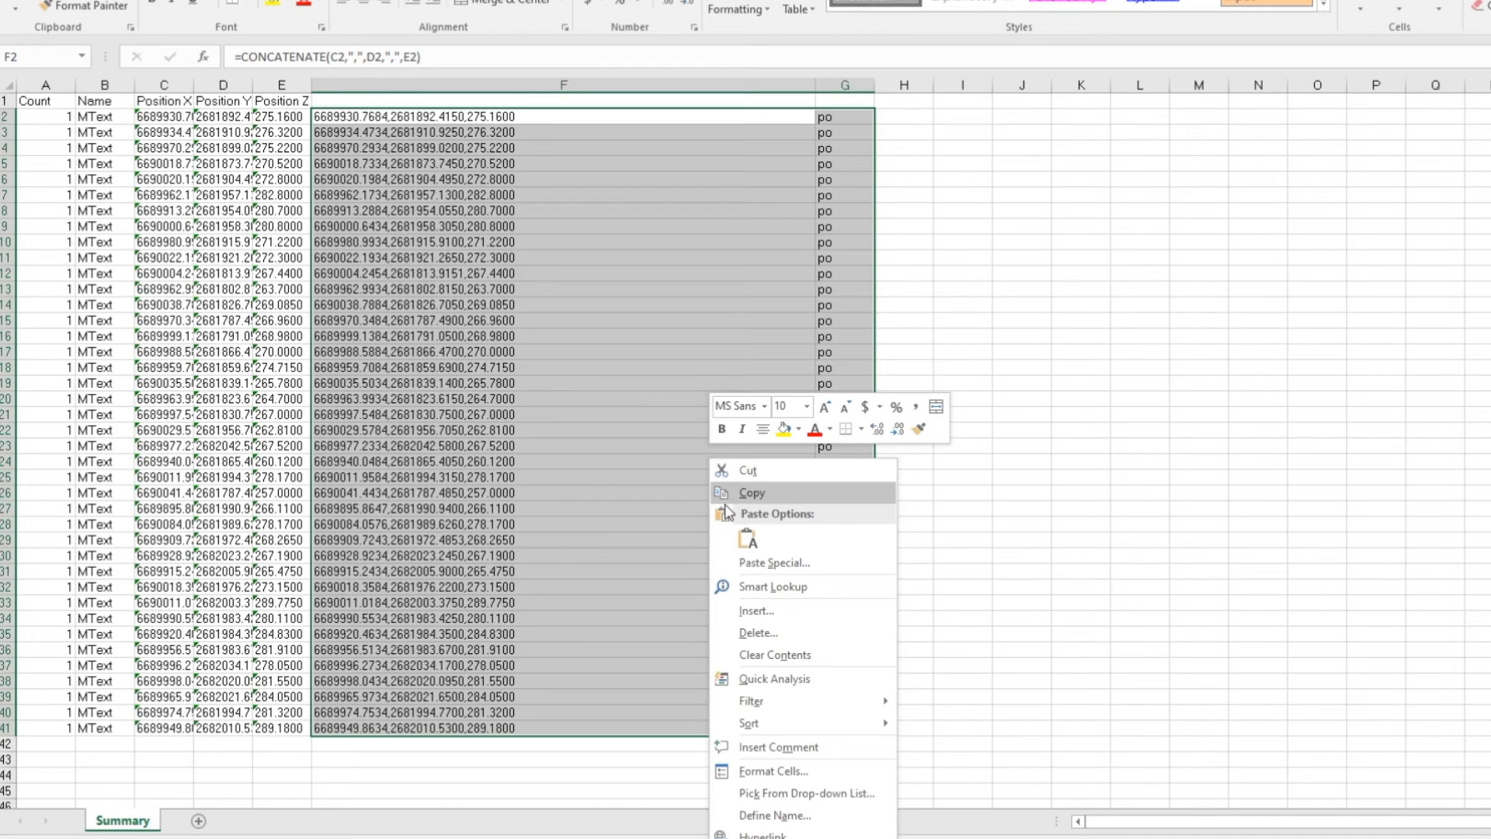
left_click(750, 494)
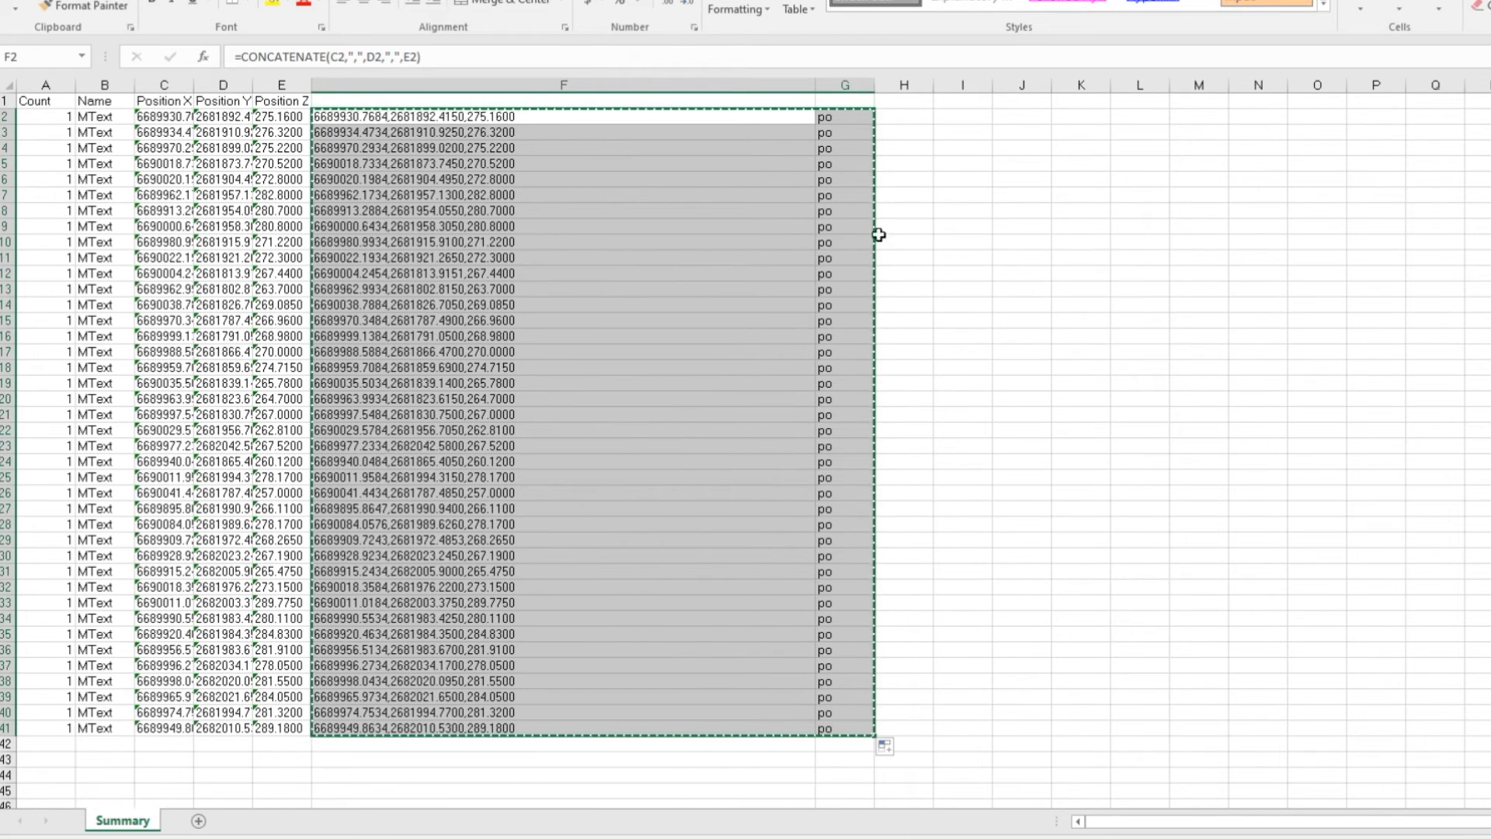
- Switch to AutoCAD and apply the circle-with-X point style, with point size 5% relative to the screen
left_click(745, 838)
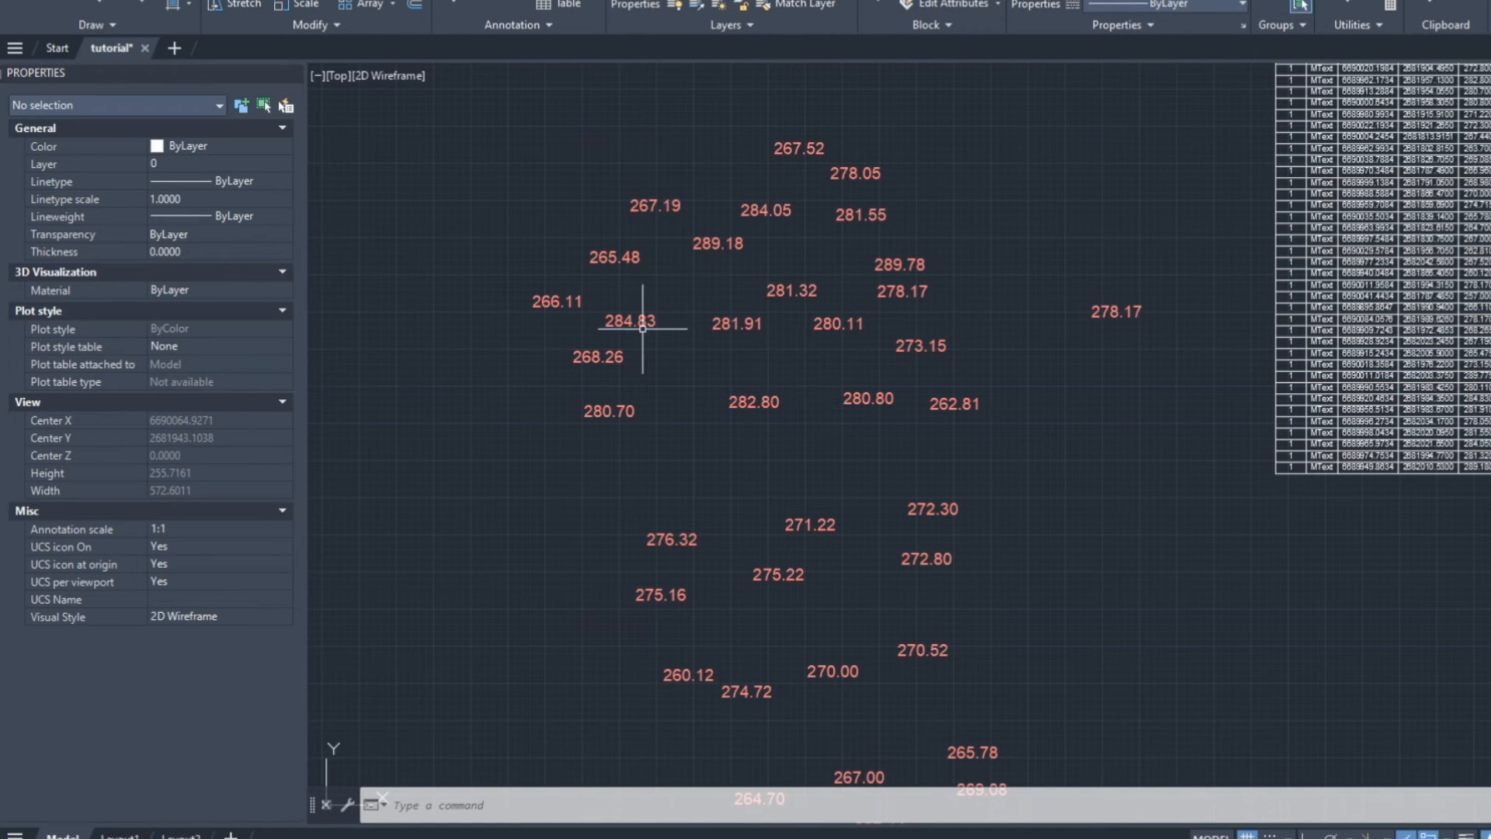
middle_click_drag(535, 406, 589, 366)
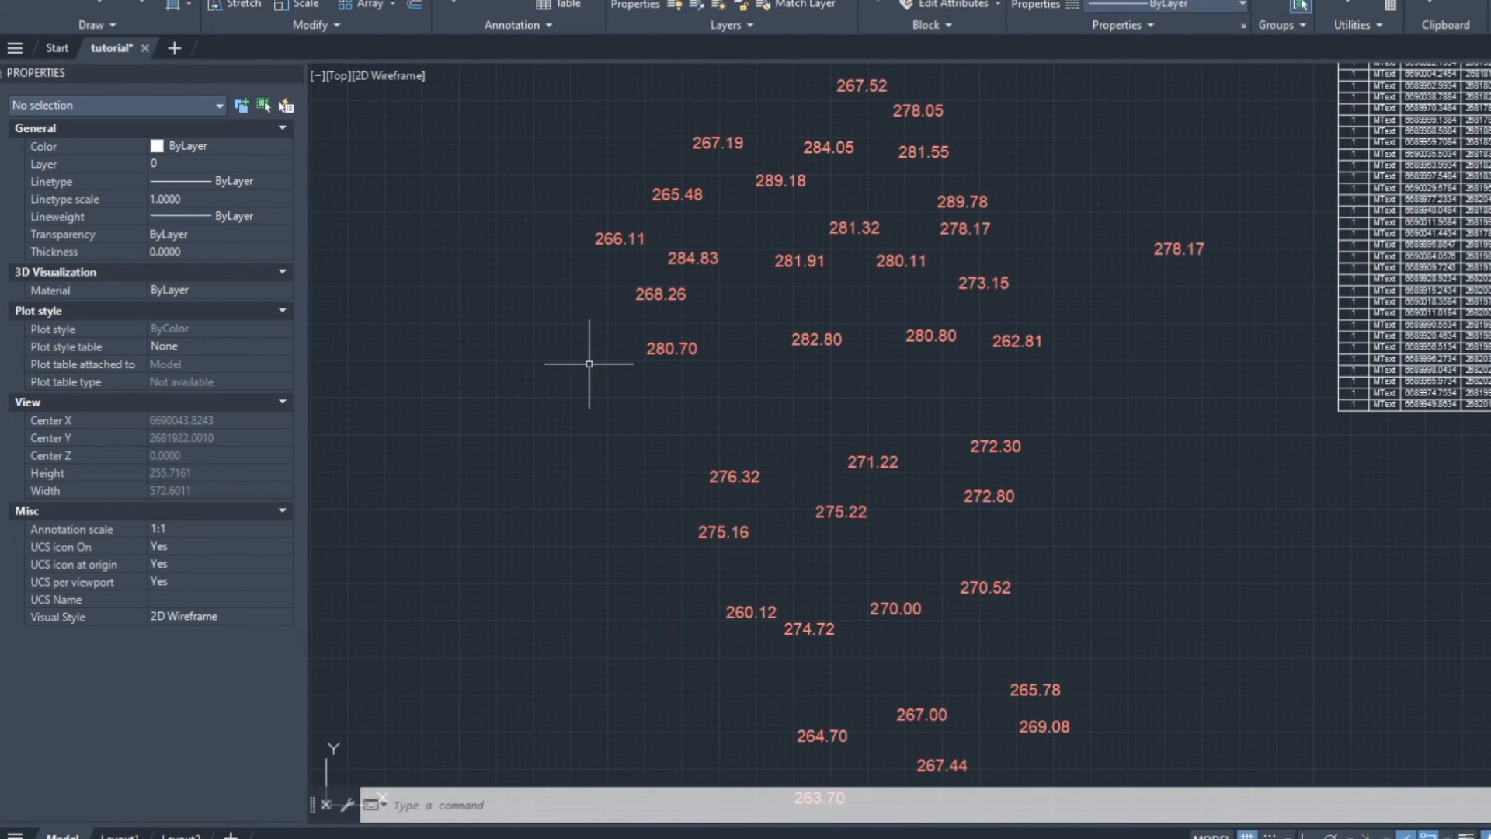
right_click(479, 808)
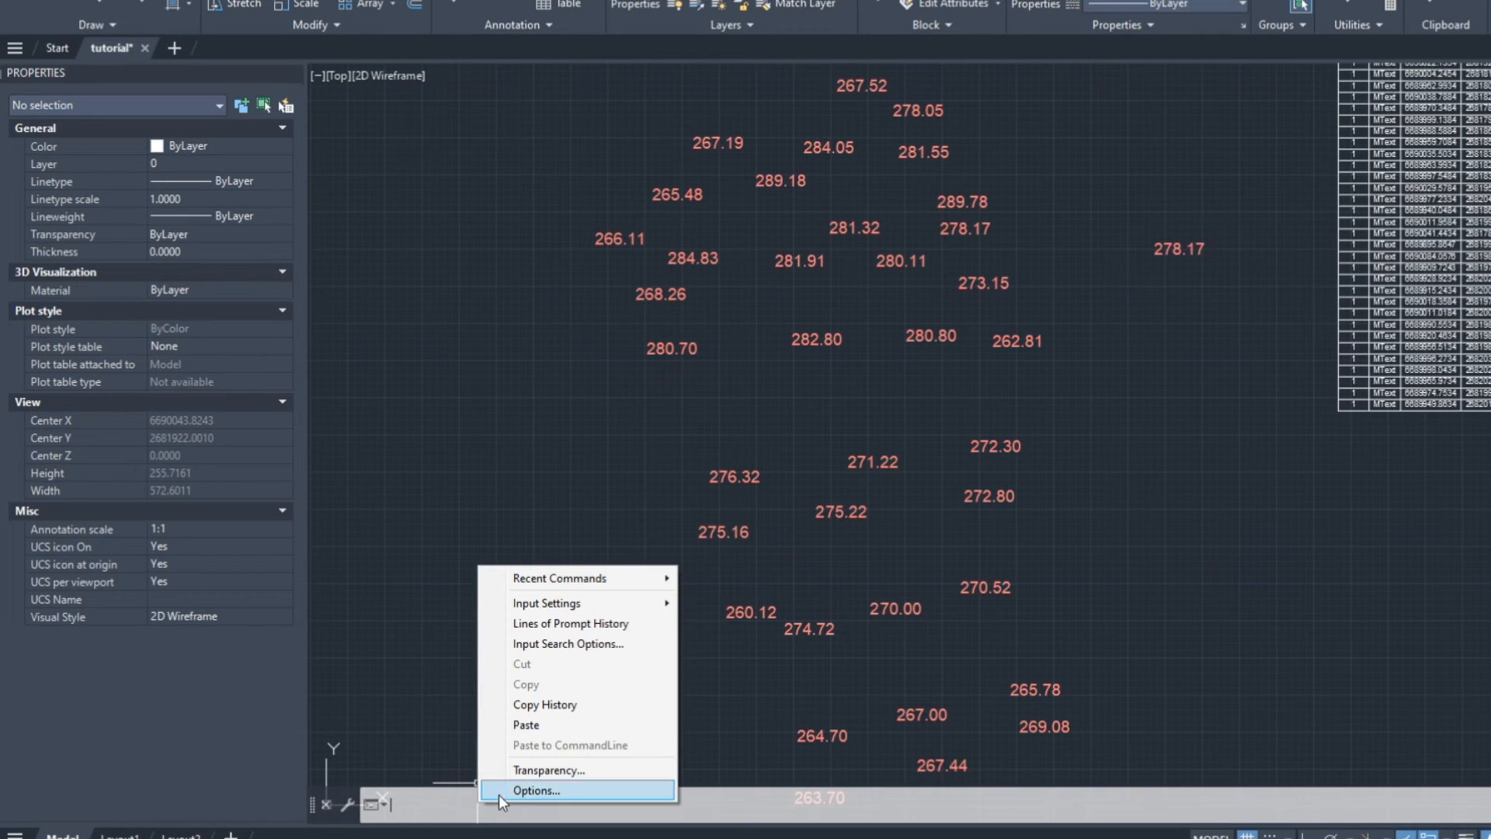
left_click(430, 536)
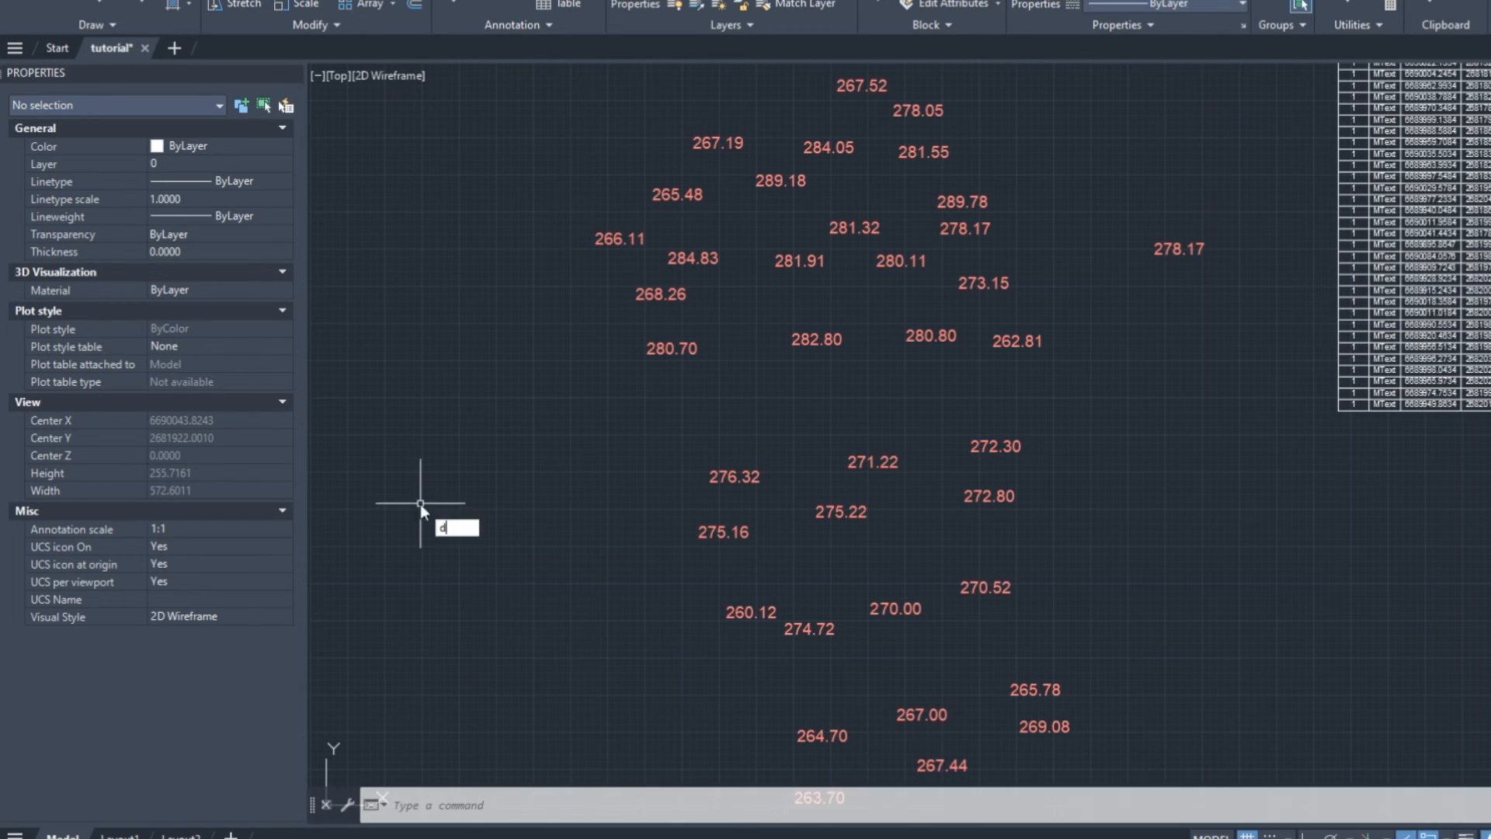
type("DD")
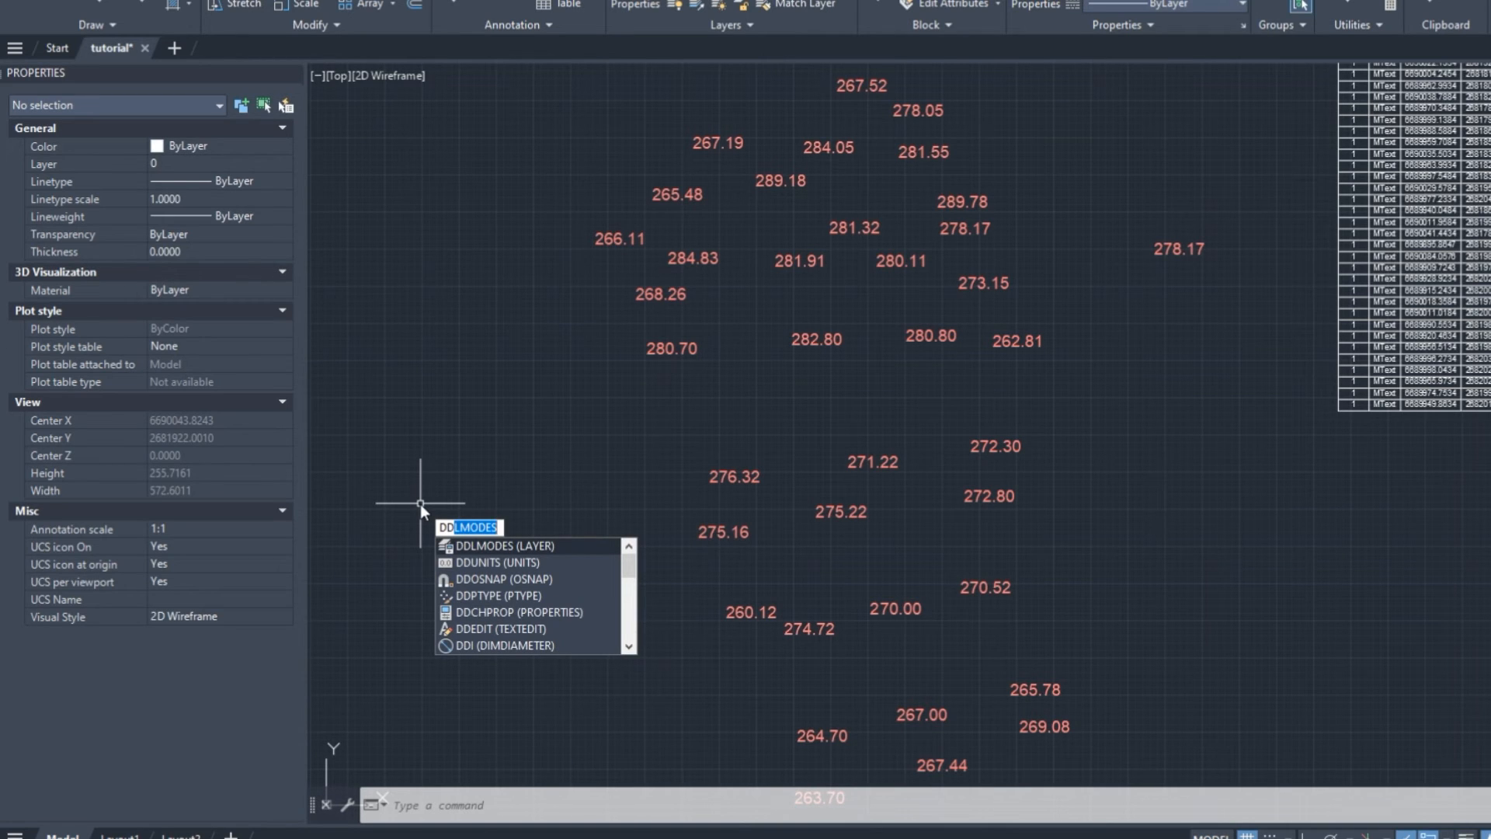
type("P")
key("Return")
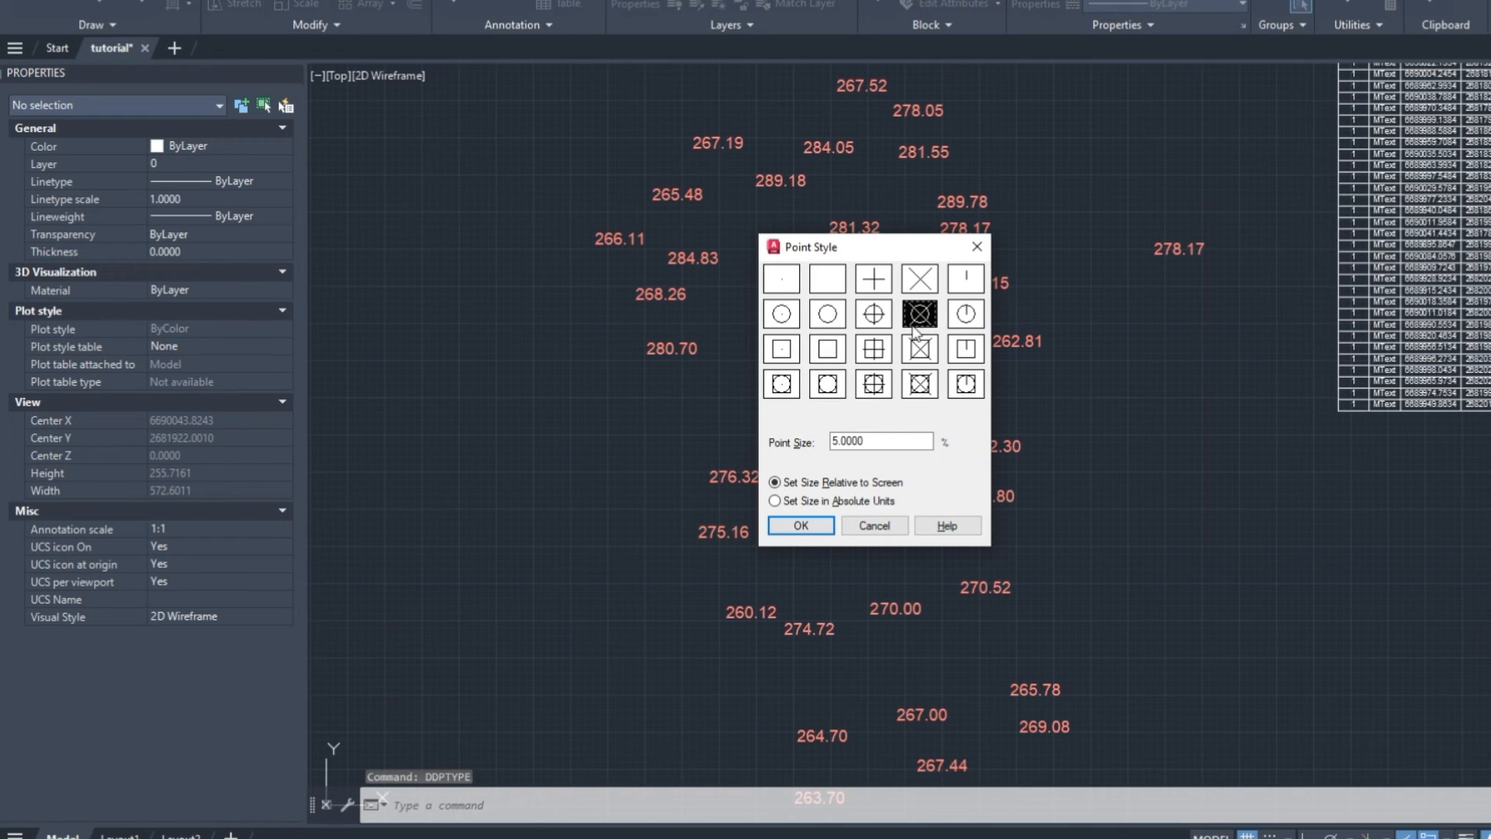
left_click(801, 525)
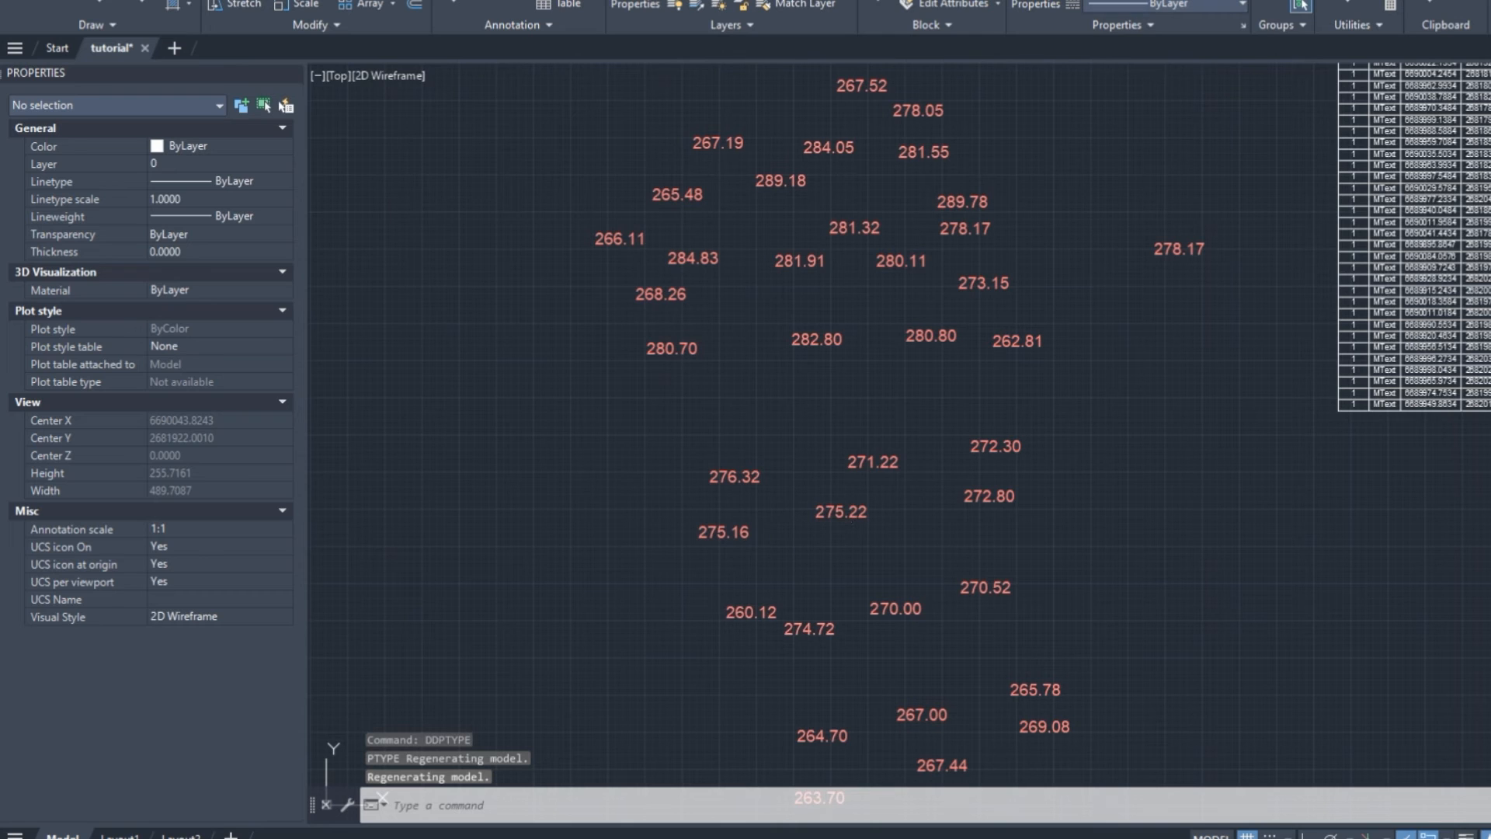
- Set the current object colour to yellow and plot the points by pasting the copied coordinates and po entries into the command line
left_click(1165, 4)
left_click(1115, 137)
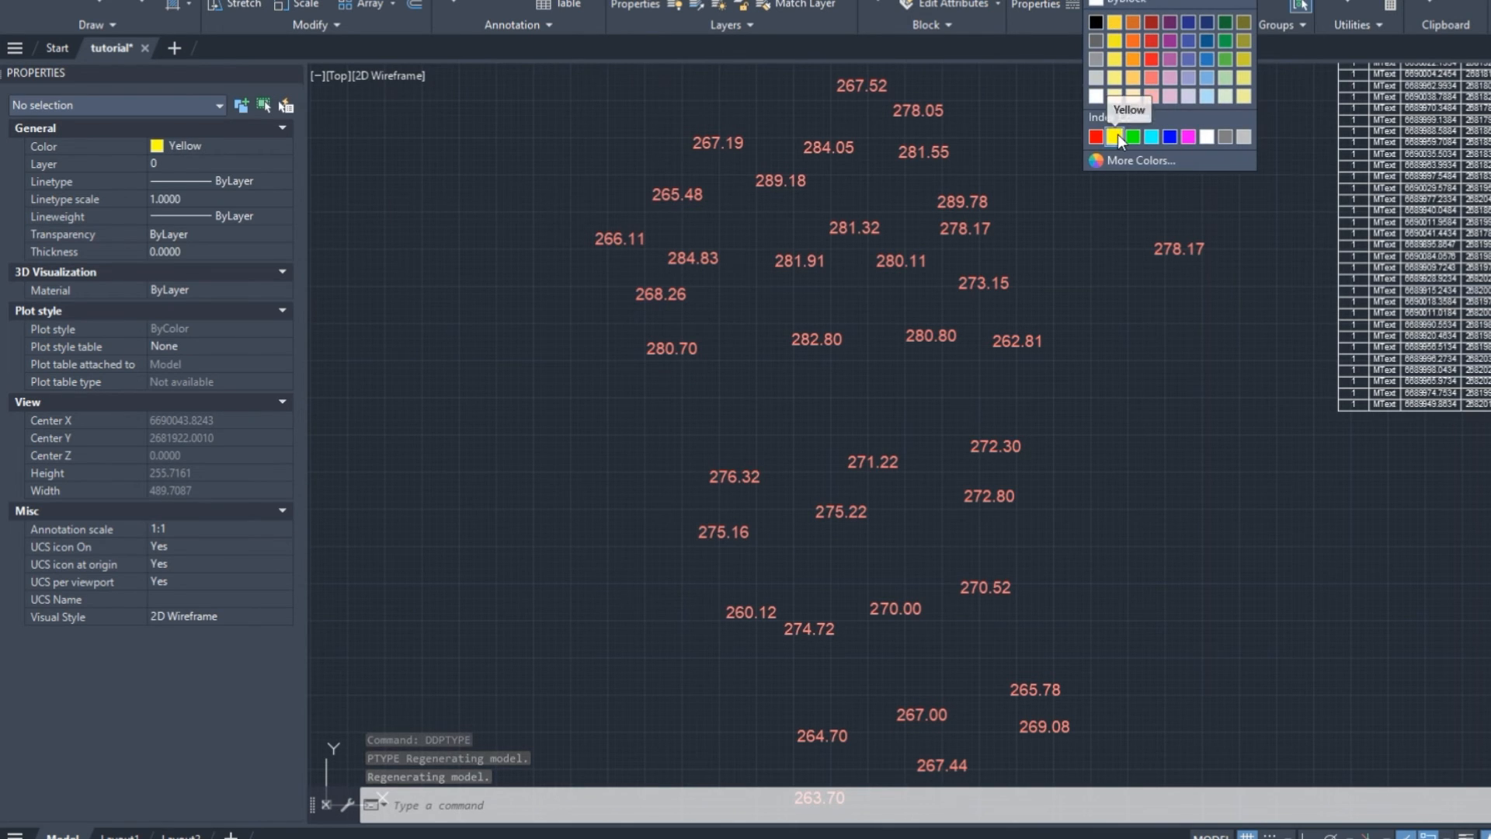
left_click(1161, 365)
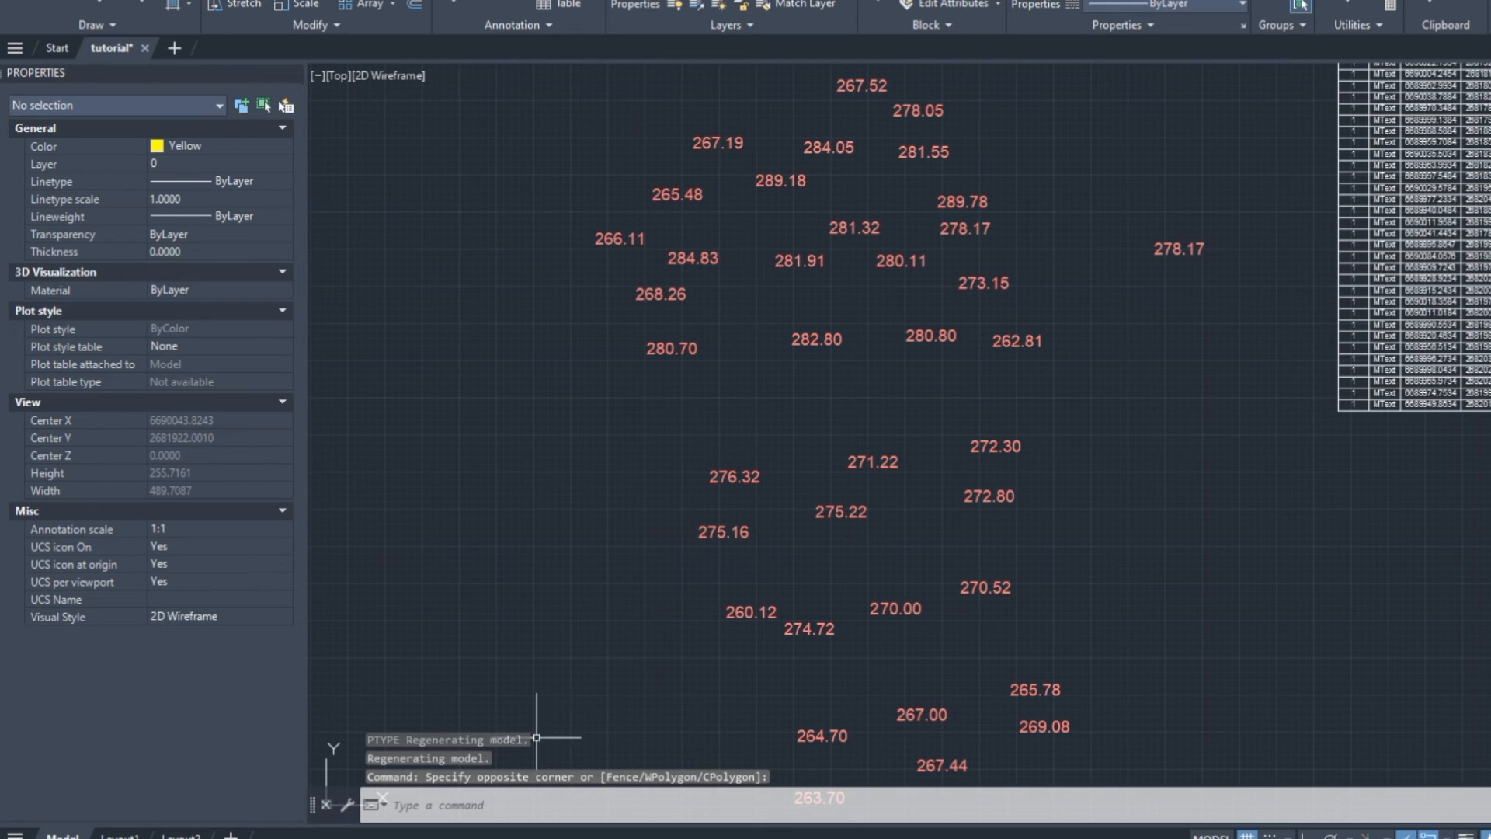
right_click(464, 804)
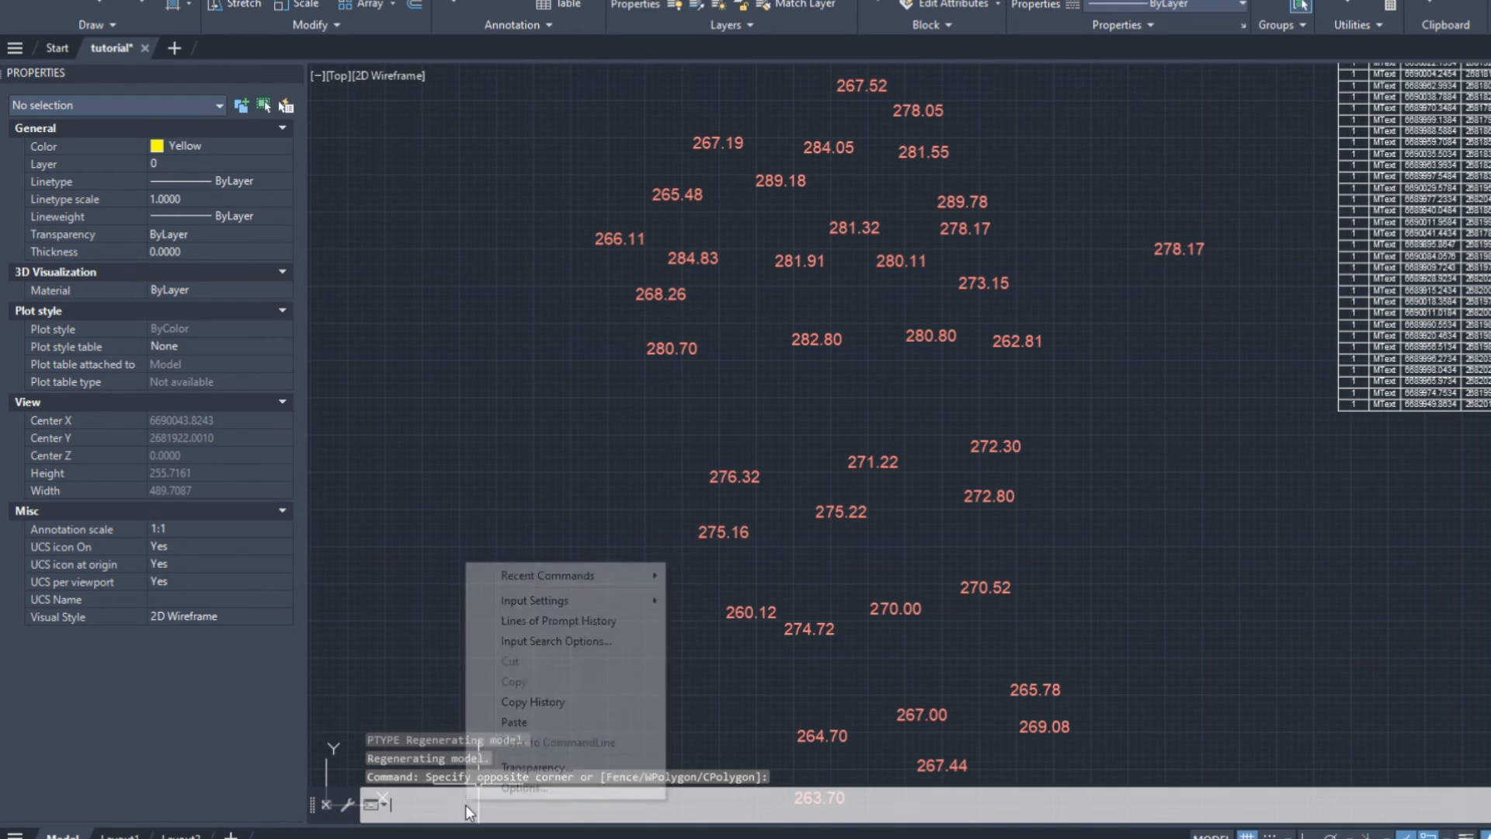
left_click(558, 714)
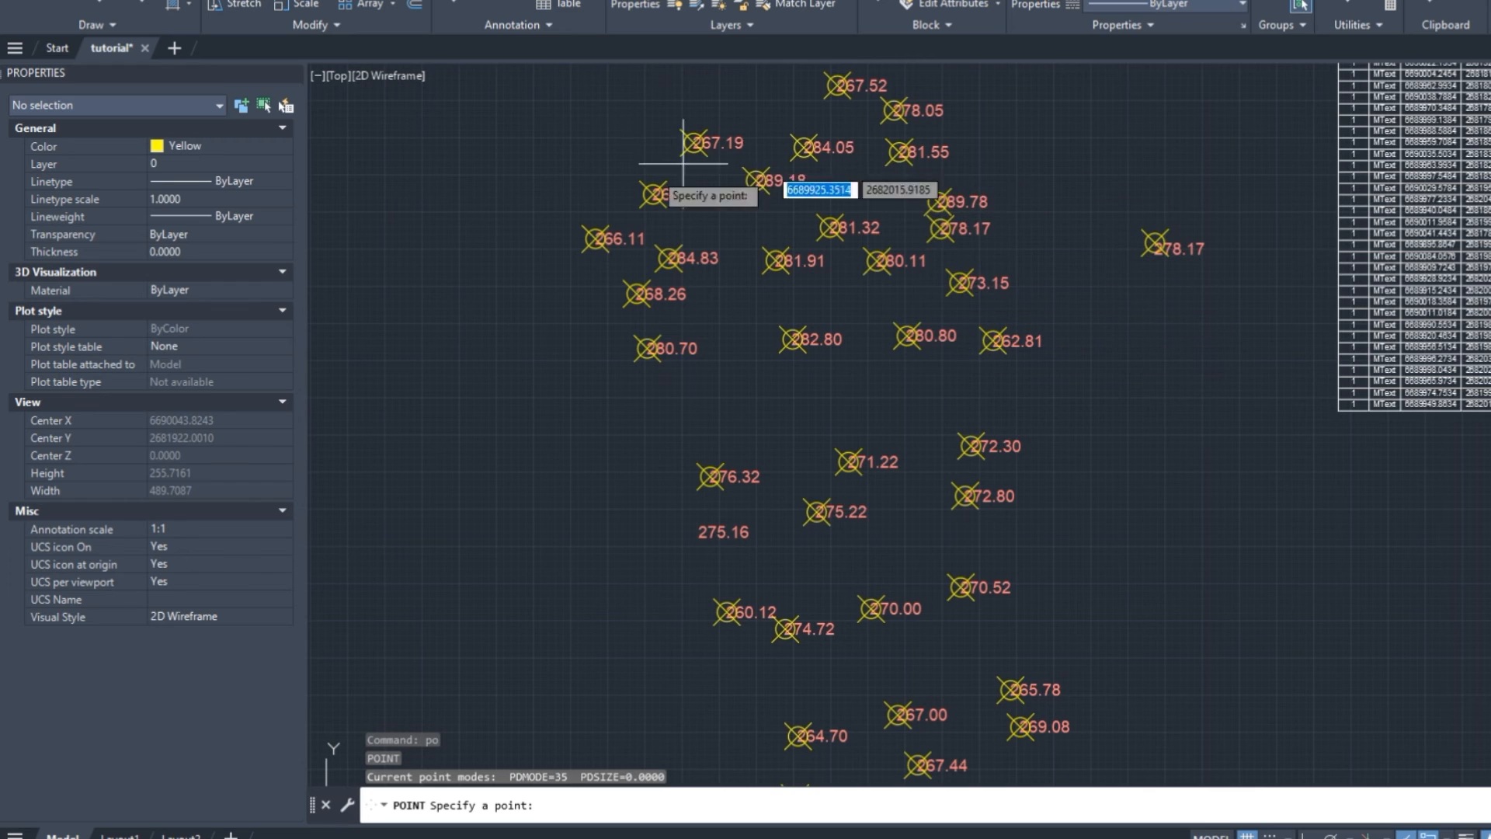
- Scale up the coordinate table and move it down beside the plotted points
middle_click_drag(1055, 405, 921, 420)
left_click(922, 419)
left_click(935, 301)
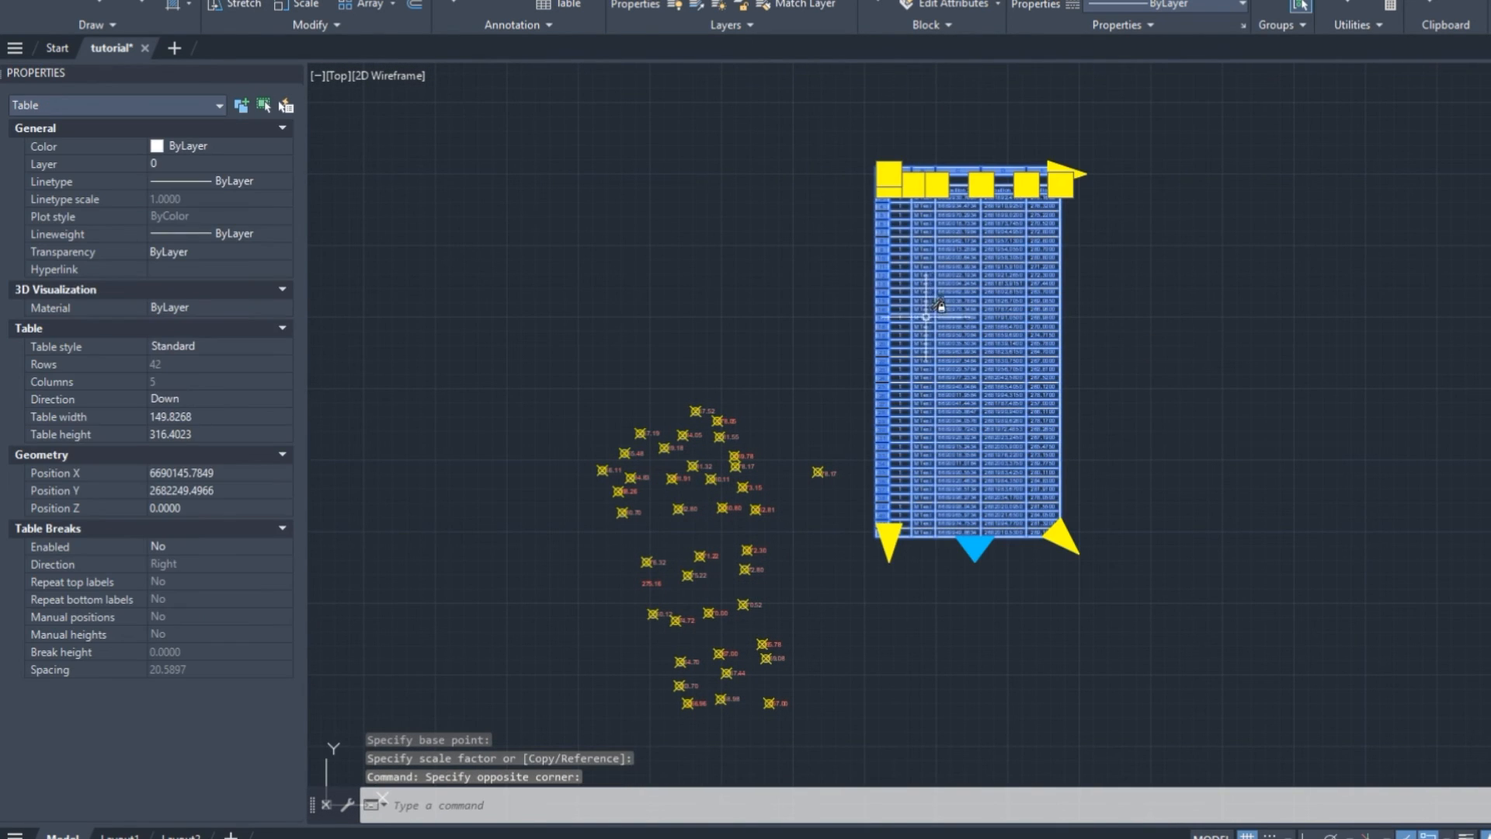
type("m")
key("Return")
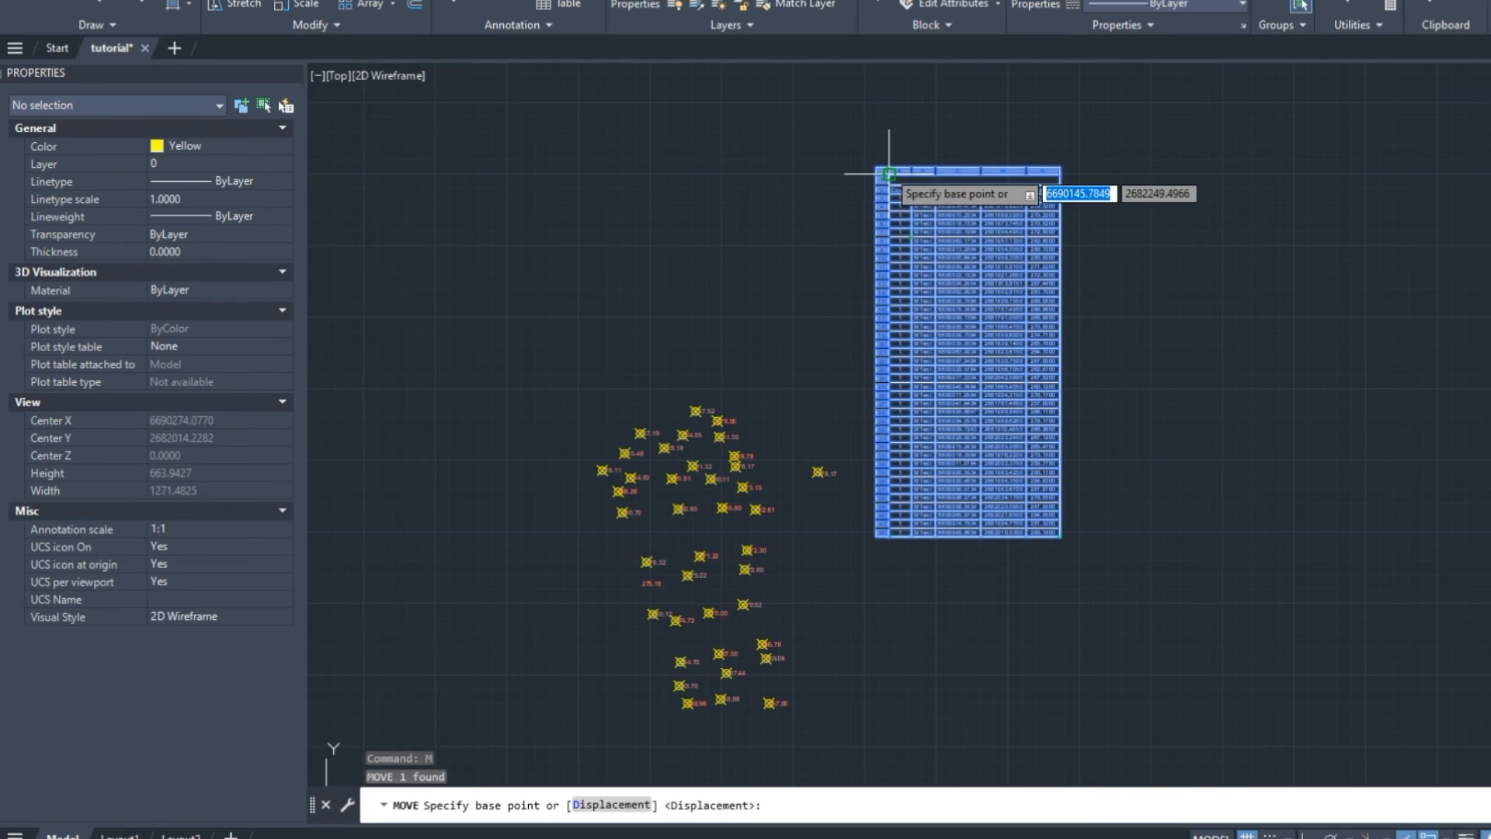
left_click(875, 172)
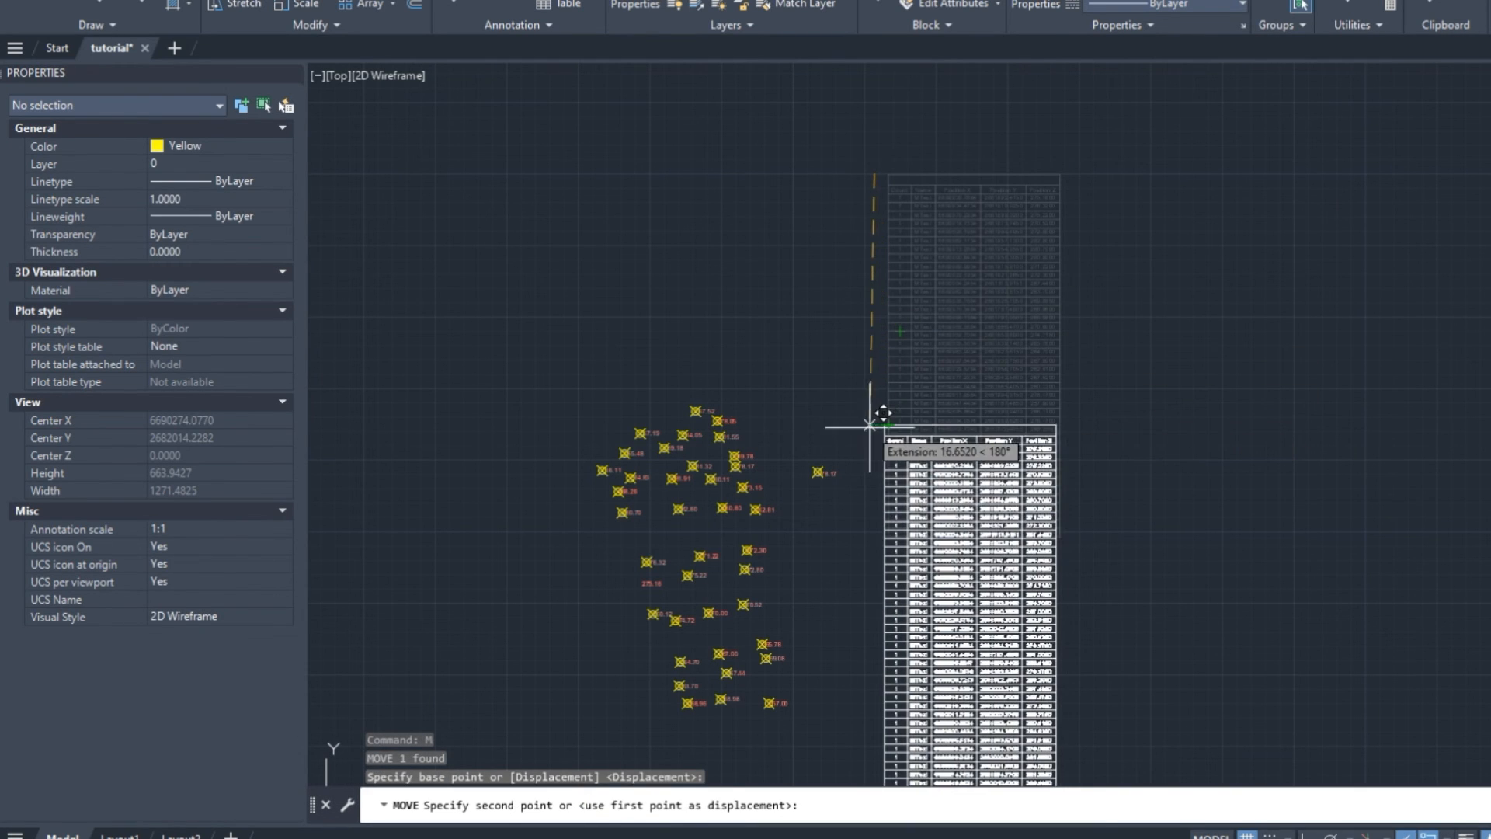
left_click(851, 388)
- Check the X, Y and Z position of the plotted point at the 272.80 elevation text
scroll(744, 575, "up", 8)
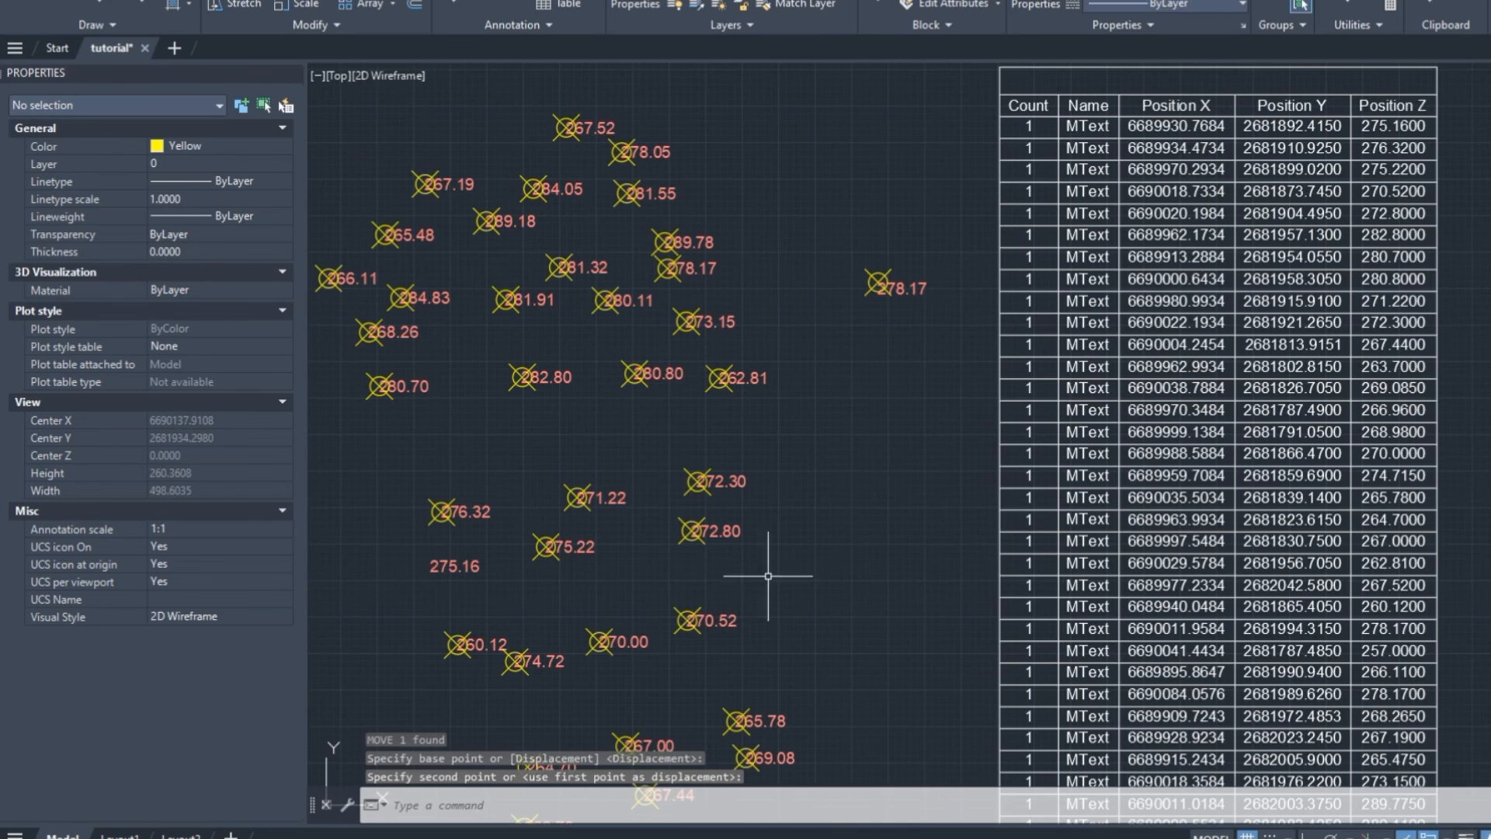
left_click(678, 515)
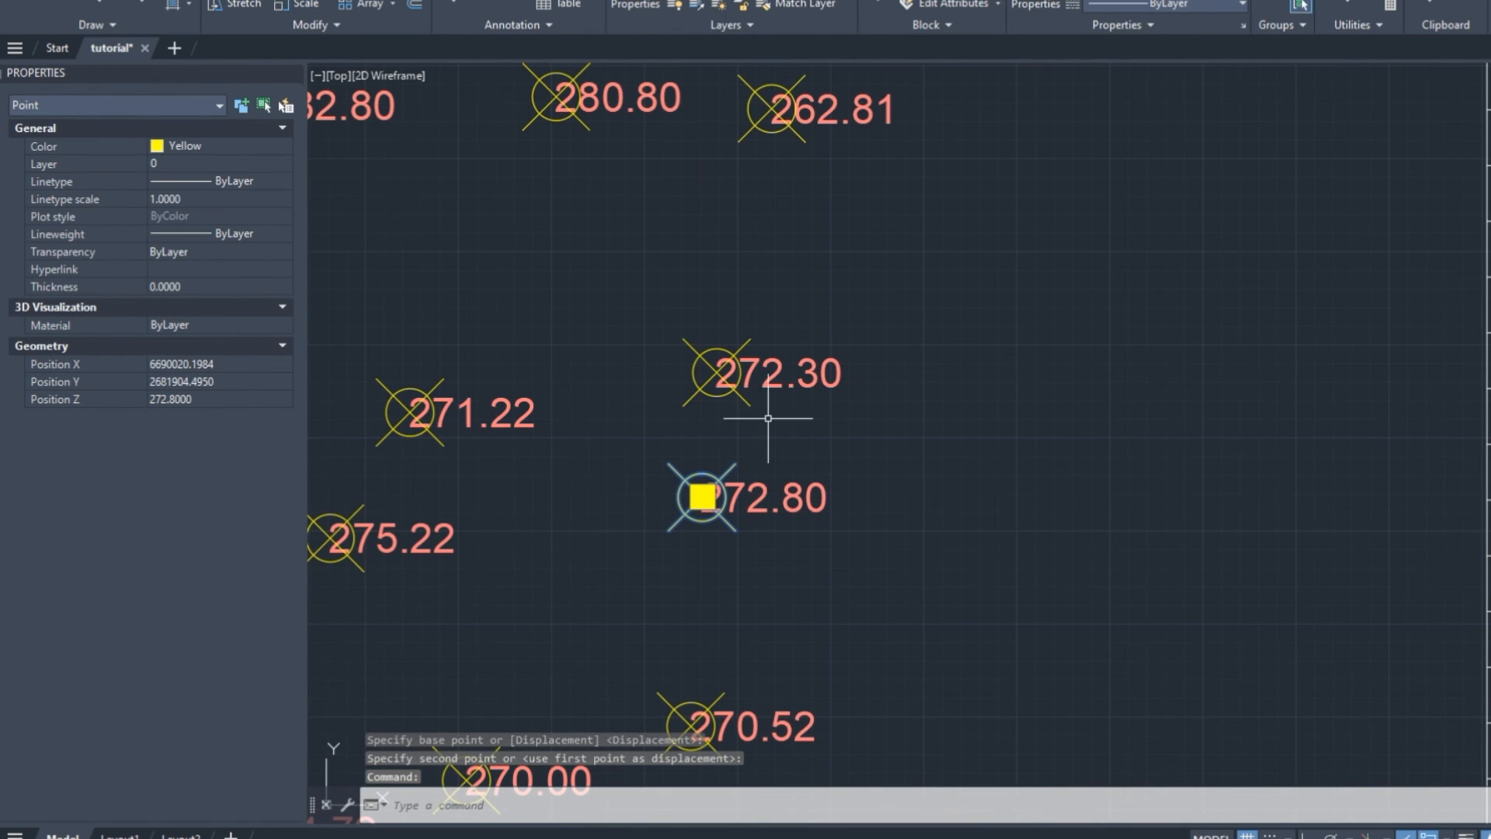
scroll(768, 417, "down", 7)
scroll(715, 446, "up", 2)
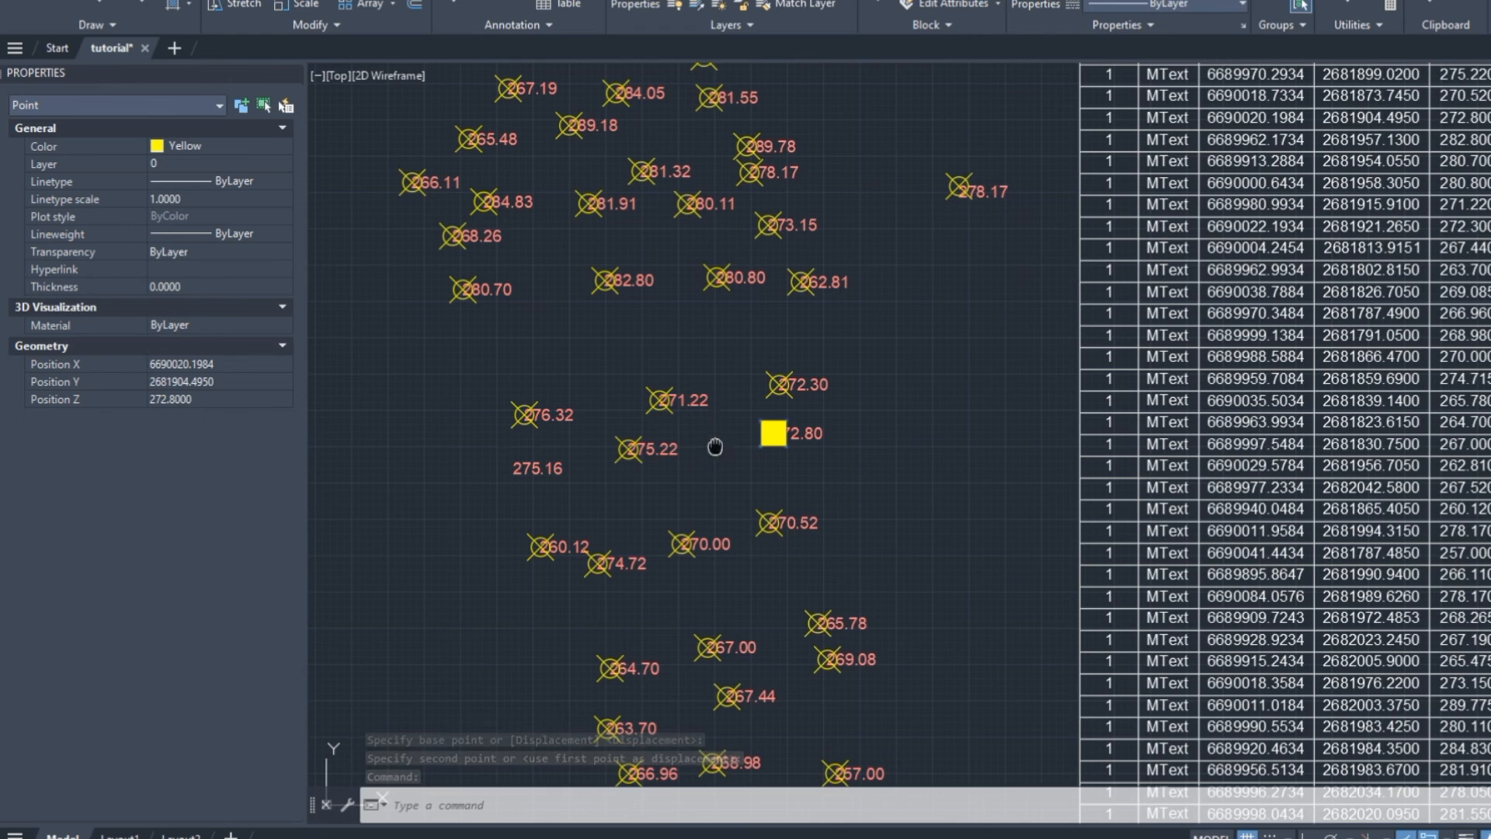
mouse_move(716, 446)
middle_mouse_down()
mouse_move(769, 509)
mouse_move(769, 559)
middle_mouse_up()
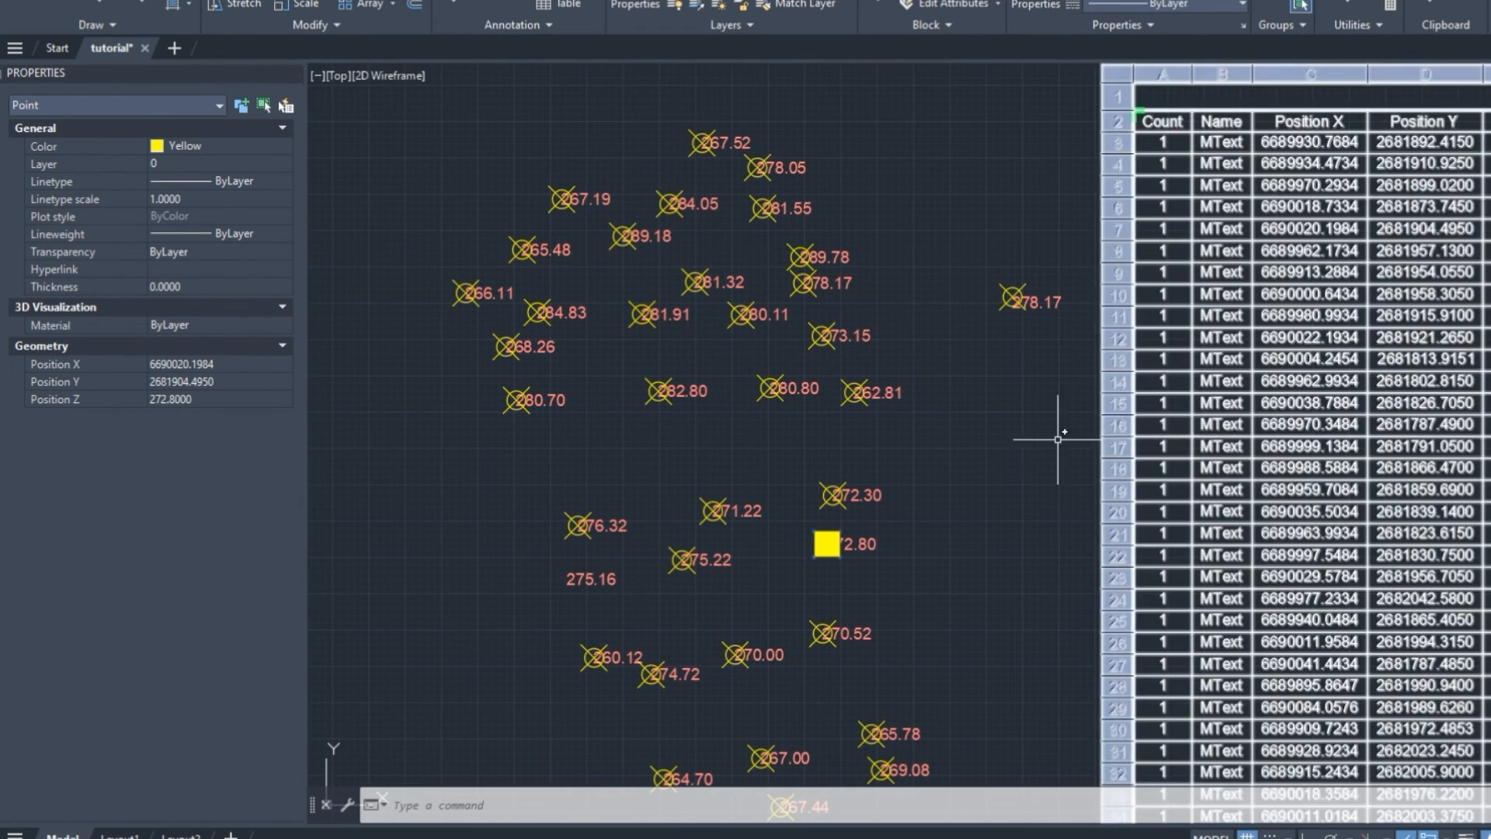
key("Escape")
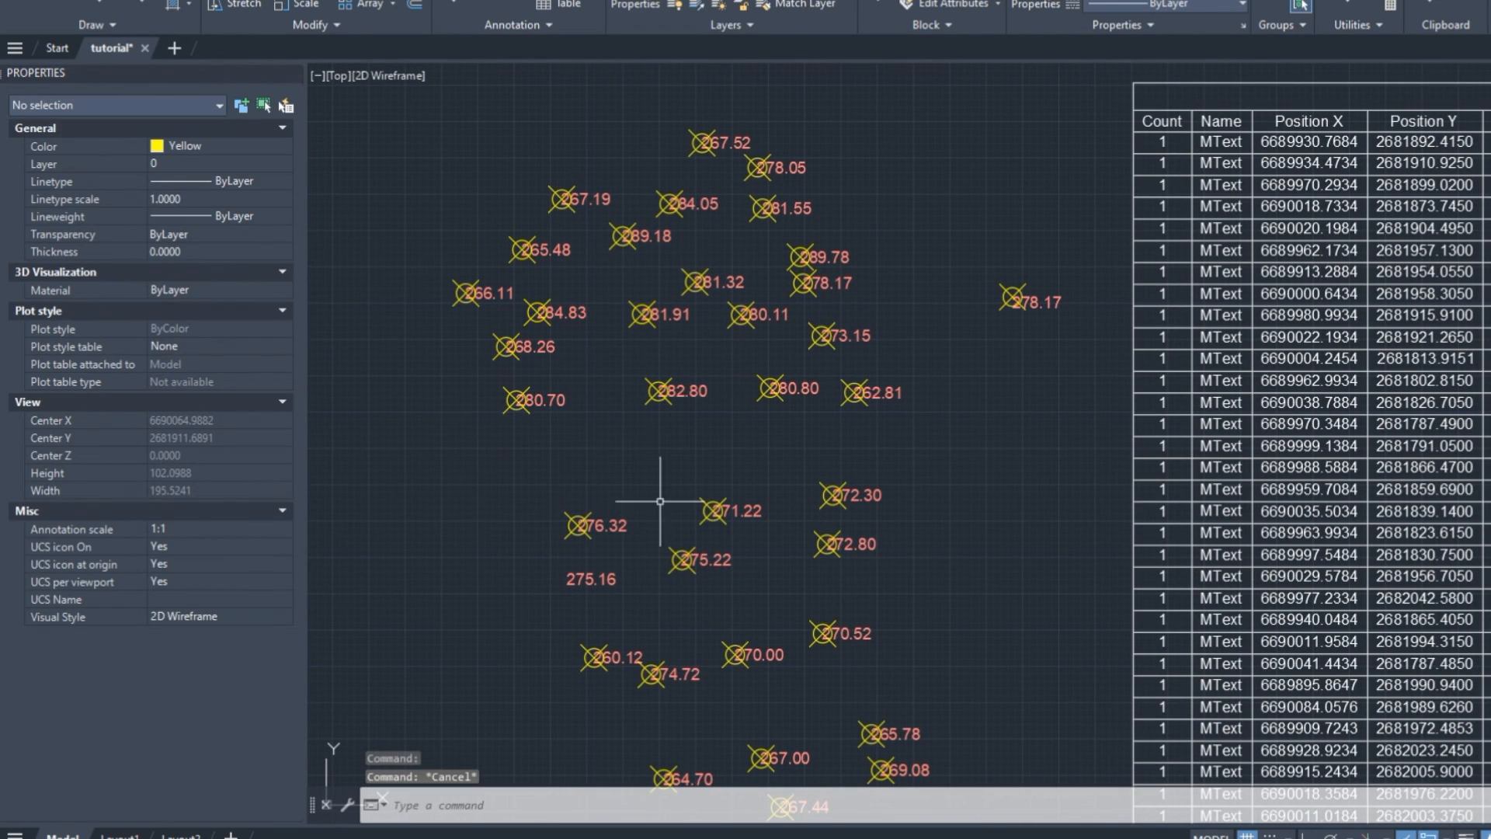
- Close the Properties palette to leave more room for the plotted points and table
middle_click_drag(660, 501, 653, 486)
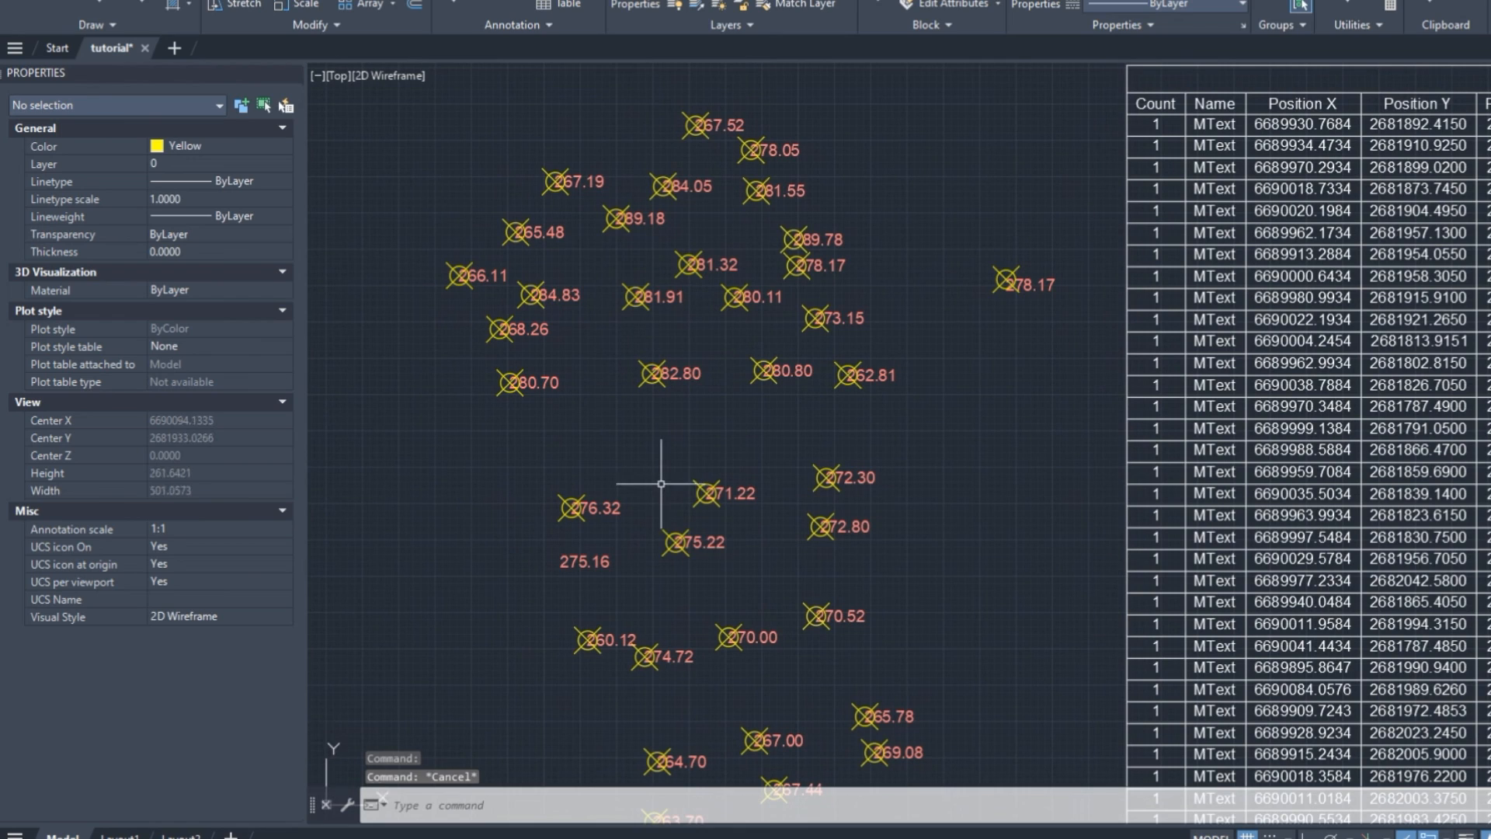
left_click(296, 72)
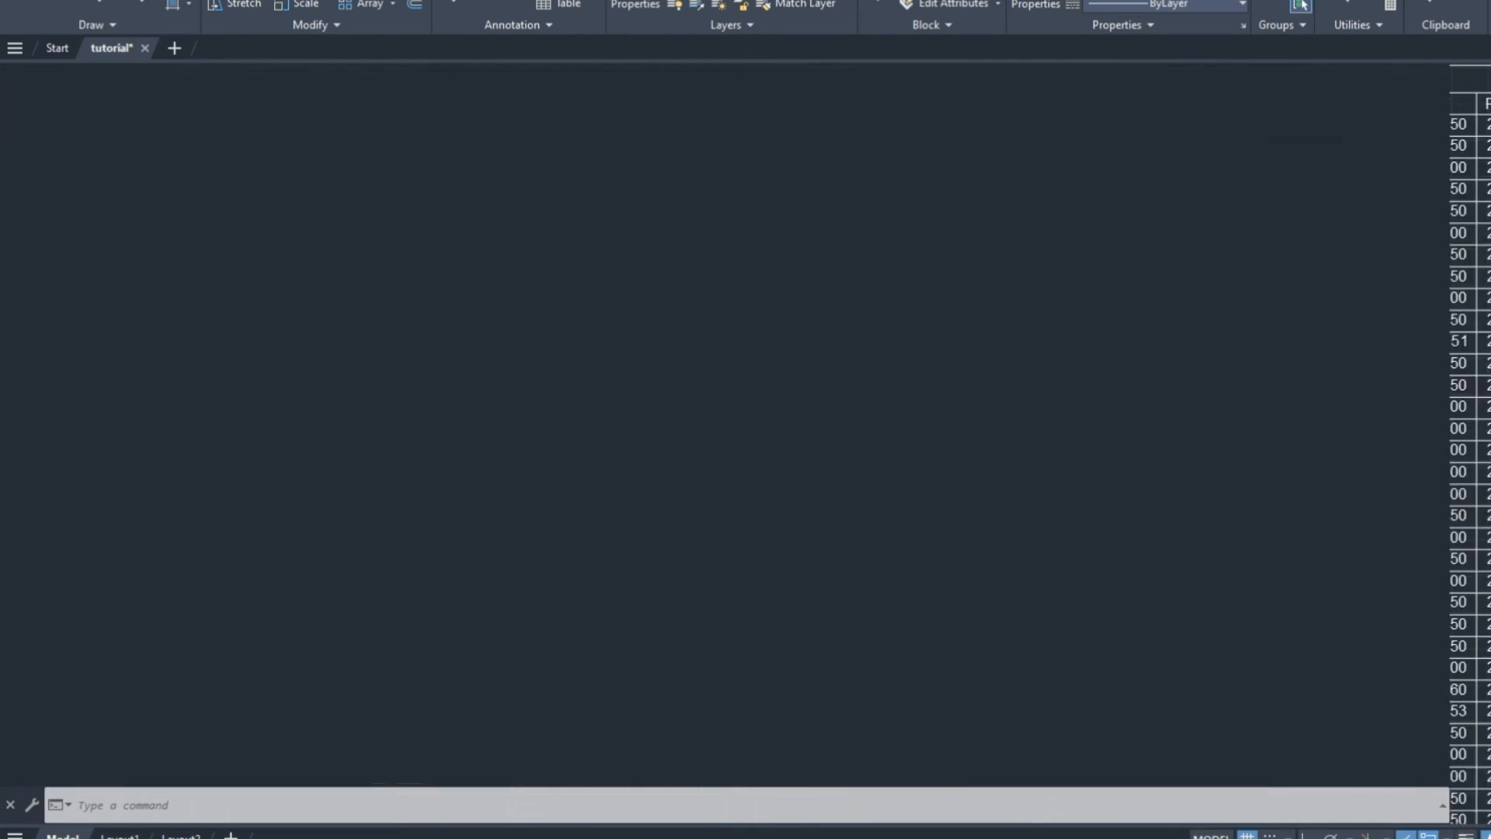
mouse_move(699, 433)
middle_mouse_down()
mouse_move(838, 473)
mouse_move(969, 461)
mouse_move(928, 480)
middle_mouse_up()
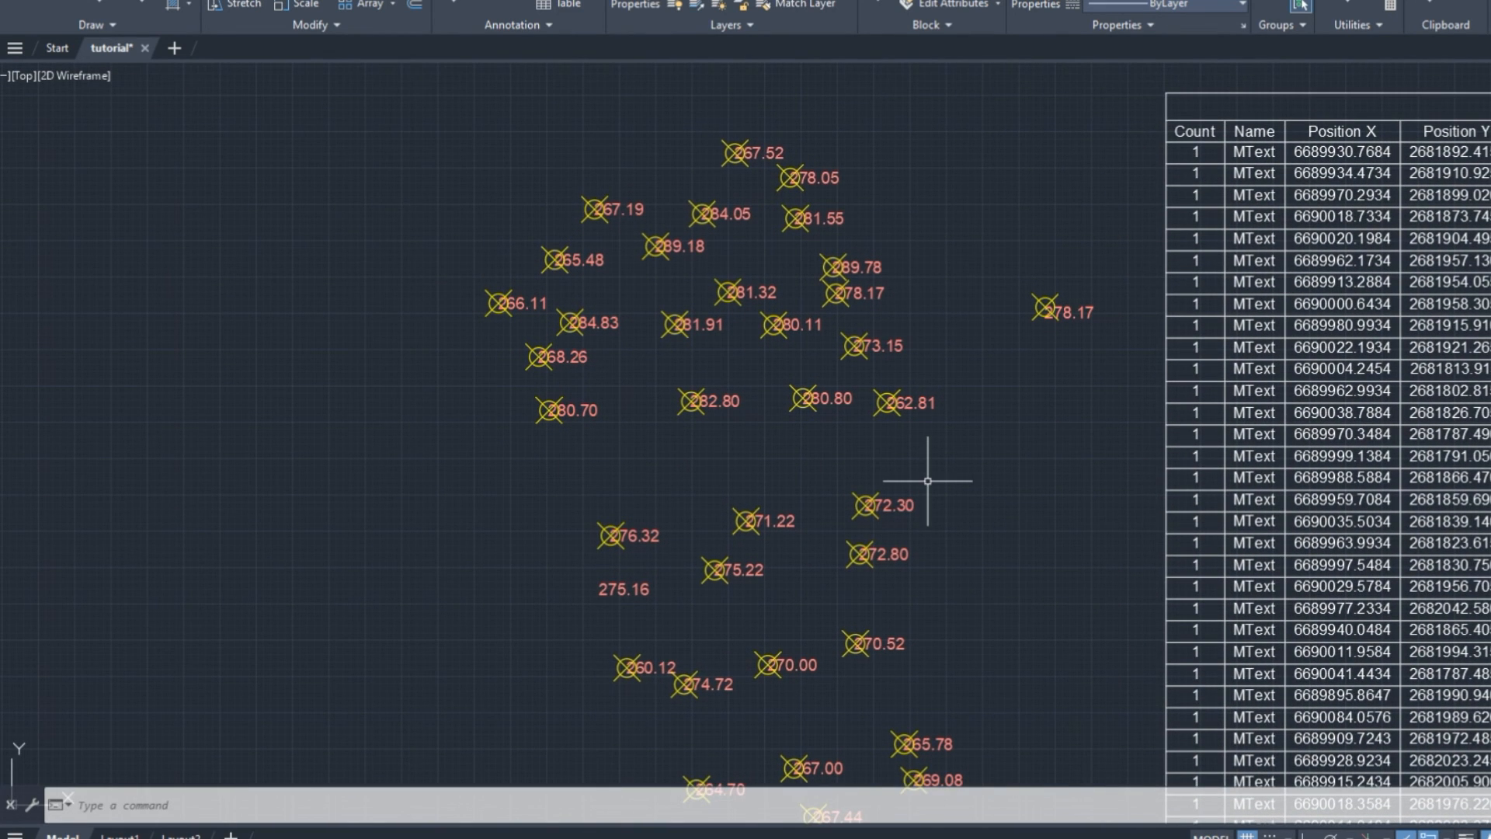